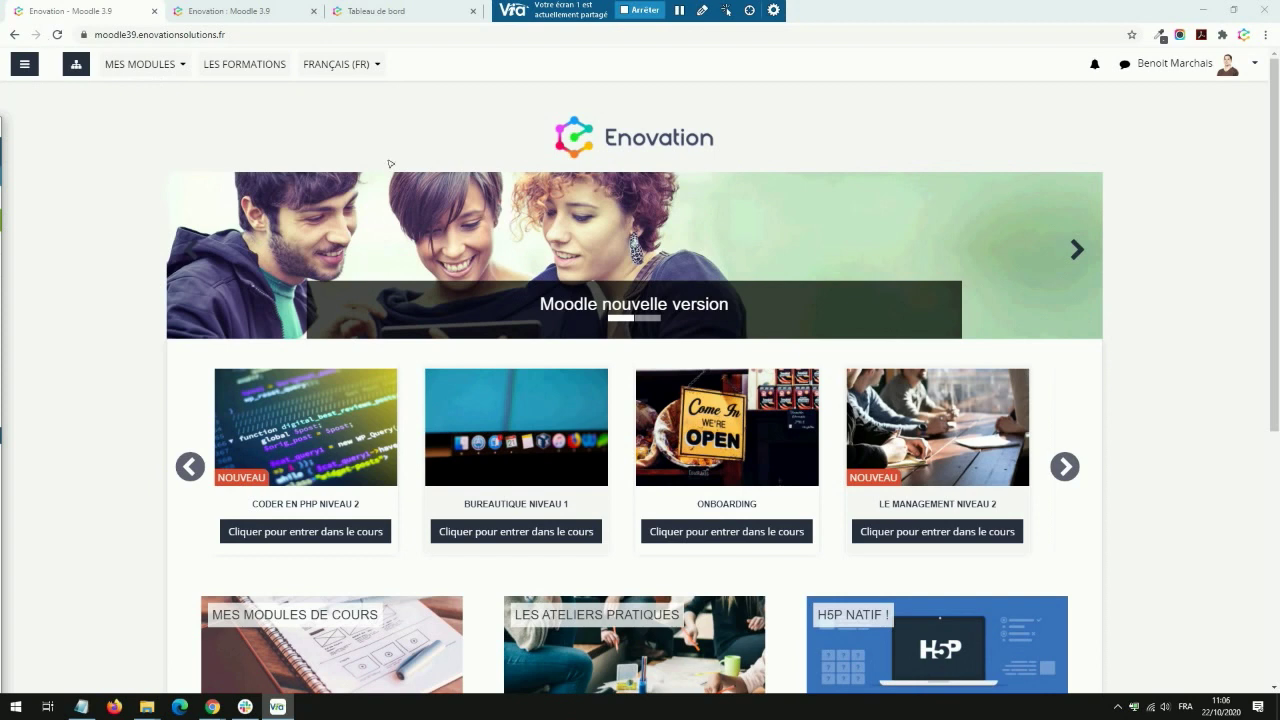
Open the "Les plugins Moodle" course and review its sections, including the resources under Ergonomie / Engagement
click(178, 72)
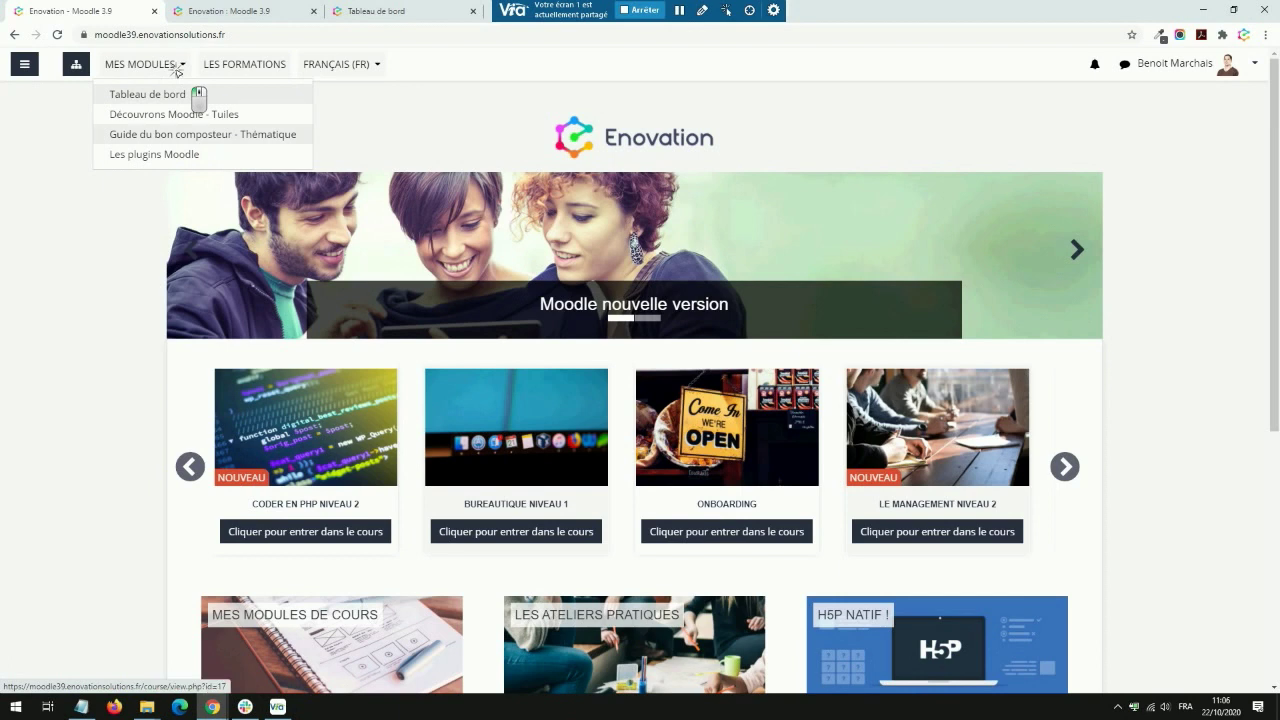
click(178, 155)
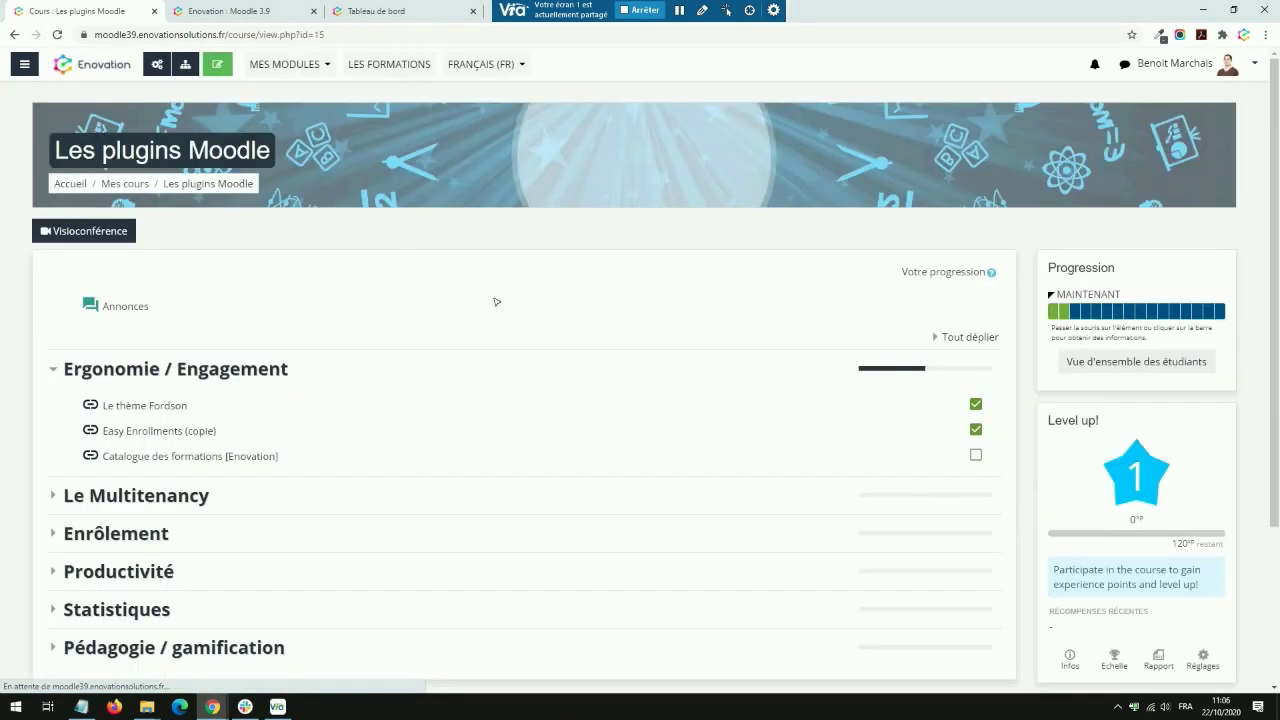
scroll(500, 300, down, 1)
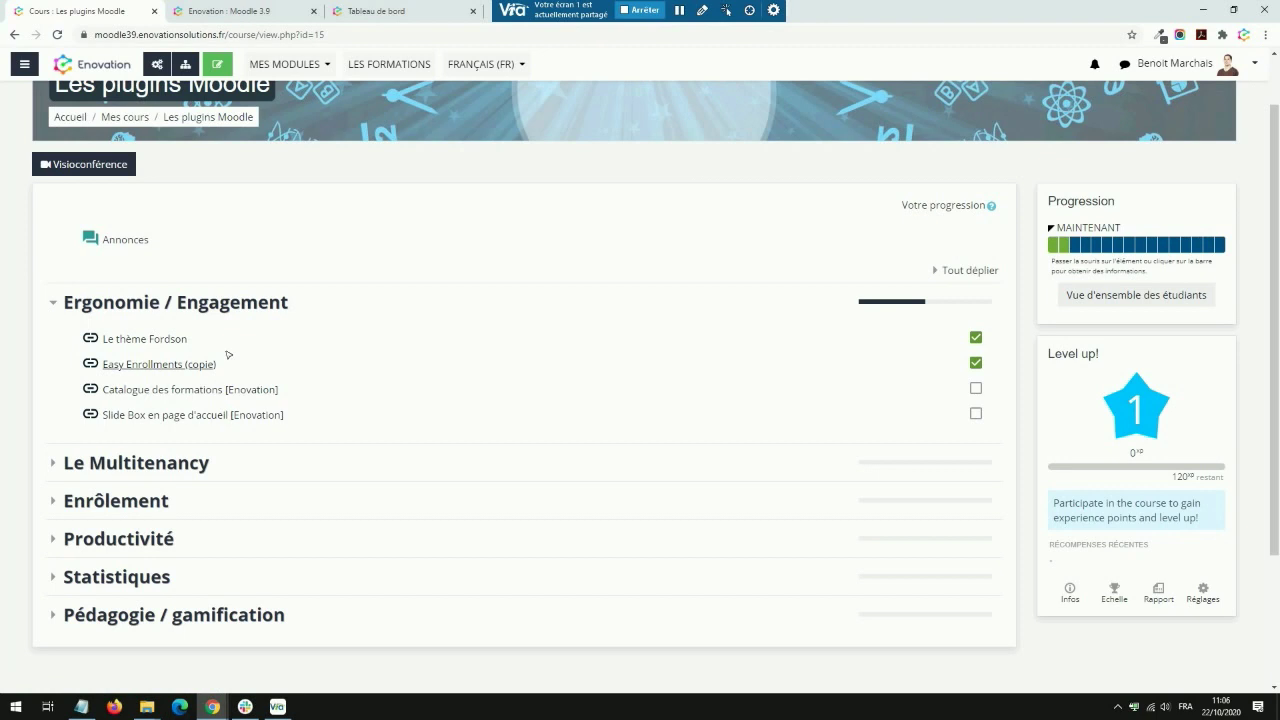
scroll(218, 342, up, 1)
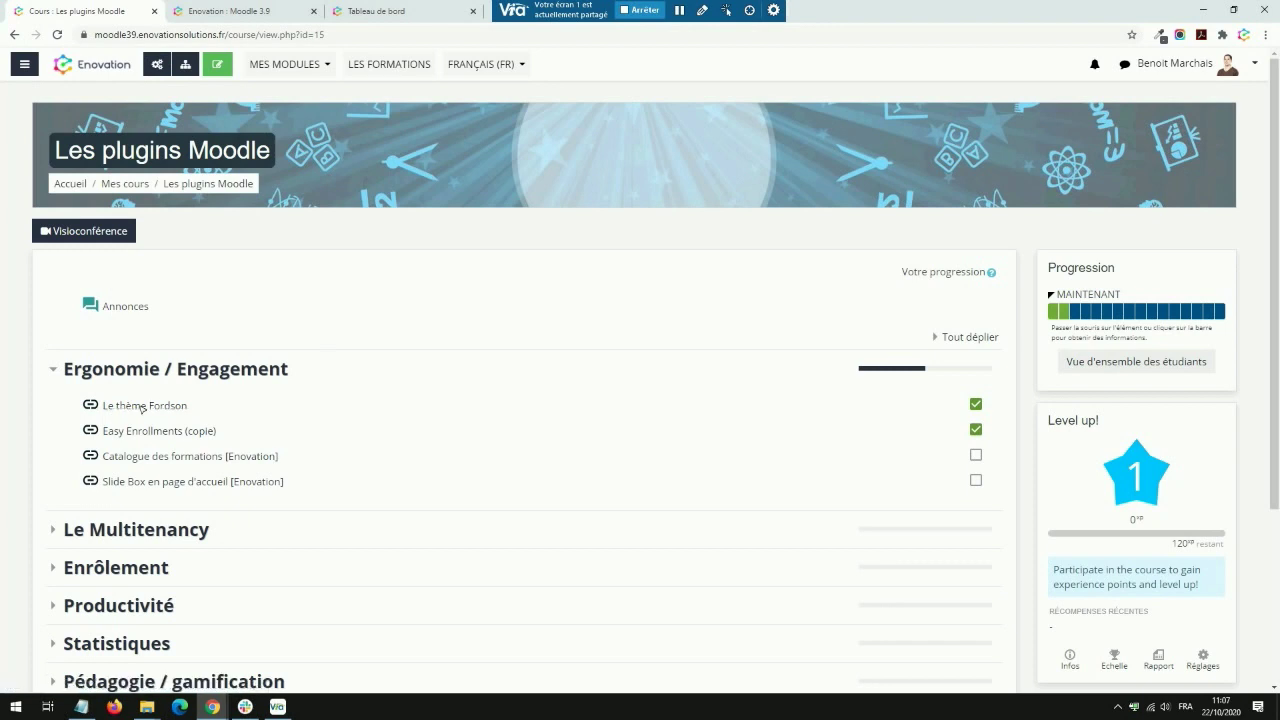
Show the list of enrolled modules, then expand and collapse the navigation drawer of "Les plugins Moodle"
click(309, 76)
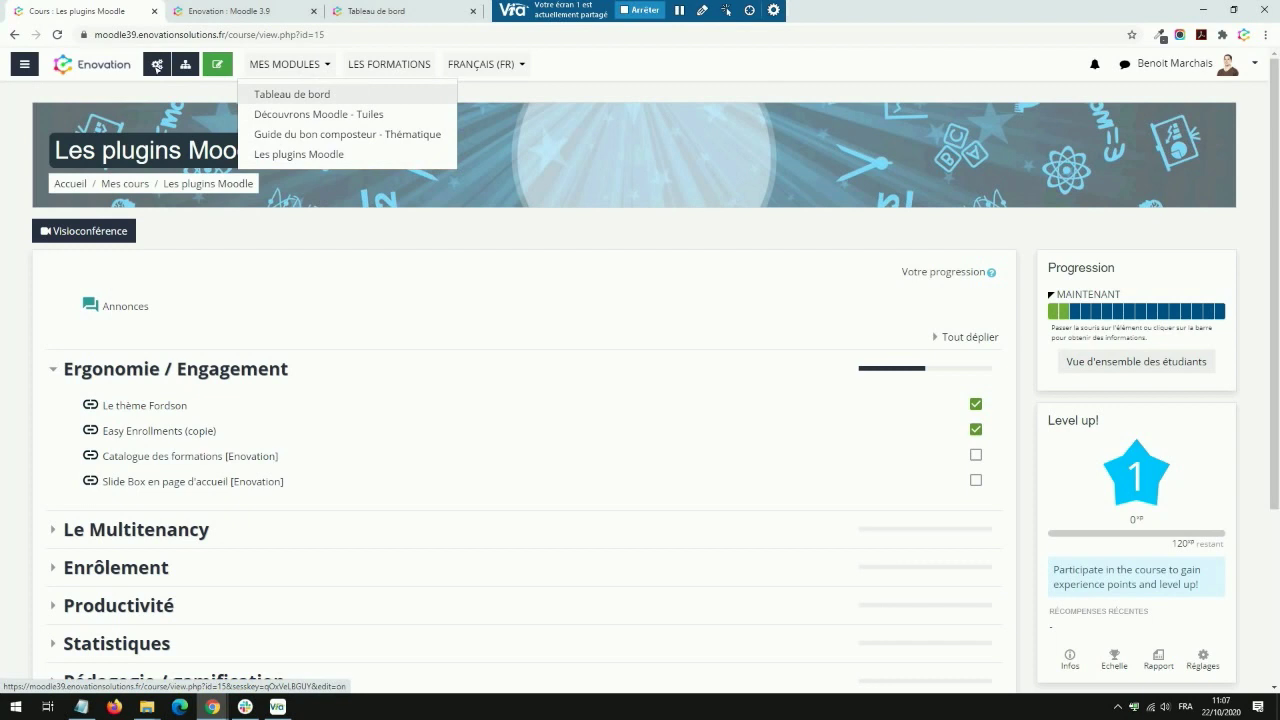
click(23, 64)
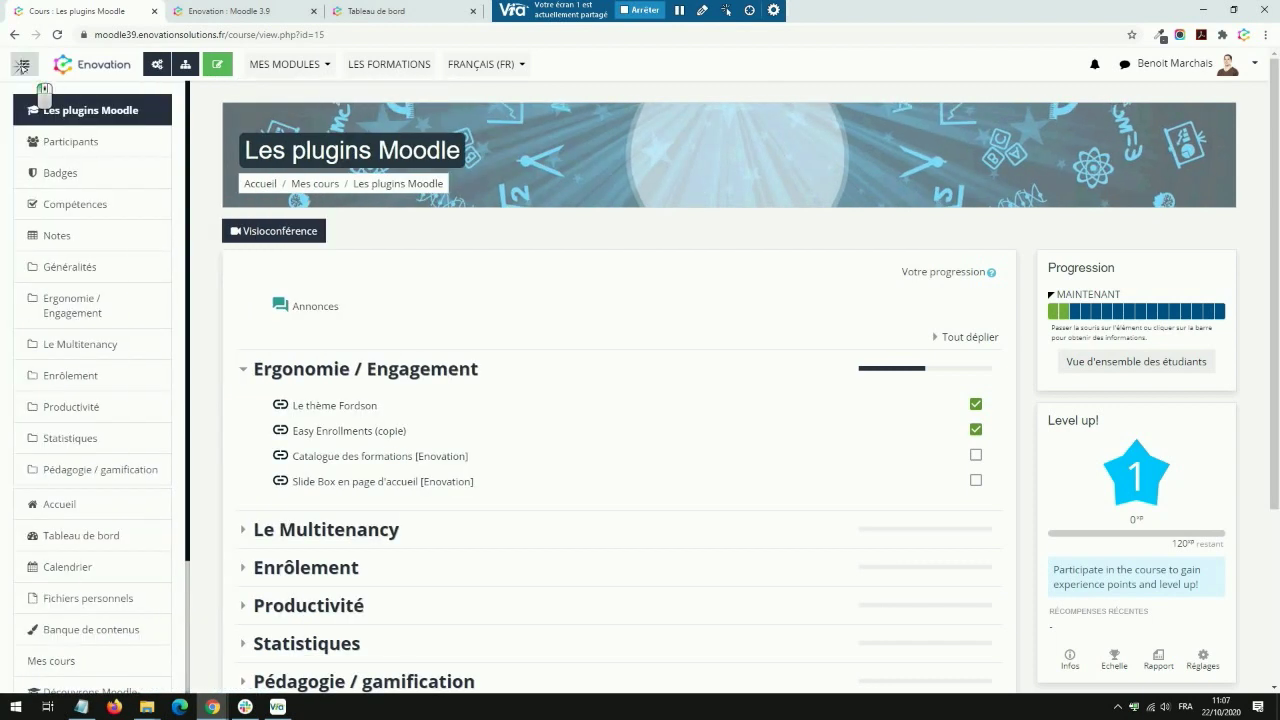
click(24, 64)
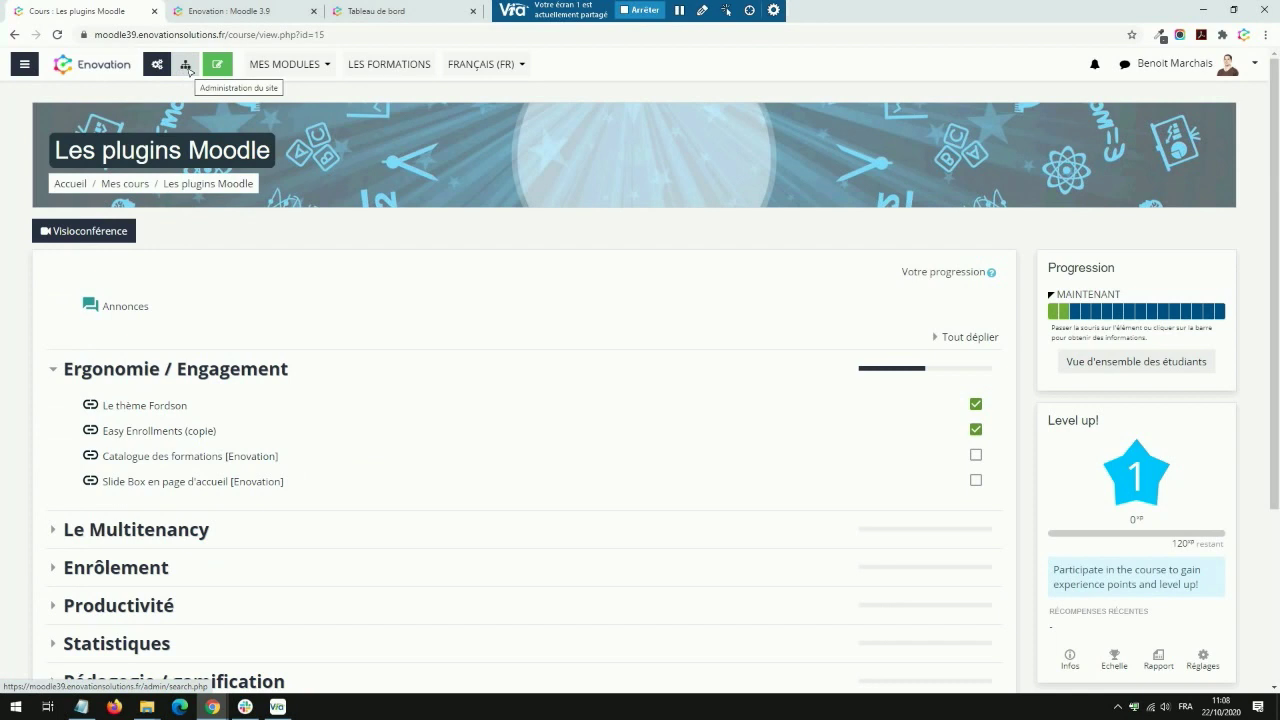
click(186, 66)
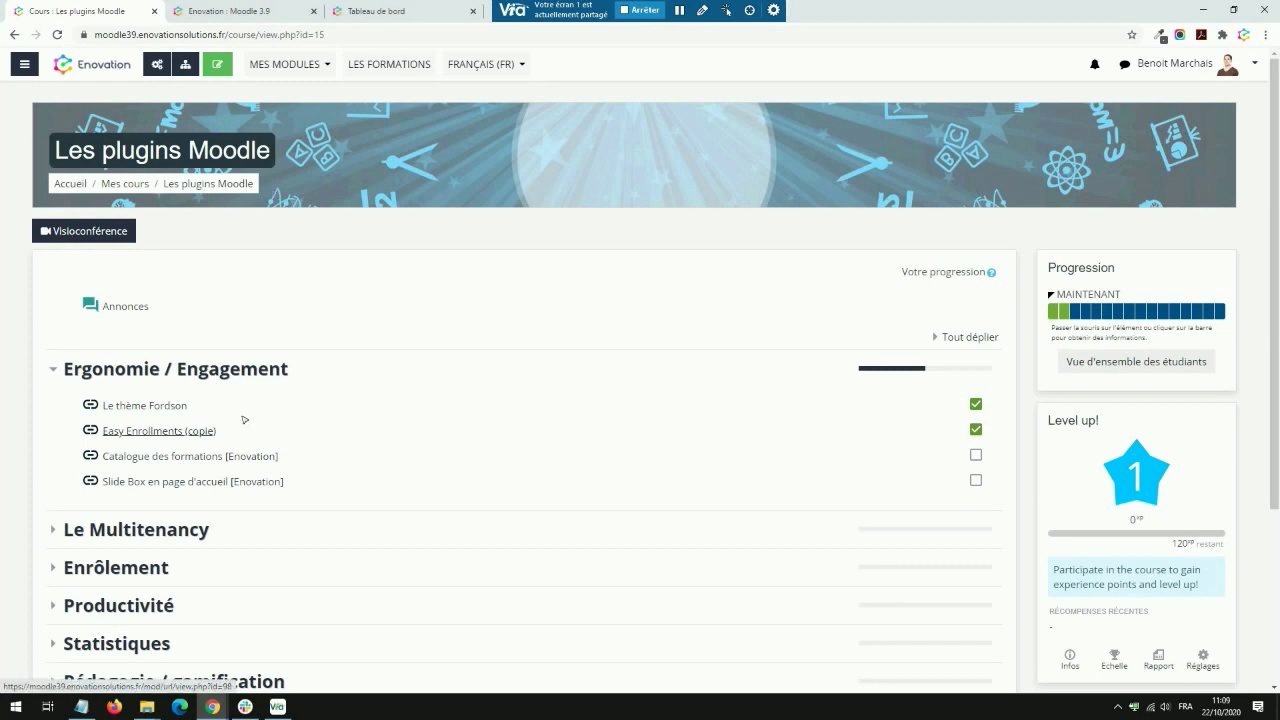
Return to the site's home page and look through its banner, course carousel, link tiles and footer
click(107, 66)
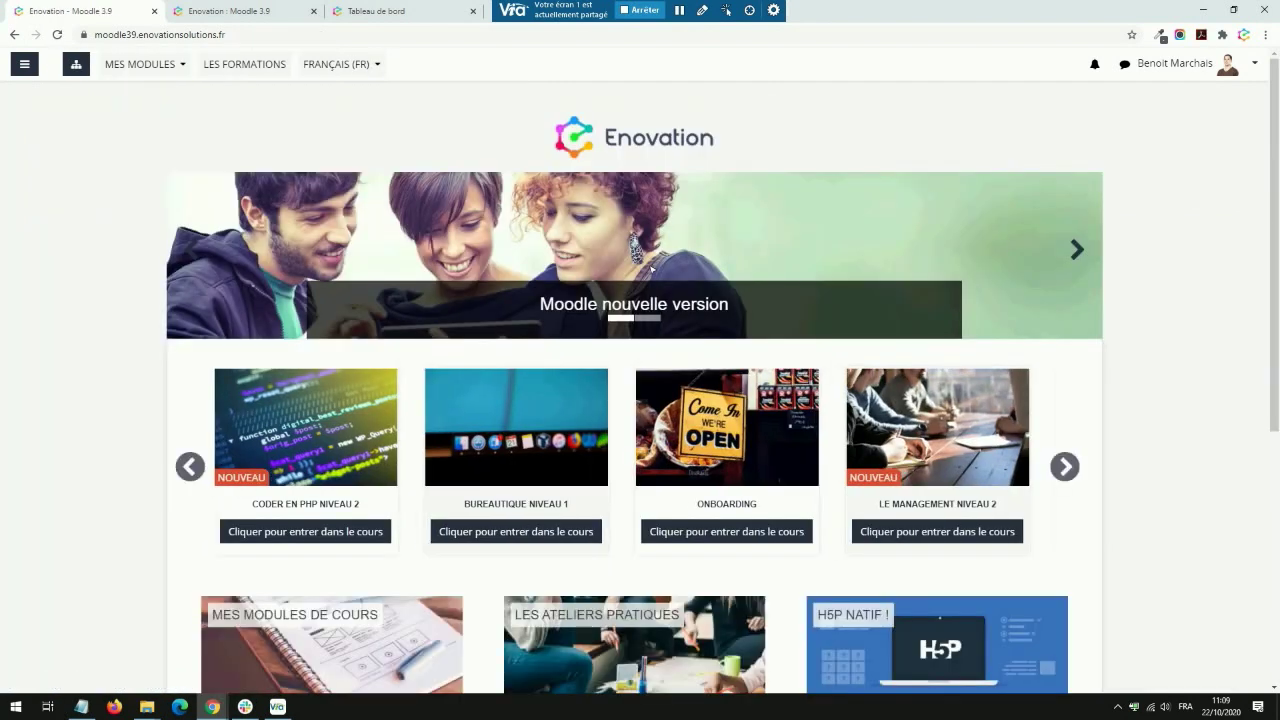
scroll(652, 265, down, 2)
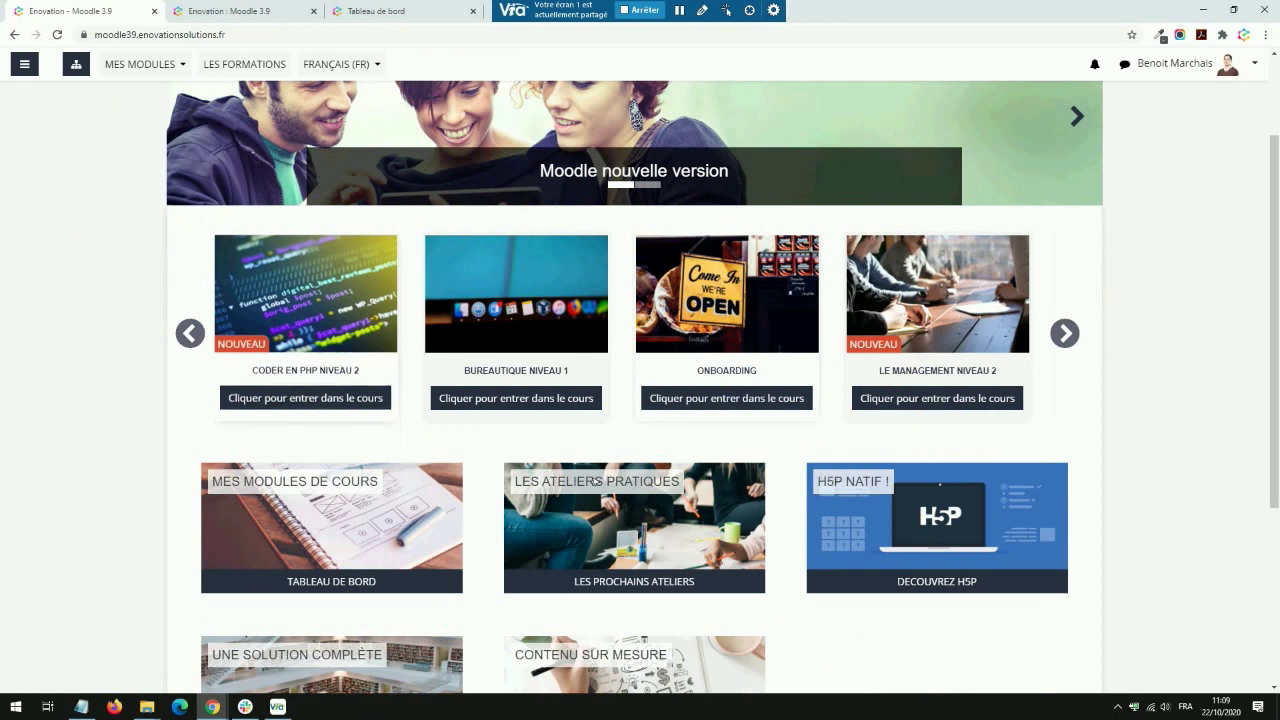
scroll(586, 166, up, 2)
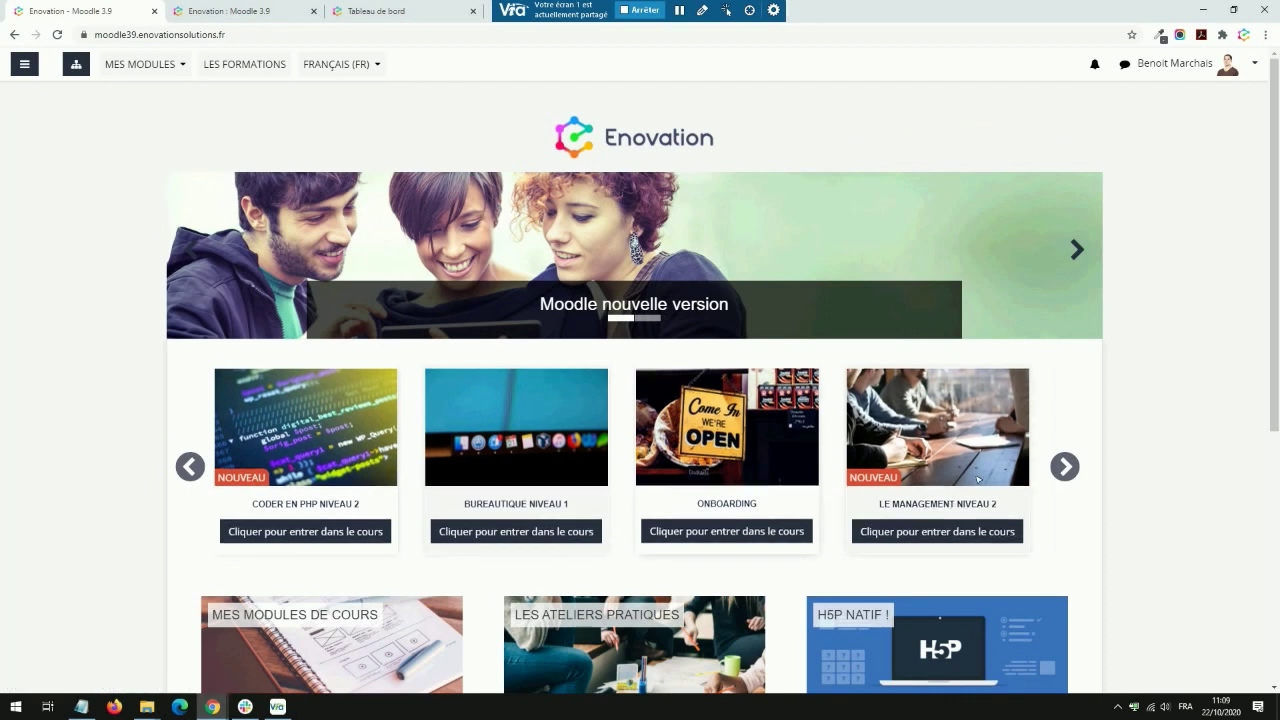
scroll(1037, 471, down, 2)
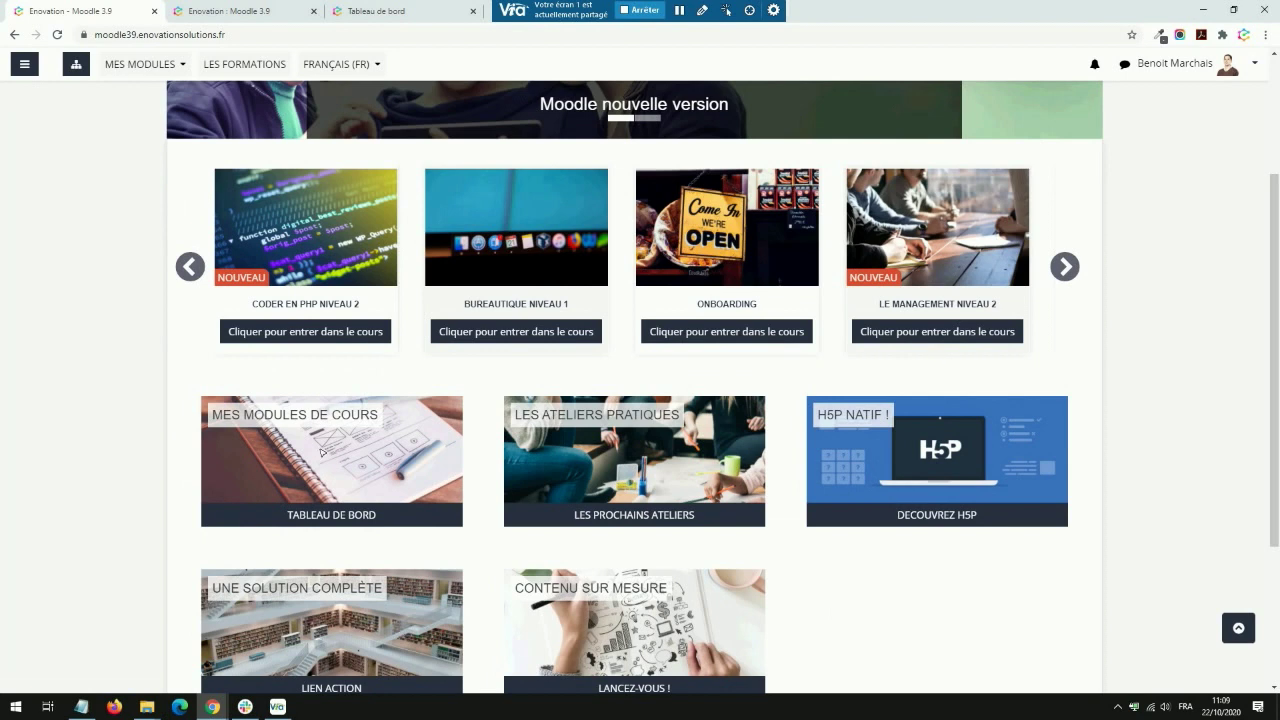
scroll(802, 520, down, 2)
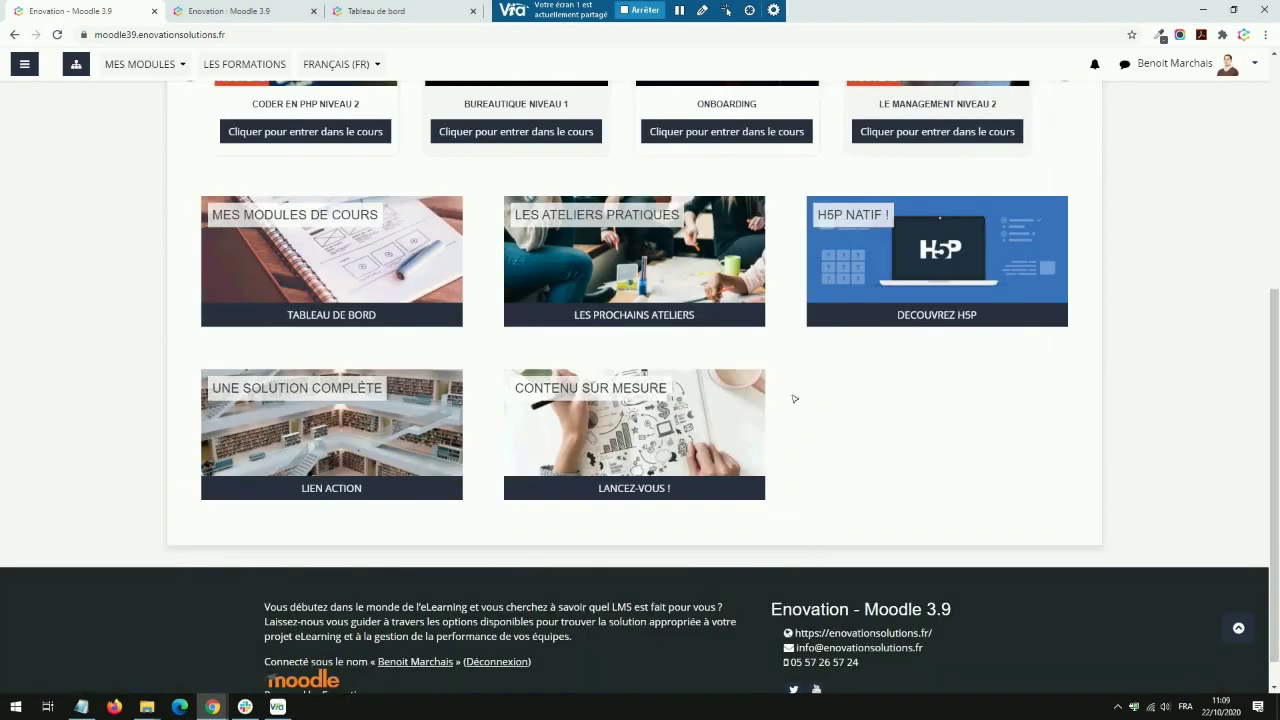
scroll(794, 399, up, 4)
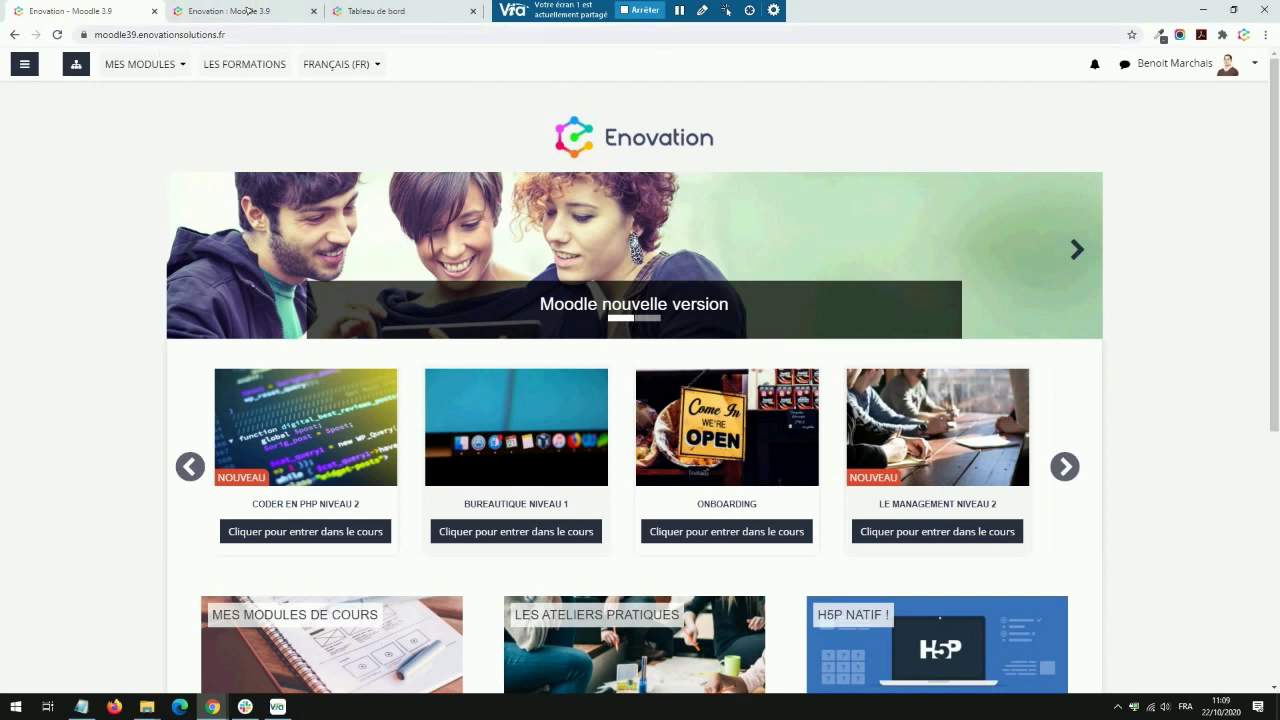
Switch to the local Moodle site and open the enrolment methods of the "Découvrons Moodle 3.9" course
key(ctrl+Tab)
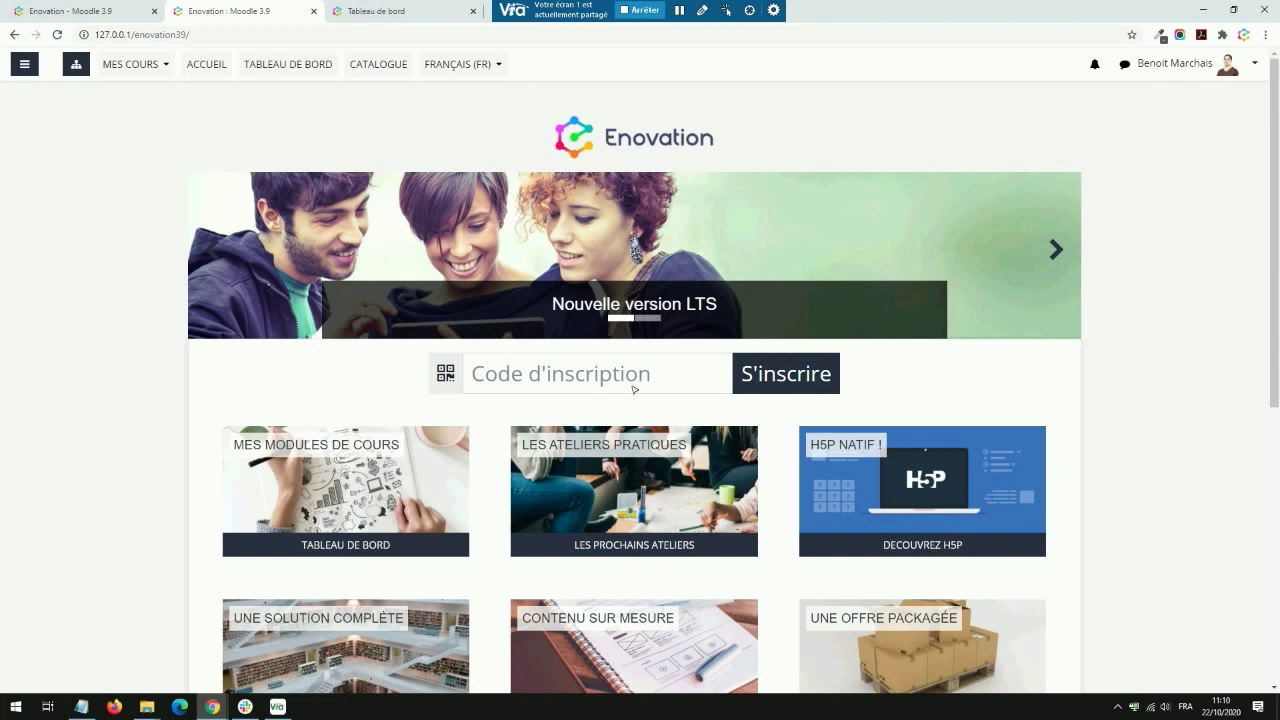
click(140, 65)
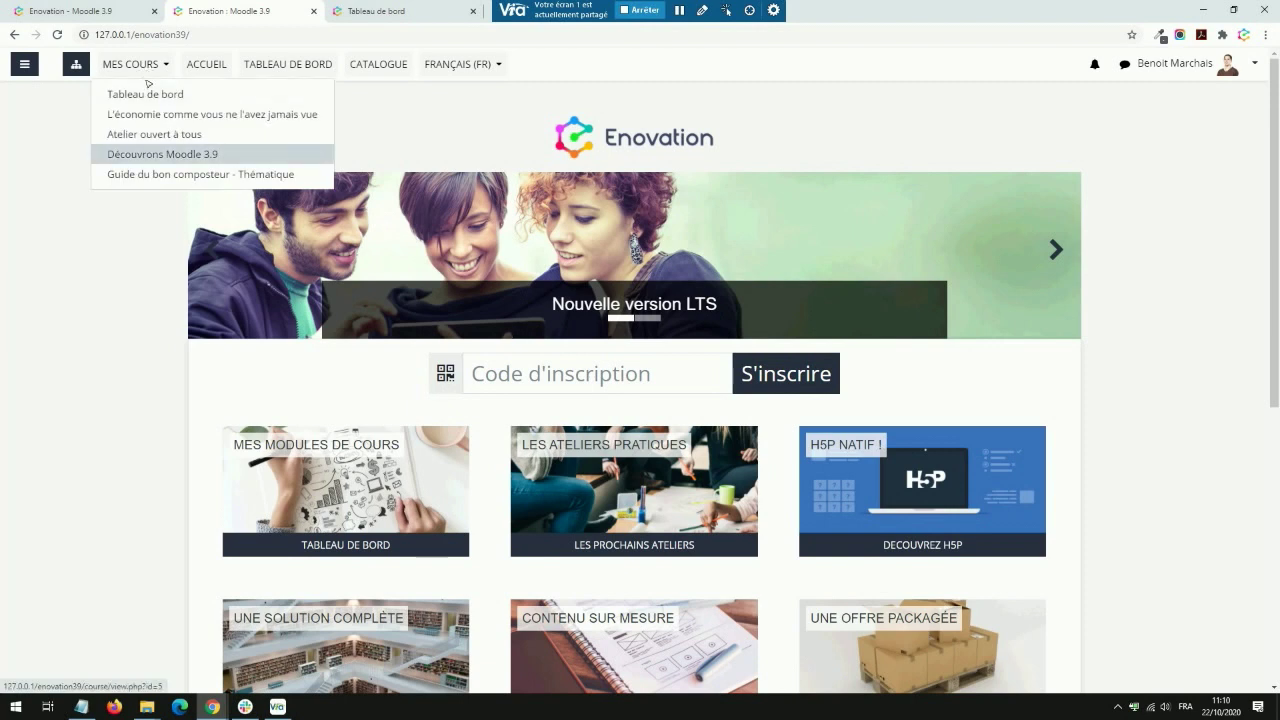
click(158, 155)
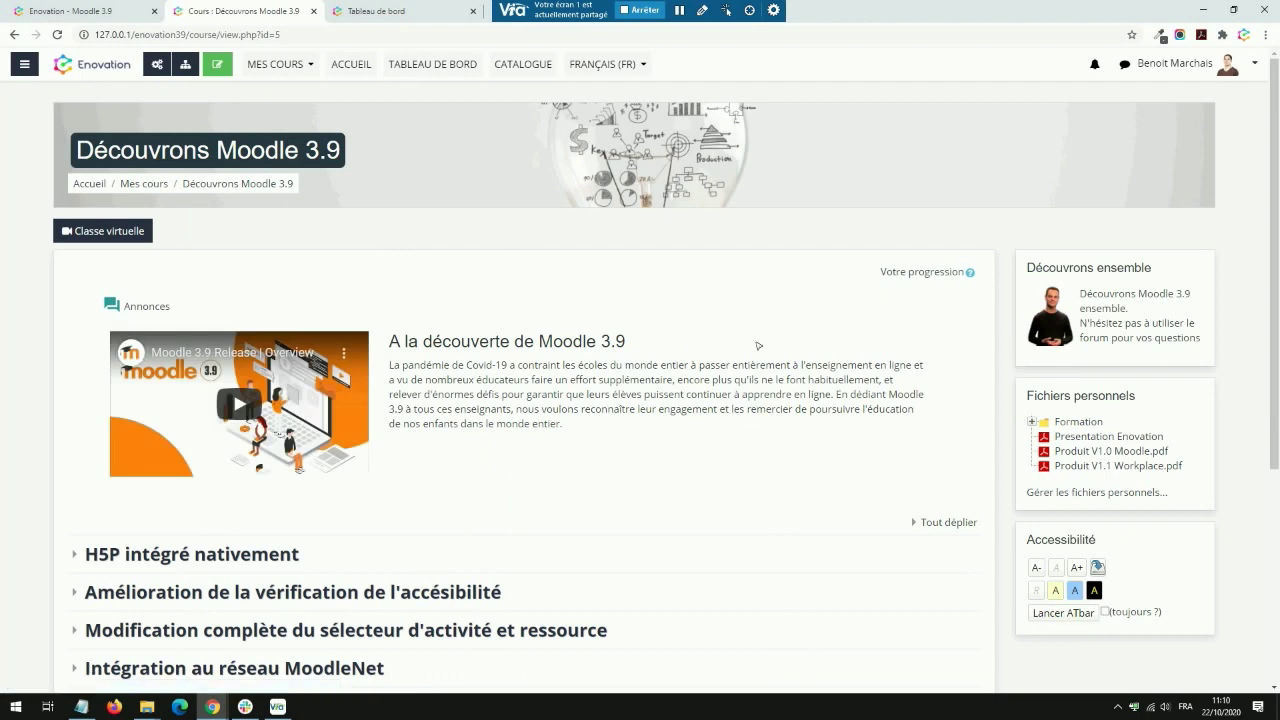
click(156, 64)
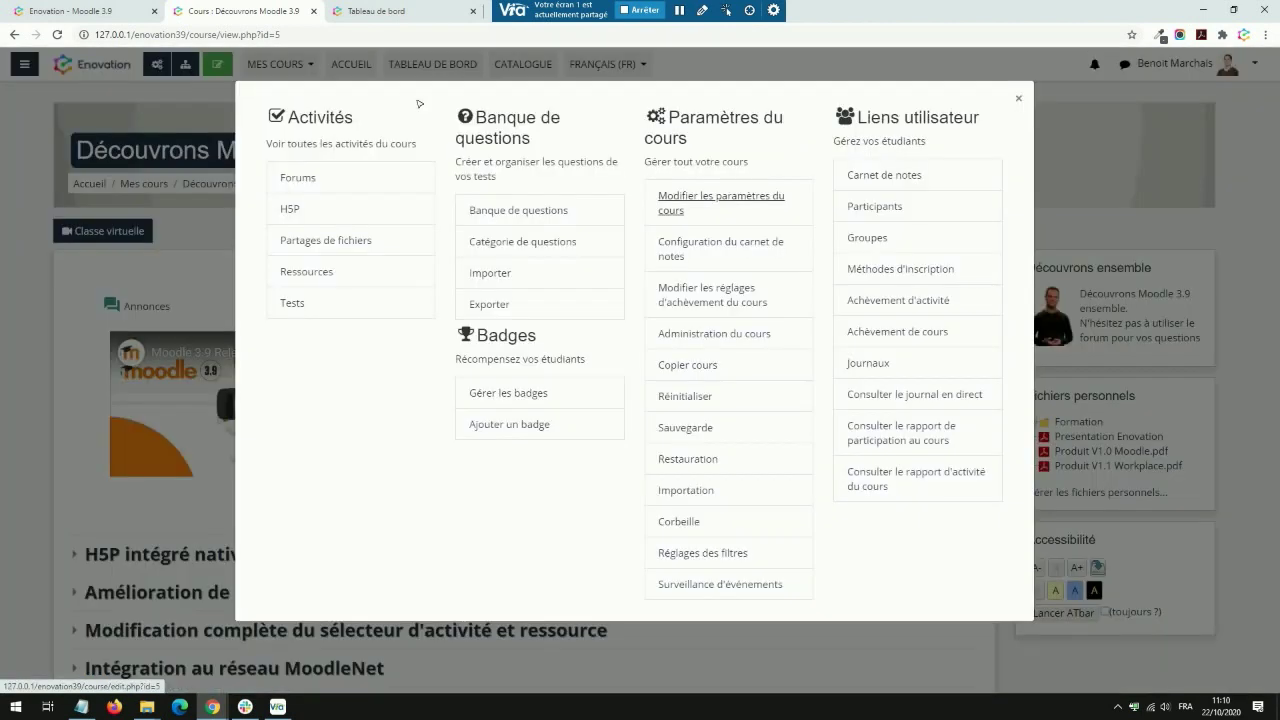
click(897, 300)
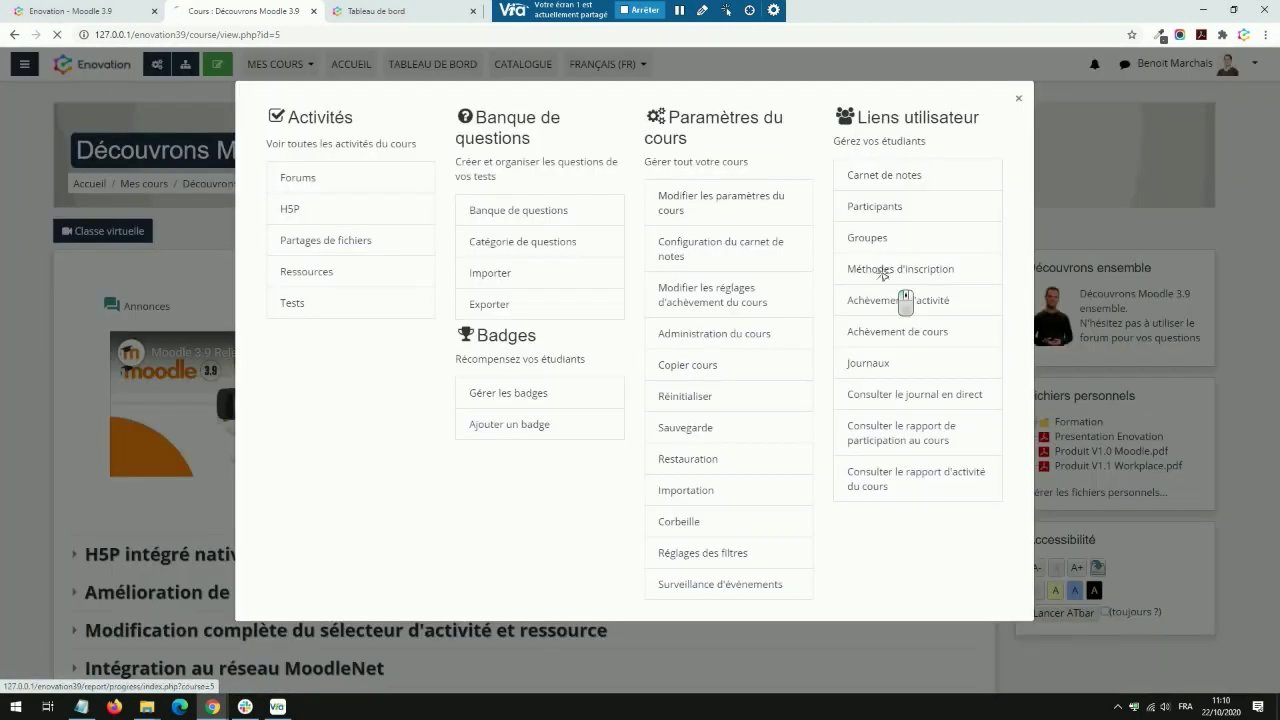
click(883, 273)
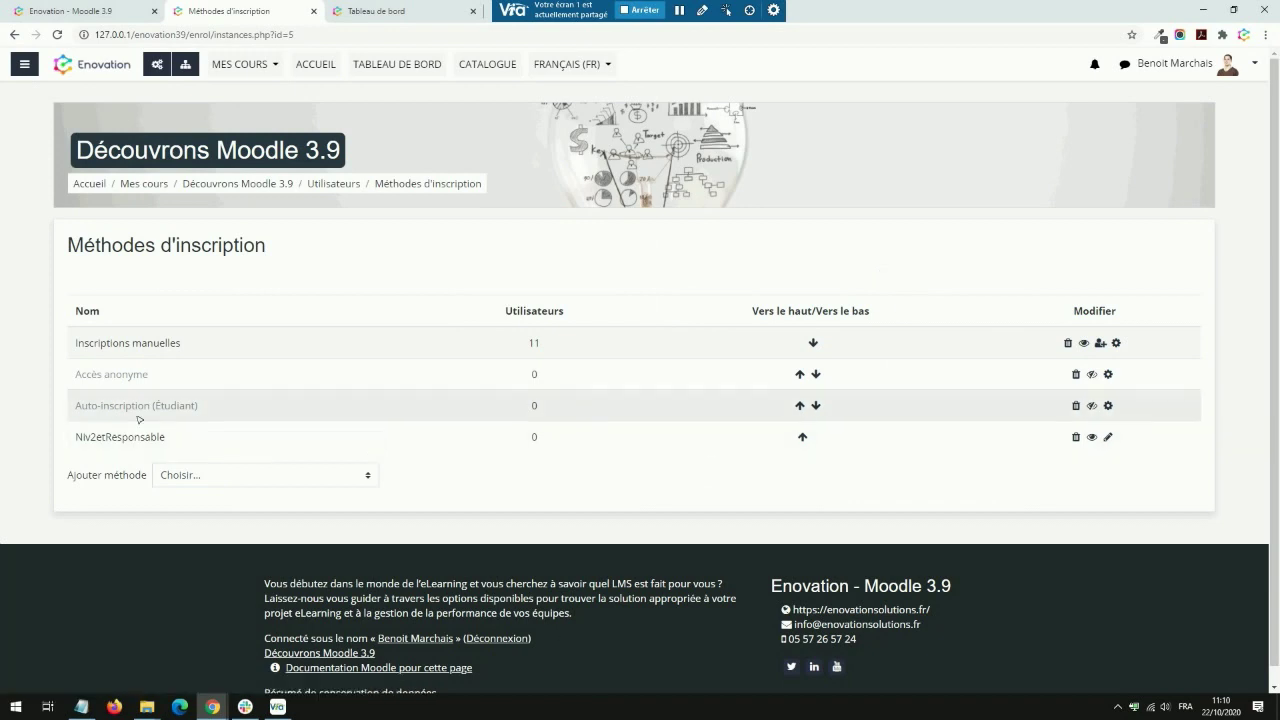
Open the form for adding an "Inscriptions faciles" method, inspect its course and group enrolment codes, and return to the home page
click(264, 478)
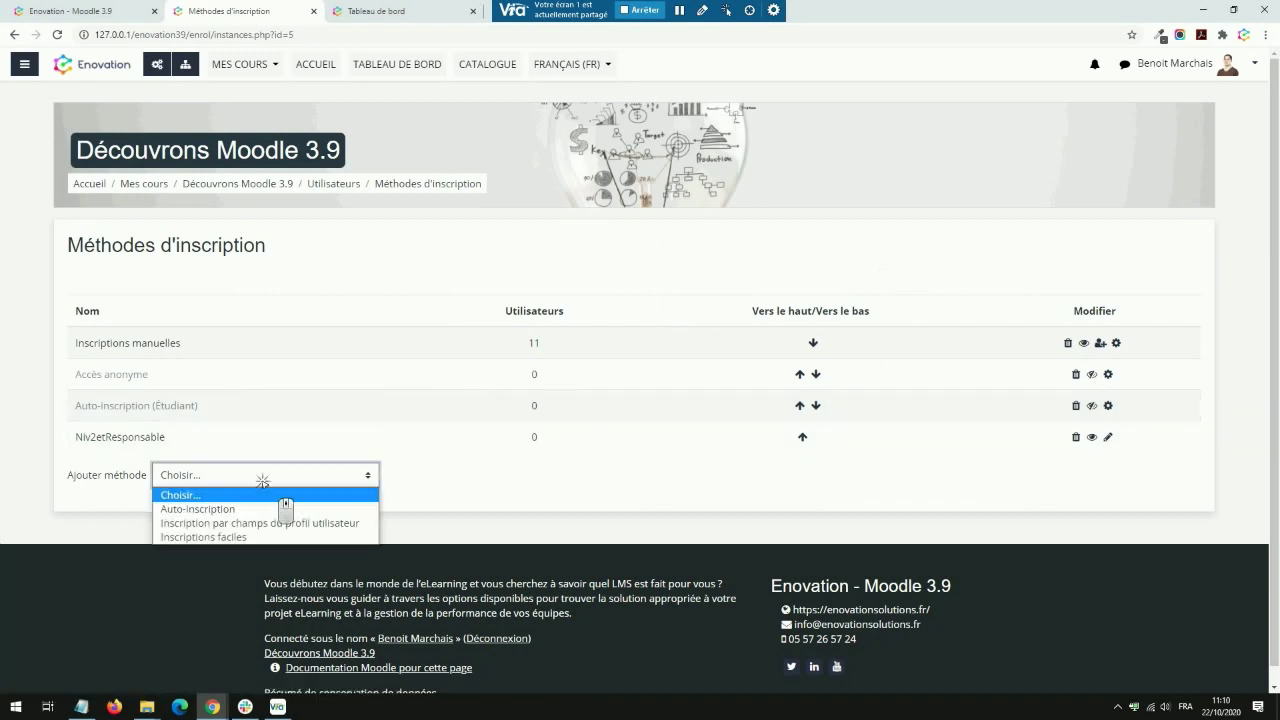
click(278, 536)
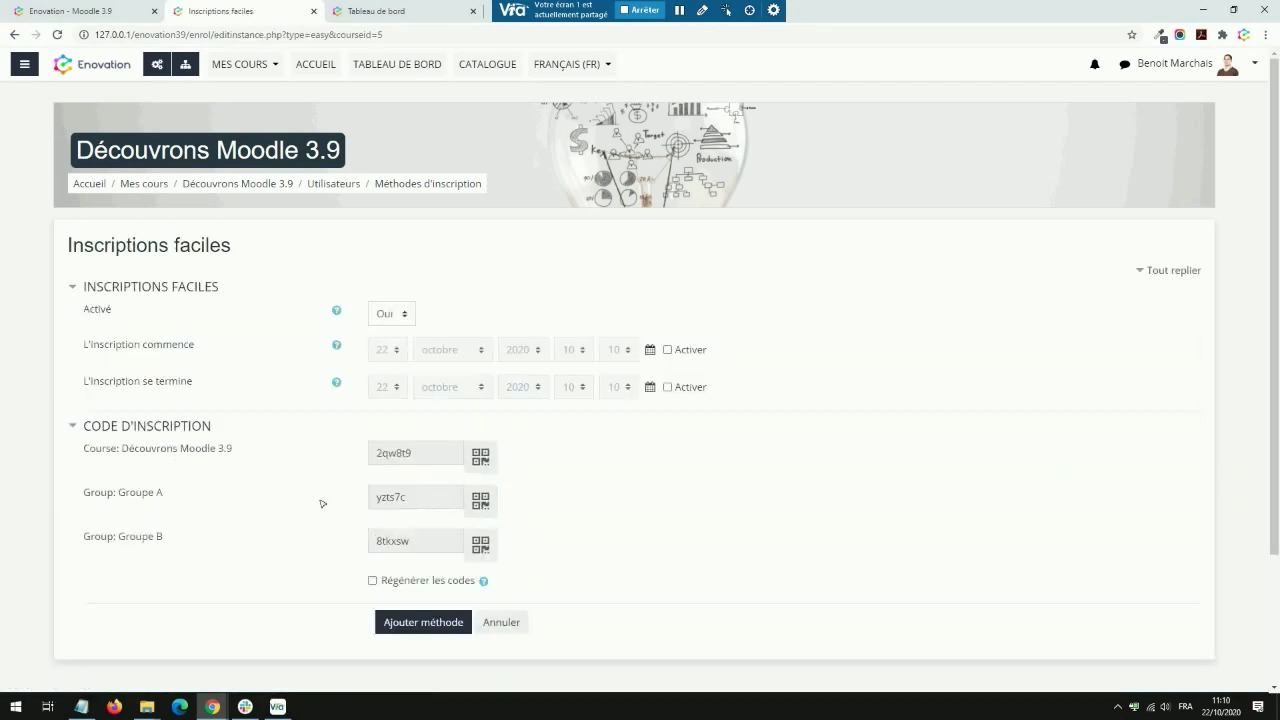
mouse_move(84, 448)
mouse_down()
mouse_move(263, 475)
mouse_move(98, 445)
mouse_up()
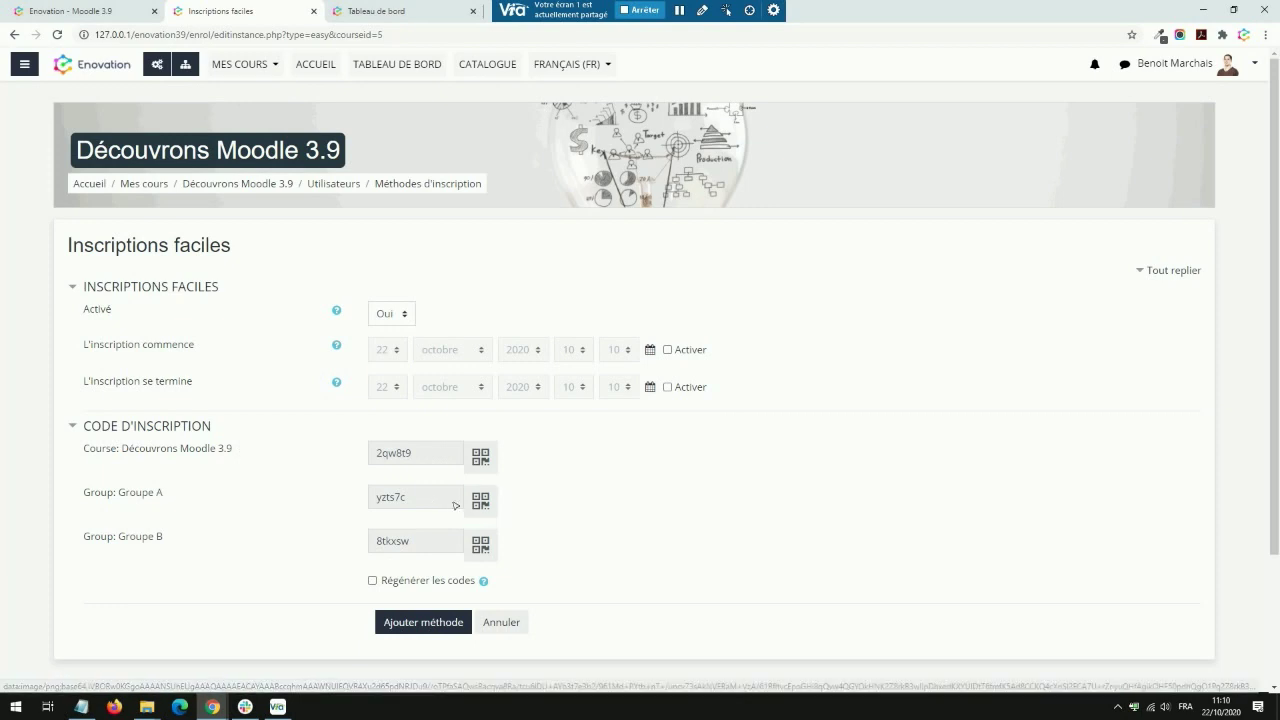
click(419, 500)
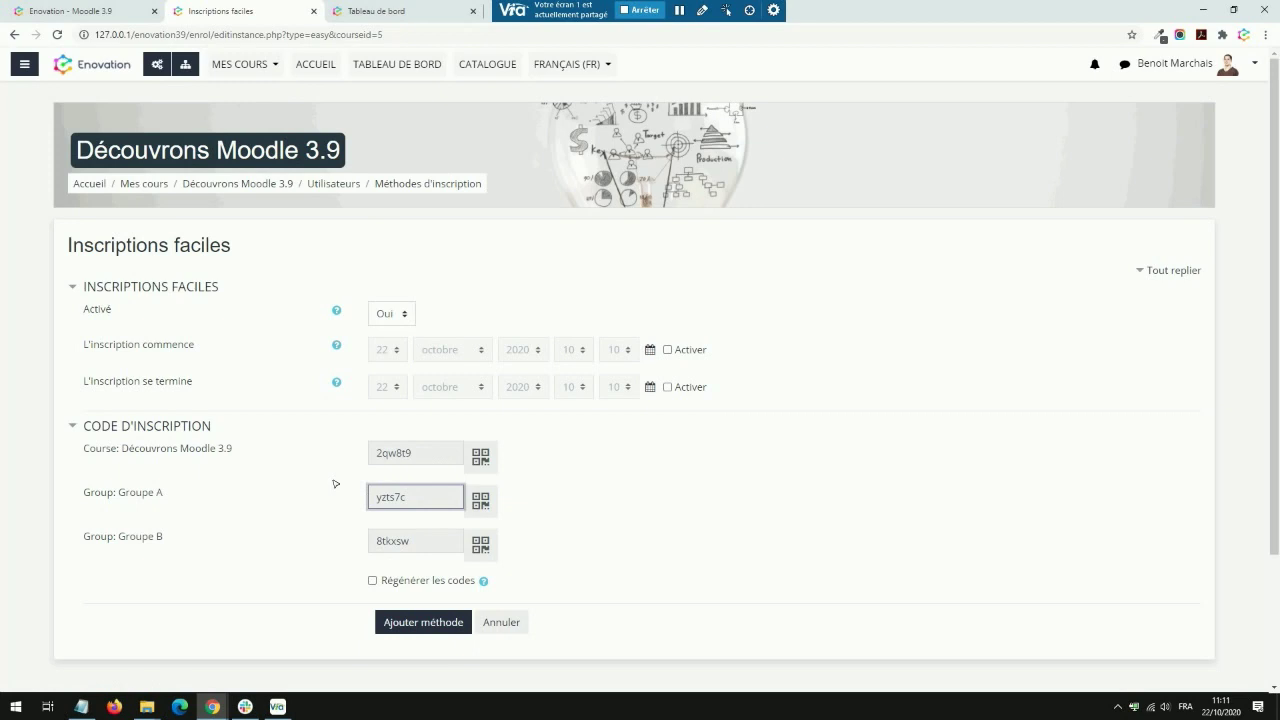
click(108, 70)
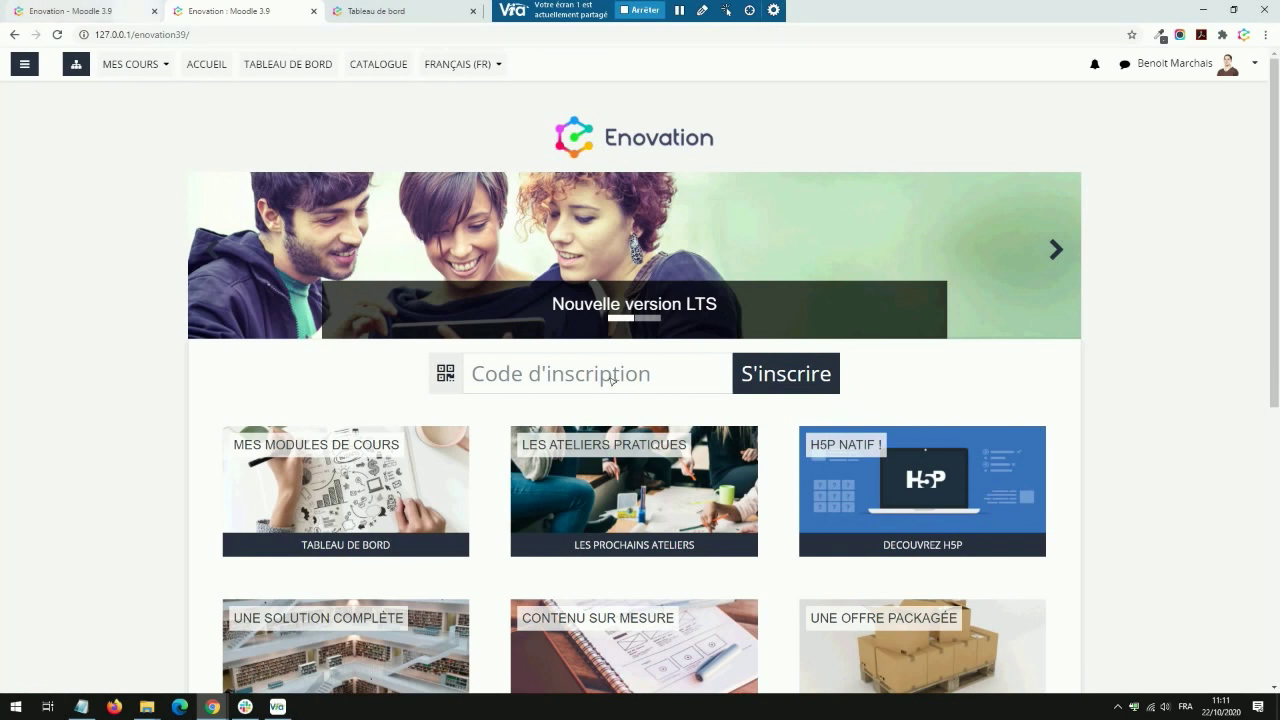
Switch back to the moodle39.enovationsolutions.fr site and reopen the "Les plugins Moodle" course to view its Ergonomie / Engagement resources
click(139, 17)
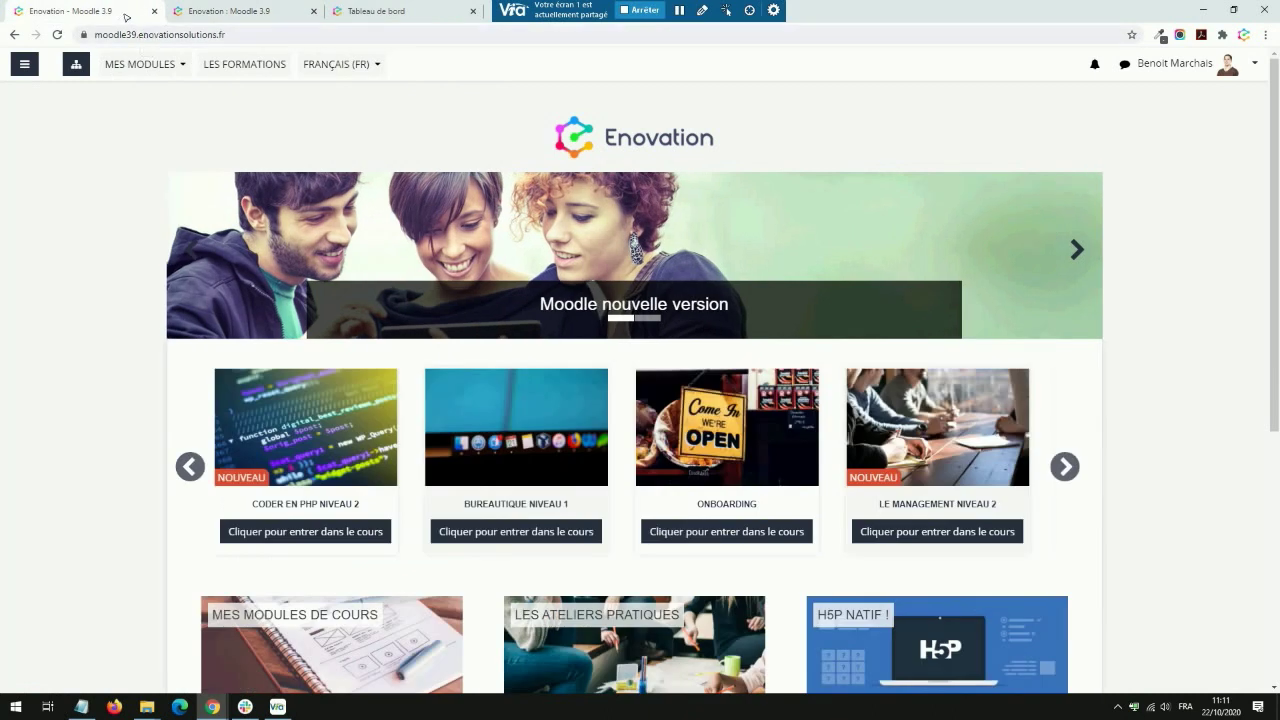
click(140, 64)
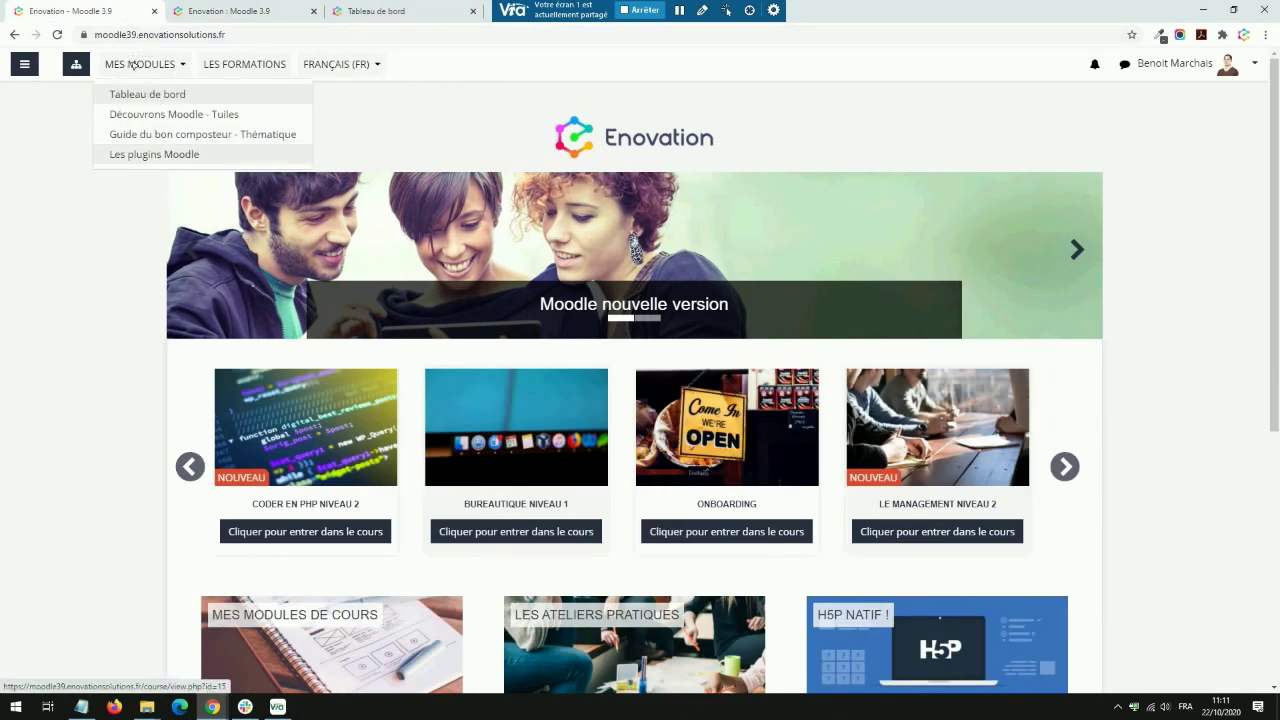
click(160, 154)
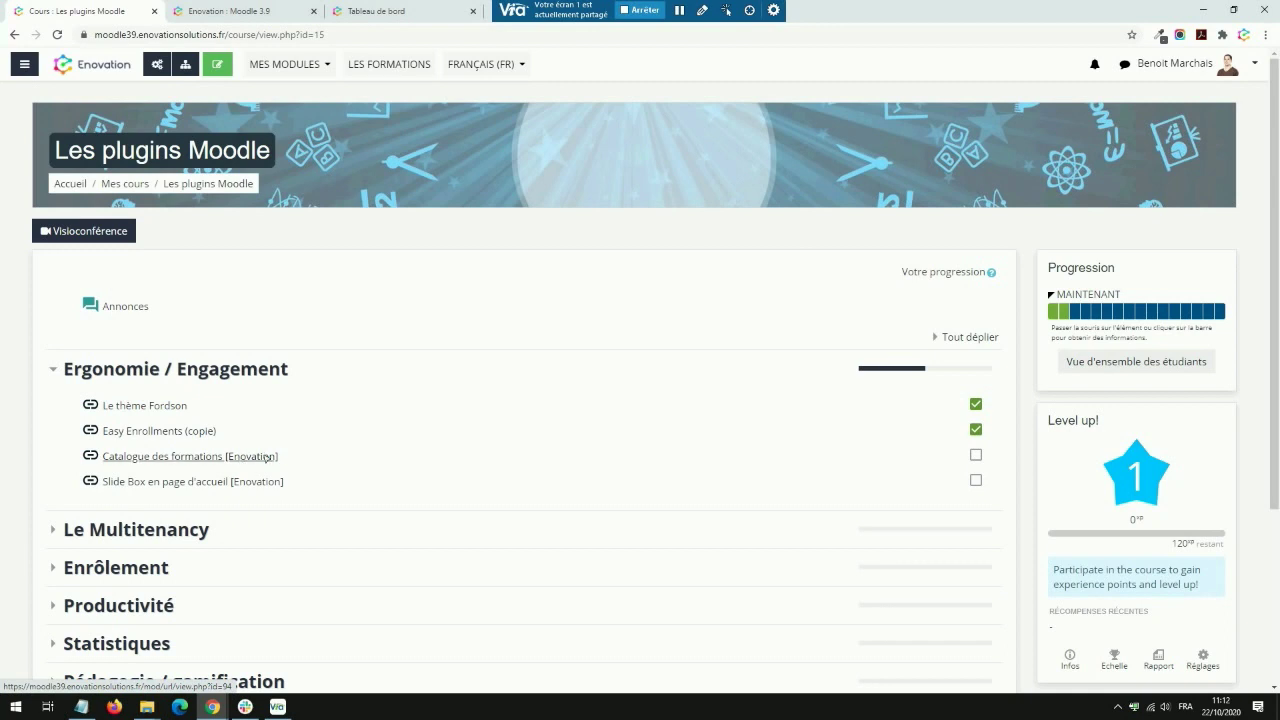
scroll(223, 526, down, 1)
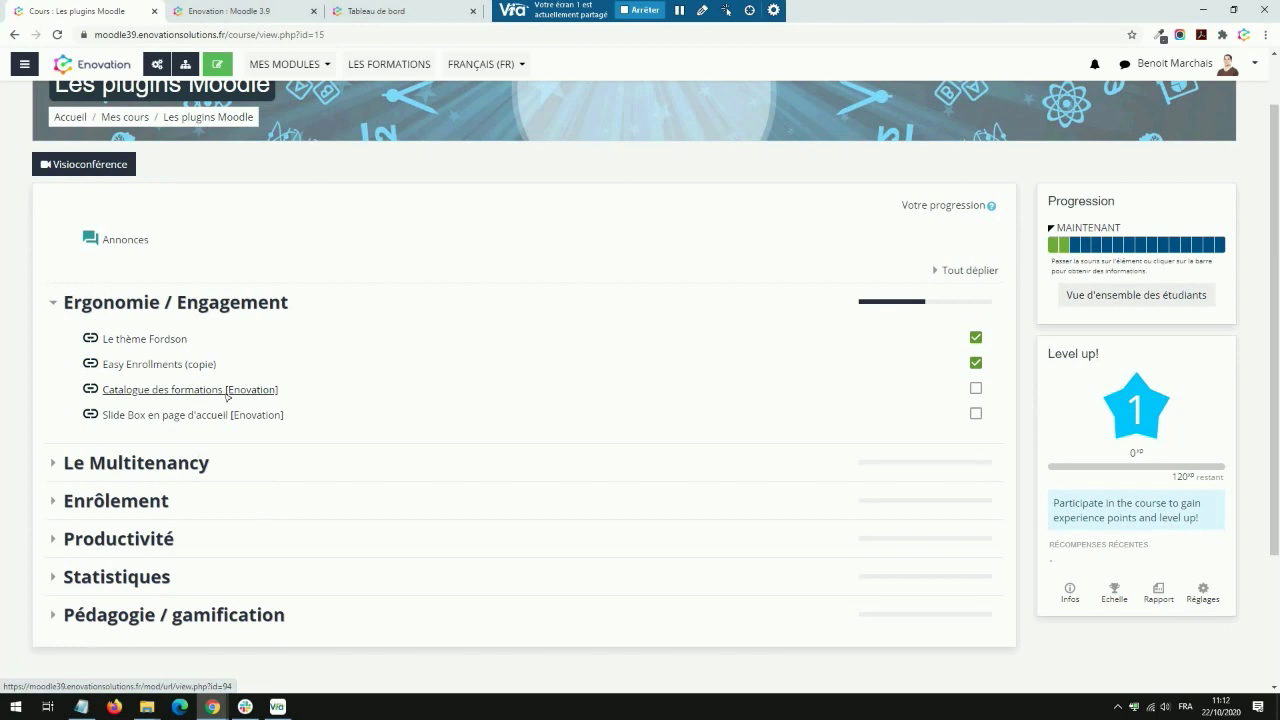
Follow the "Slide Box en page d'accueil [Enovation]" resource and browse forward through the home page's course carousel
click(176, 416)
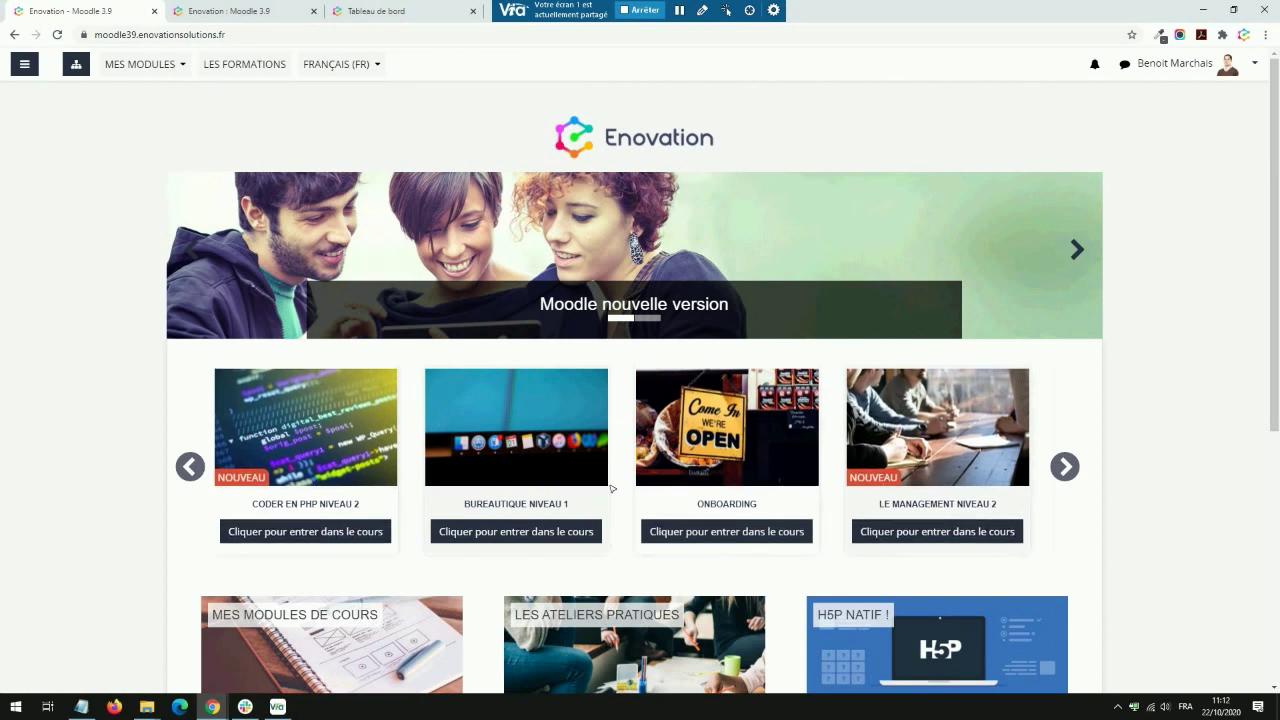
click(1065, 466)
click(1065, 466)
click(1065, 466)
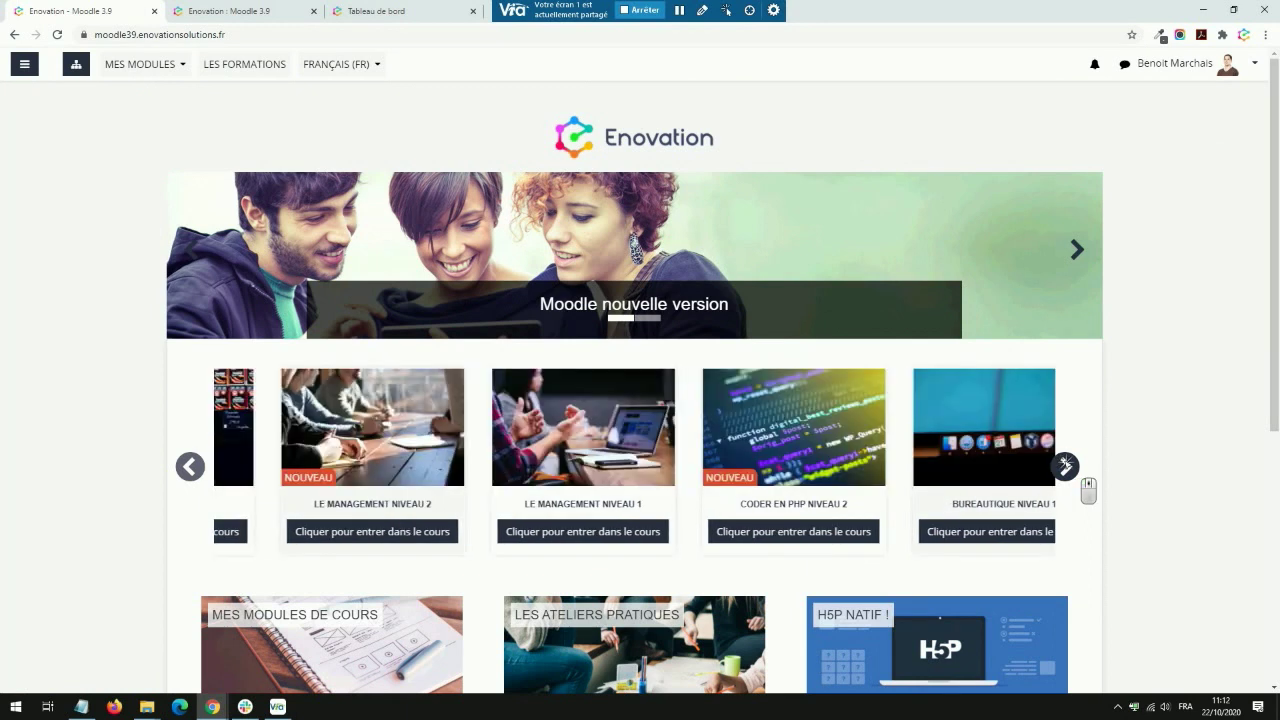
click(1065, 466)
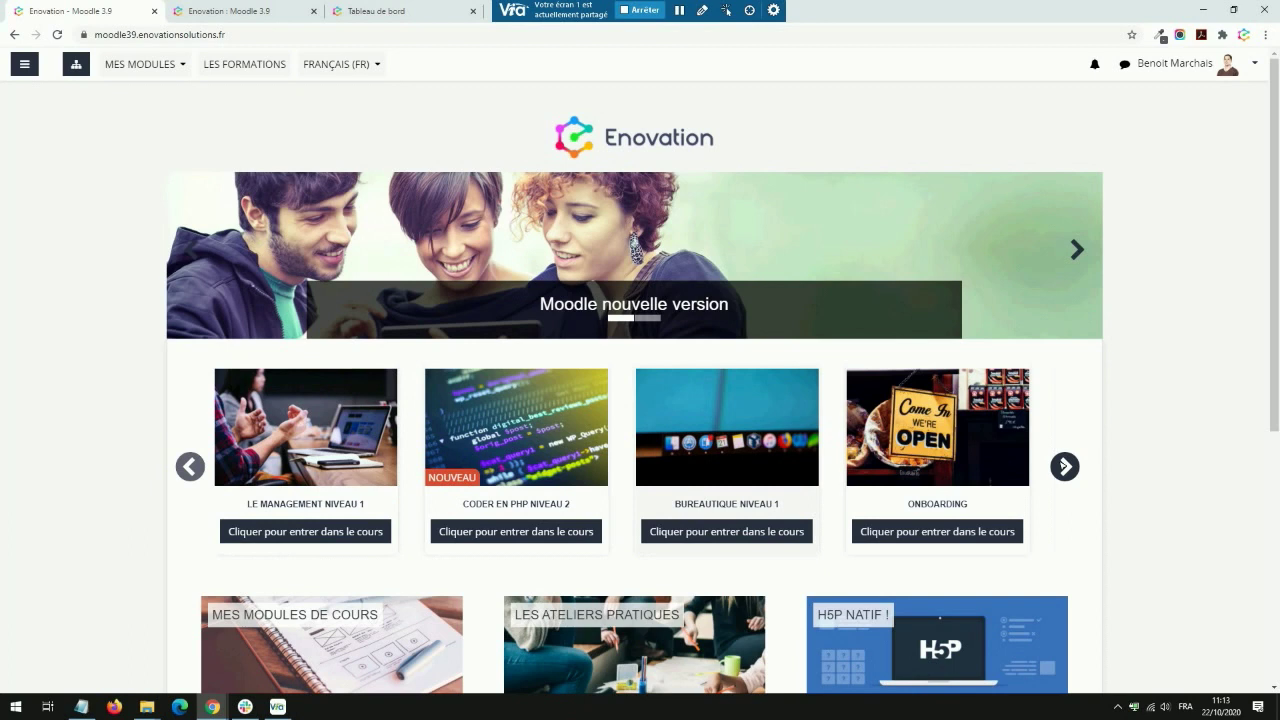
click(1068, 470)
click(1068, 470)
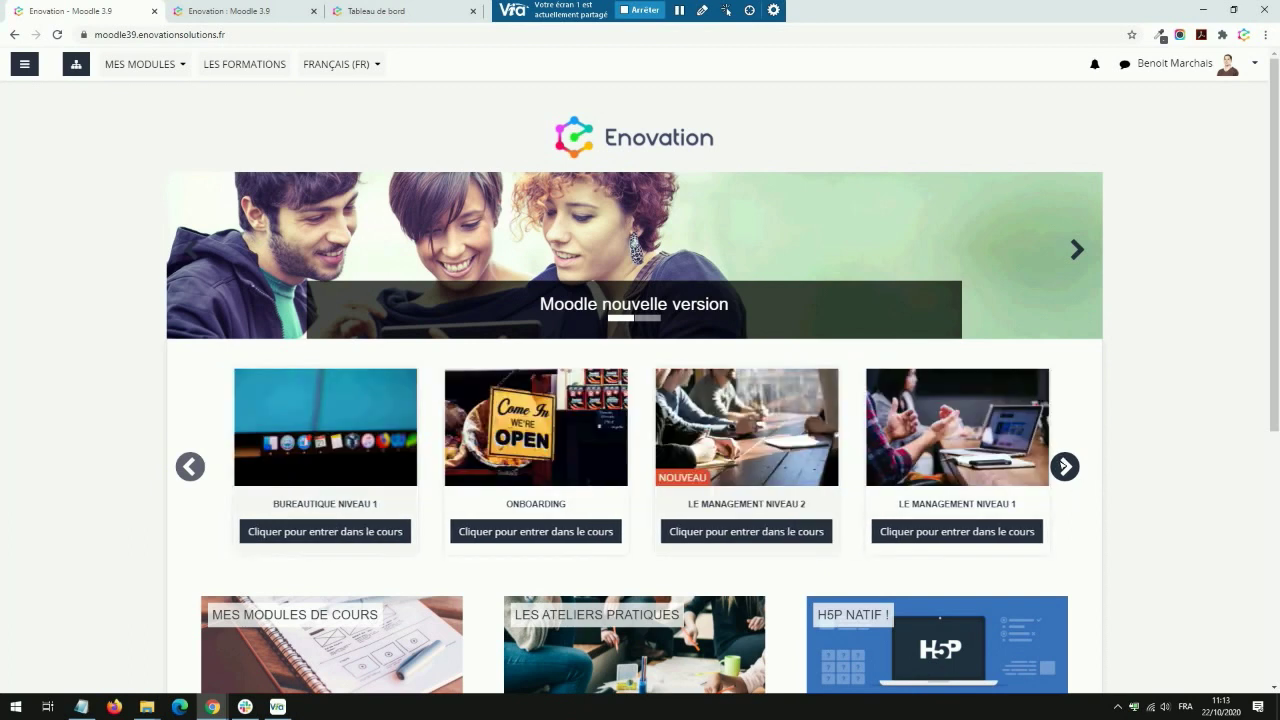
click(1068, 470)
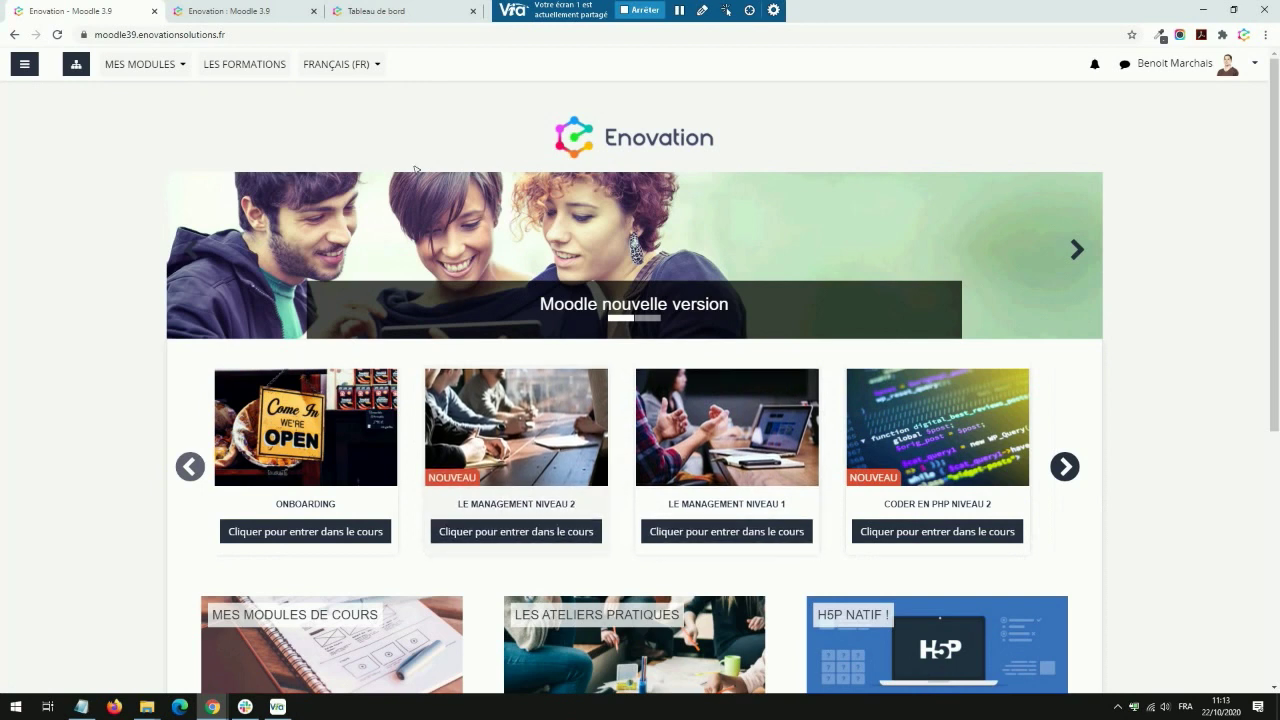
Open the "Les formations" course catalogue from the home page
click(254, 70)
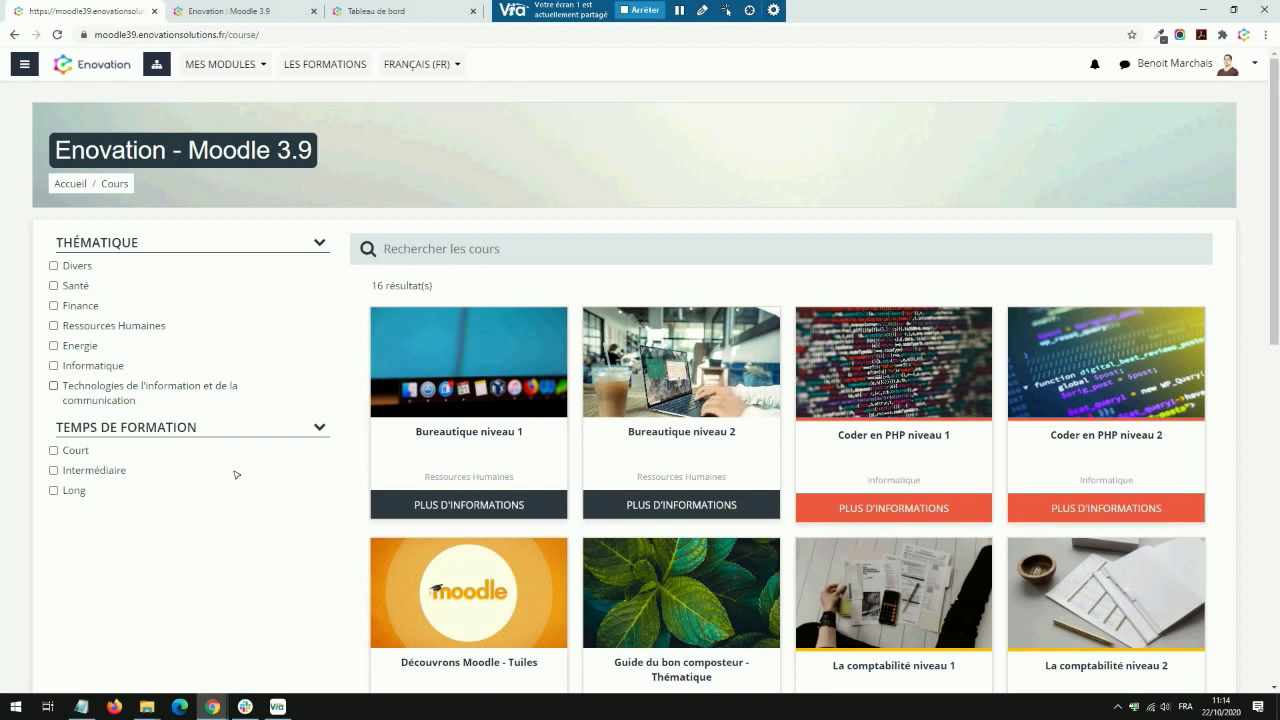
Filter the course catalogue by the Finance and Ressources Humaines themes, and clear both filters
click(53, 305)
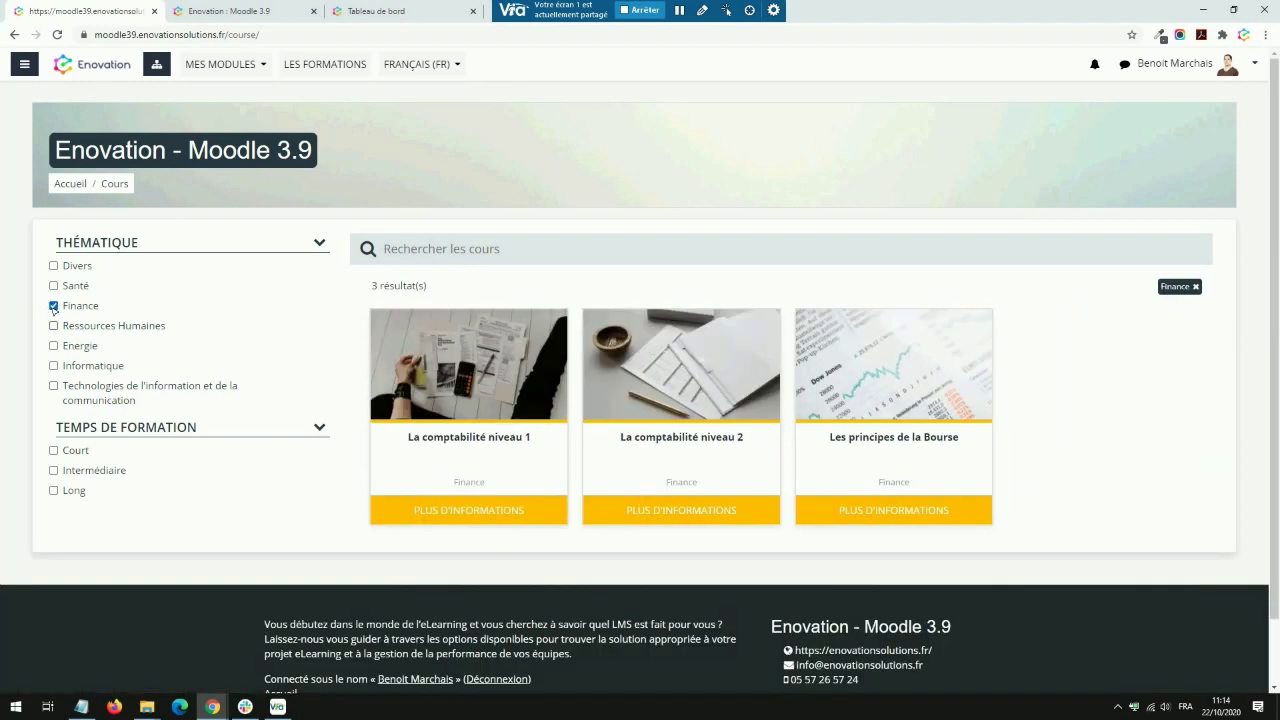
click(53, 325)
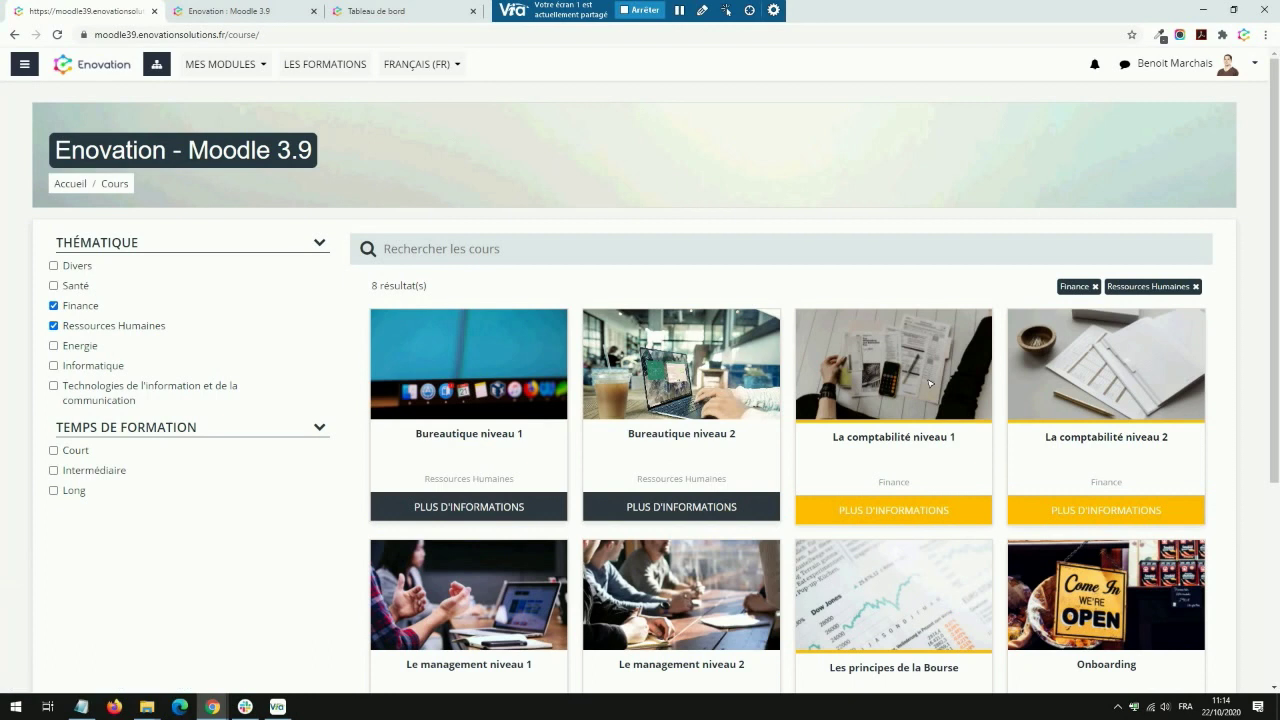
click(53, 325)
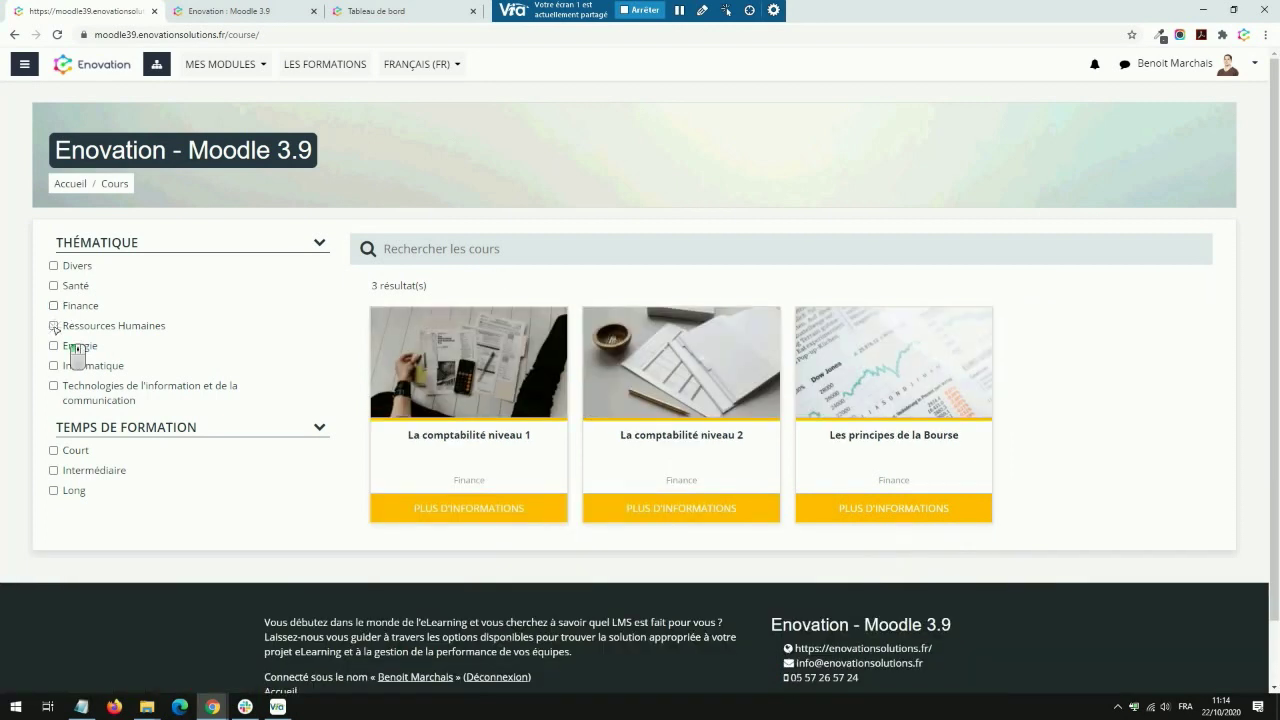
click(53, 305)
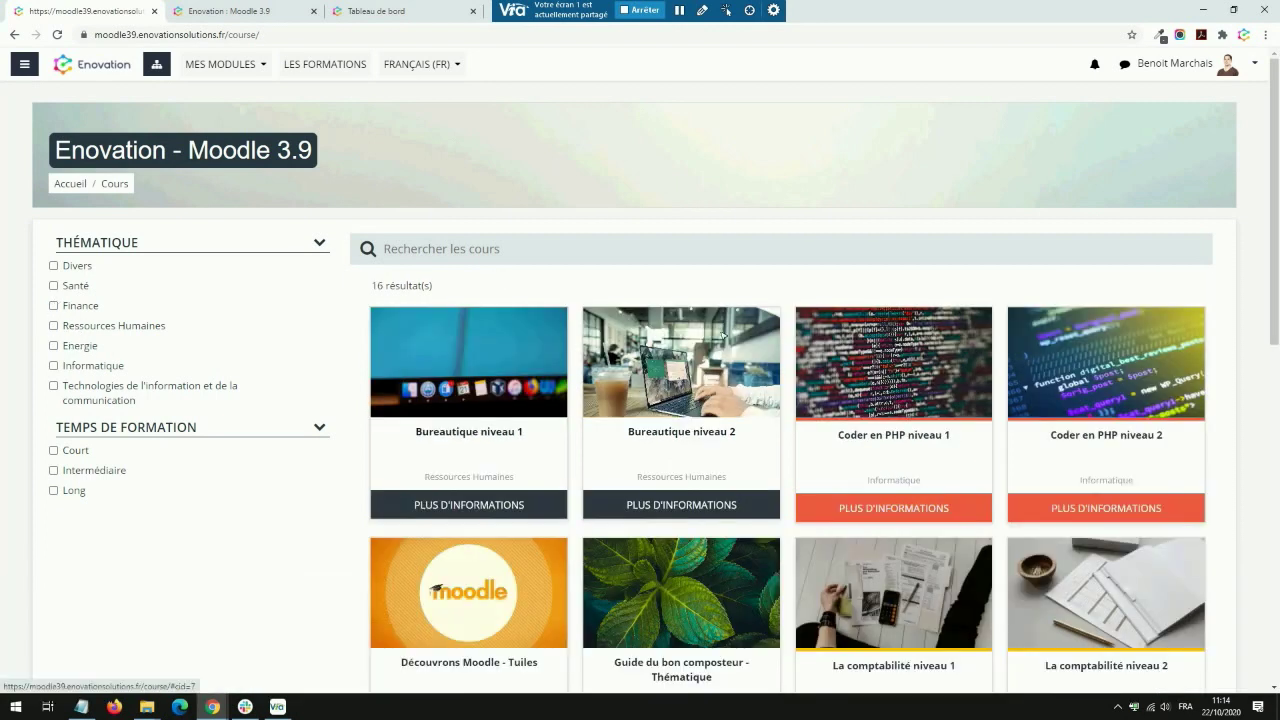
Examine the "Bureautique niveau 1" course information and browse the other catalogue cards, closing the details when finished
click(495, 504)
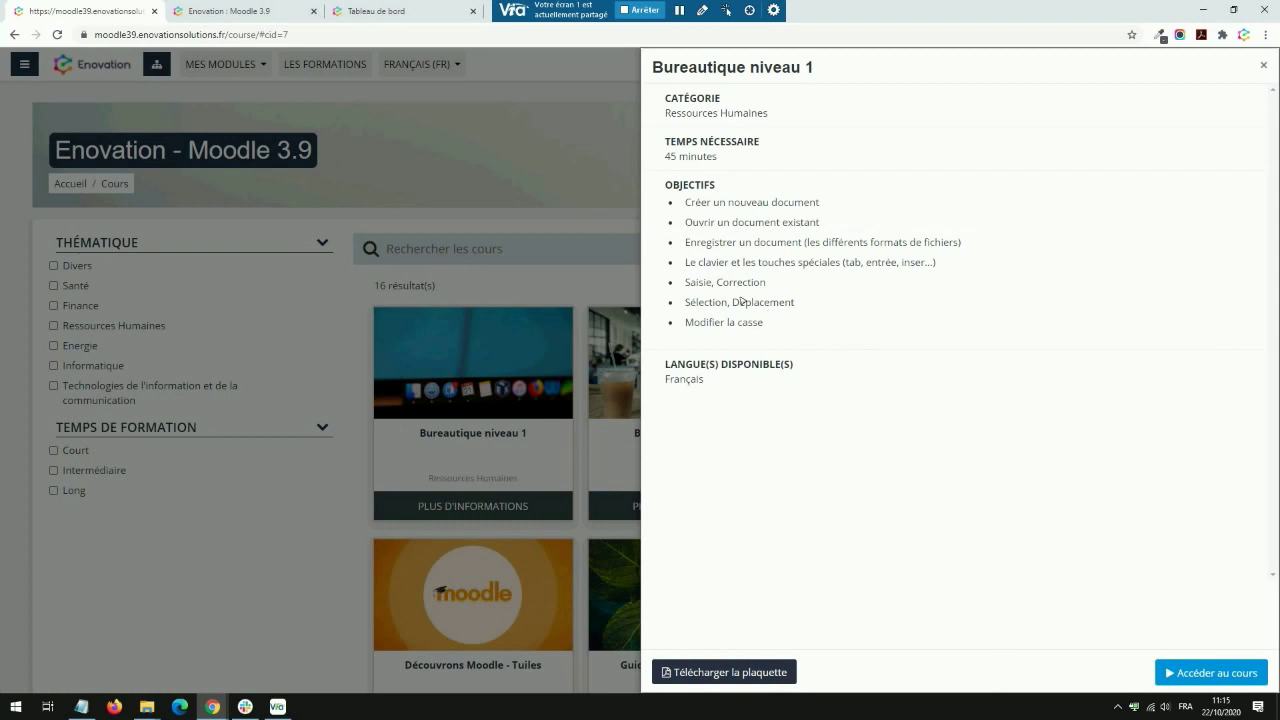
key(Escape)
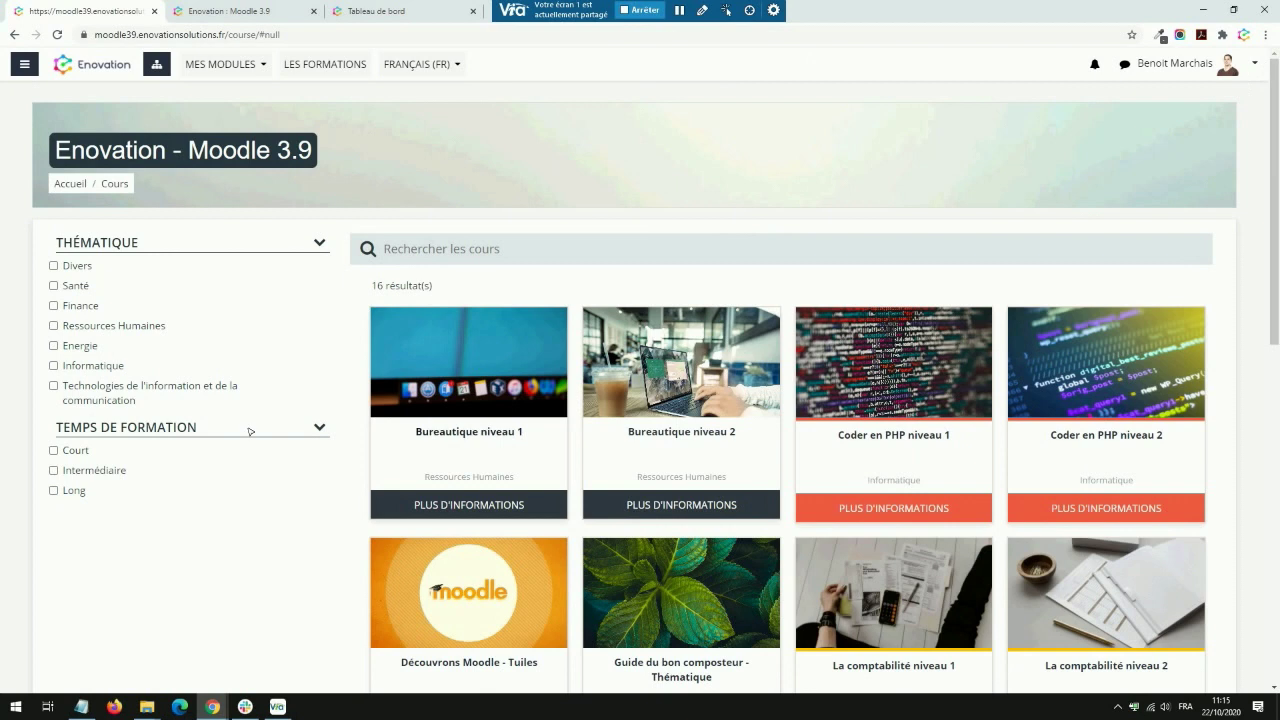
scroll(880, 421, down, 2)
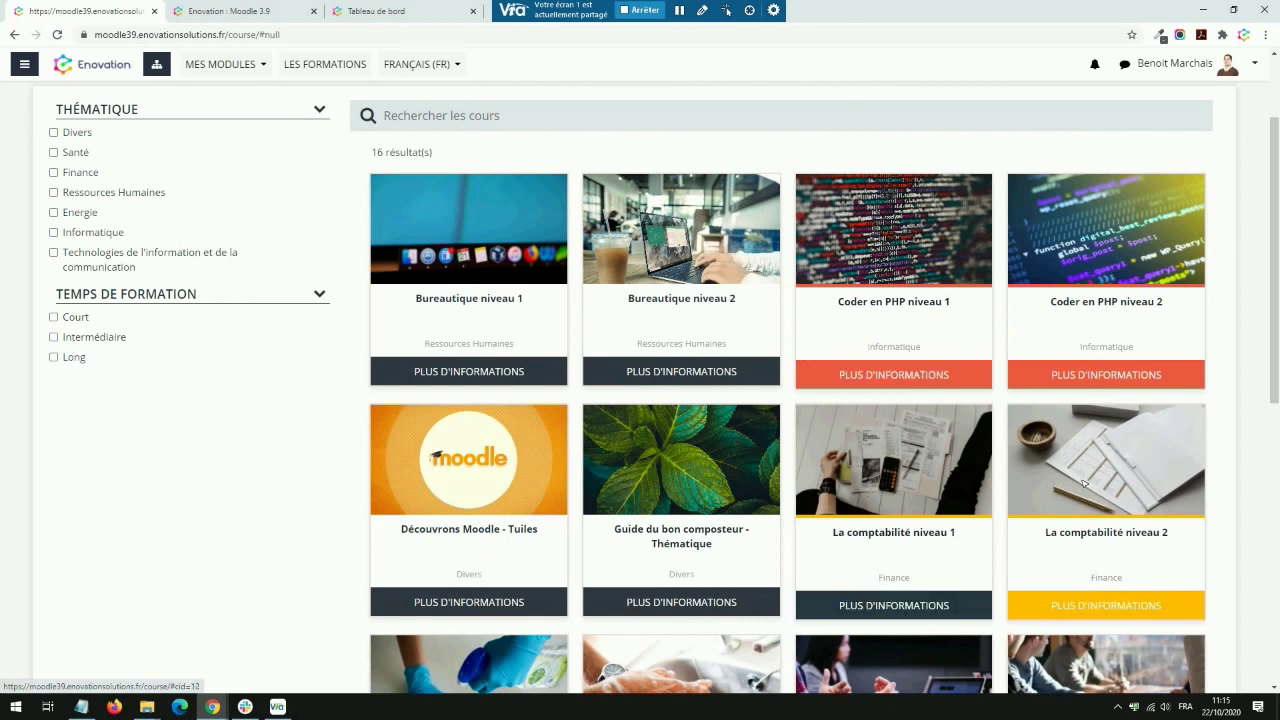
scroll(737, 481, up, 2)
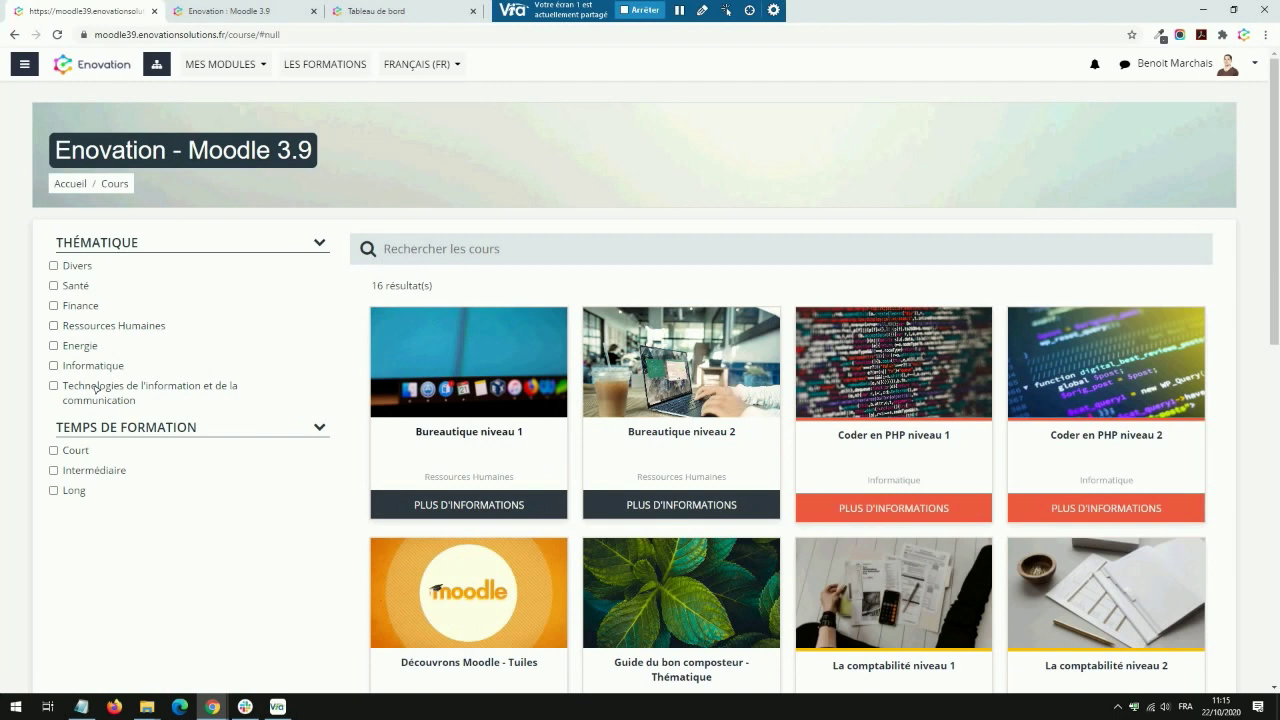
click(449, 506)
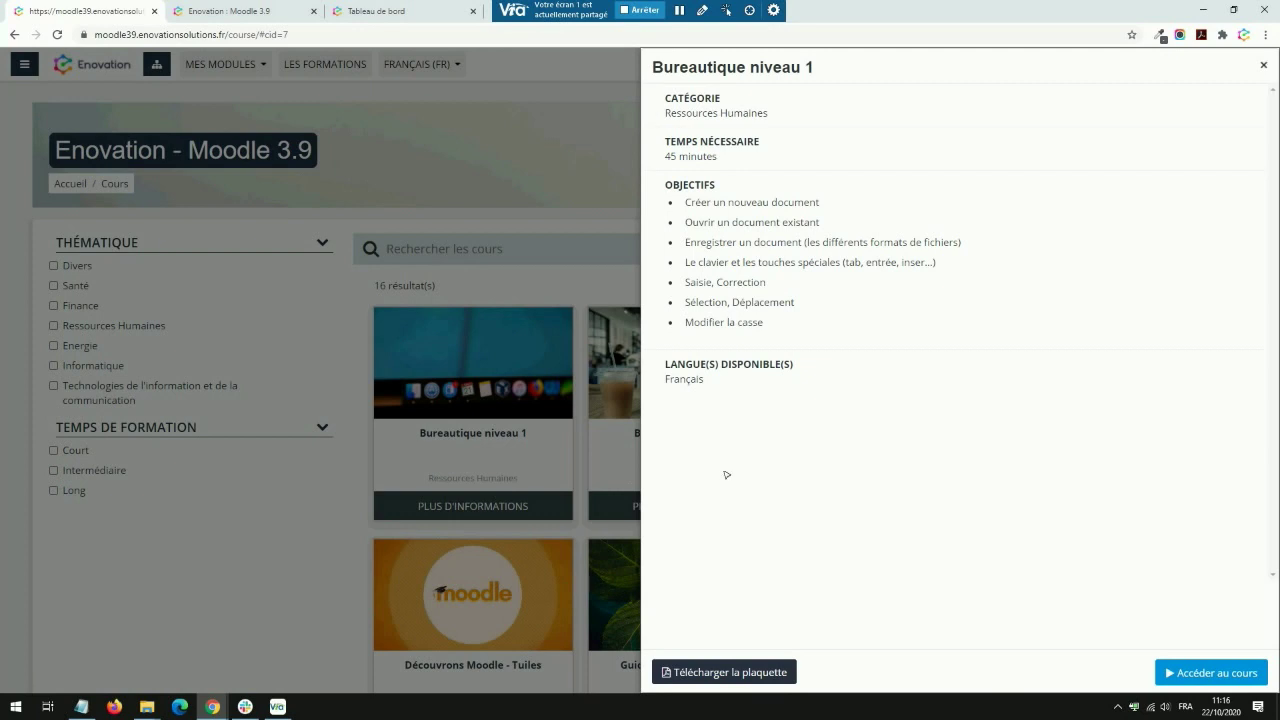
click(1263, 65)
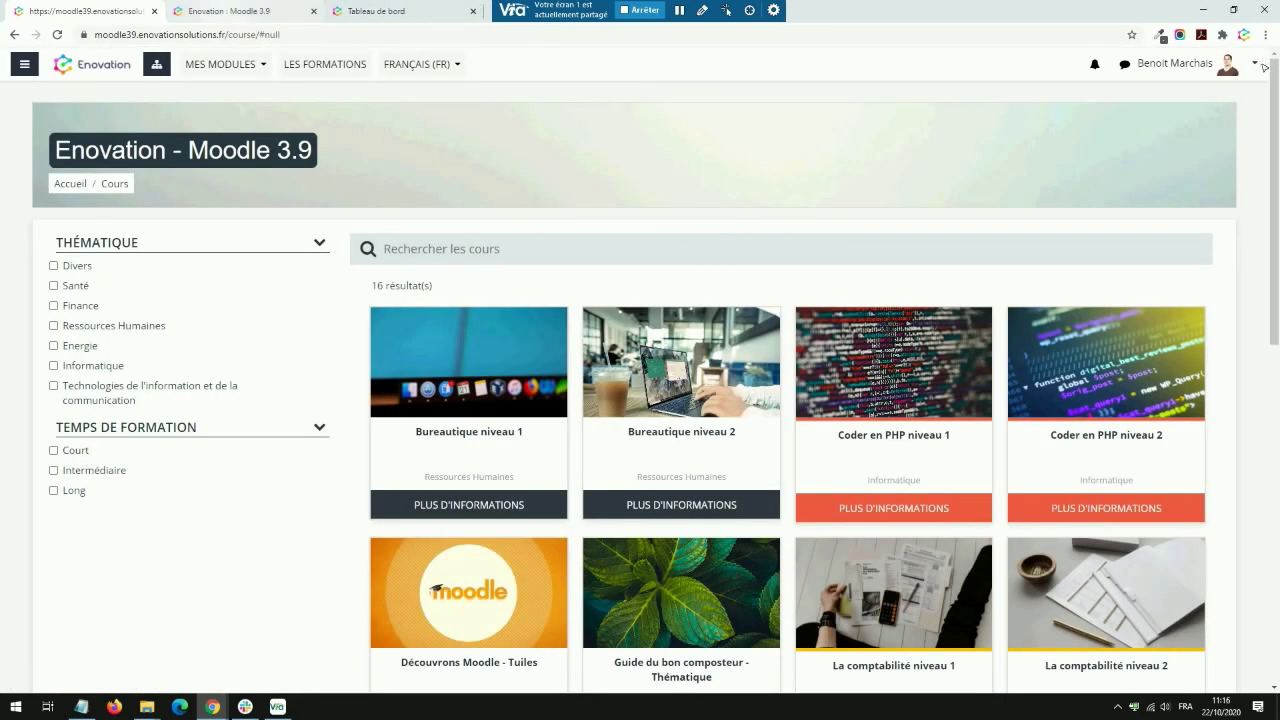
Reopen the "Les plugins Moodle" course, expand the "Le Multitenancy" section and collapse "Ergonomie / Engagement"
click(225, 64)
click(250, 155)
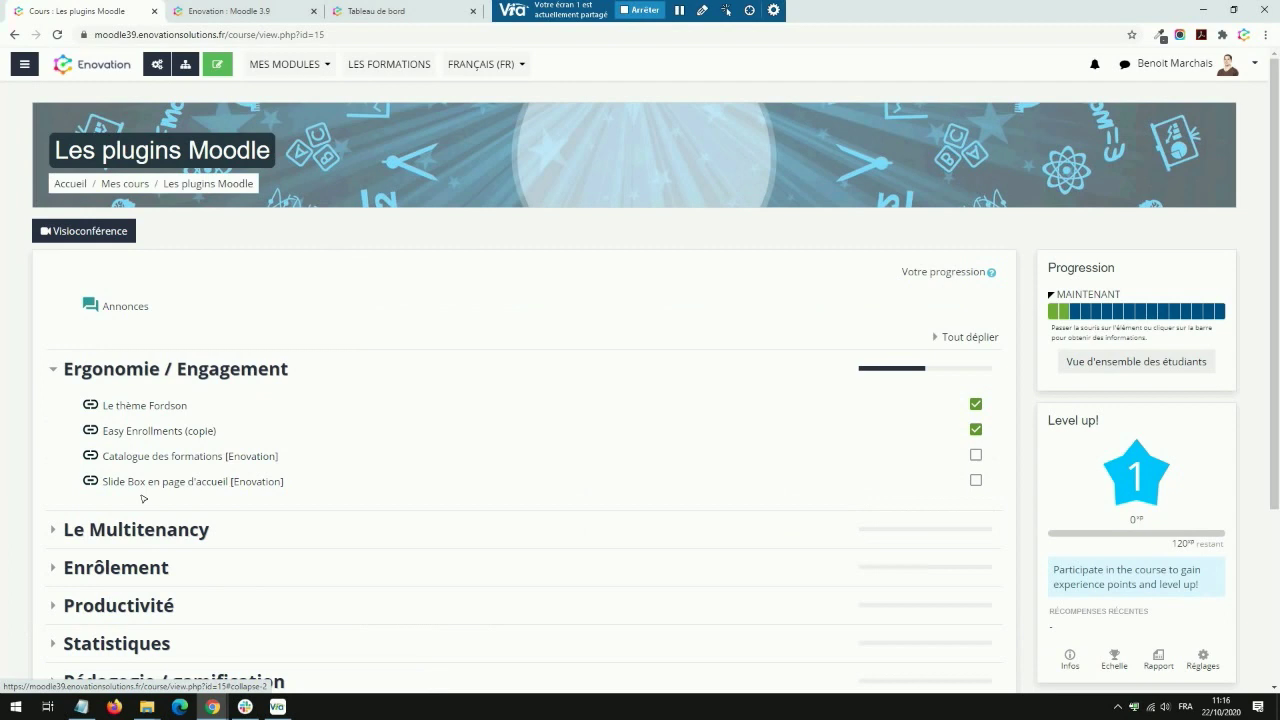
click(54, 529)
click(53, 369)
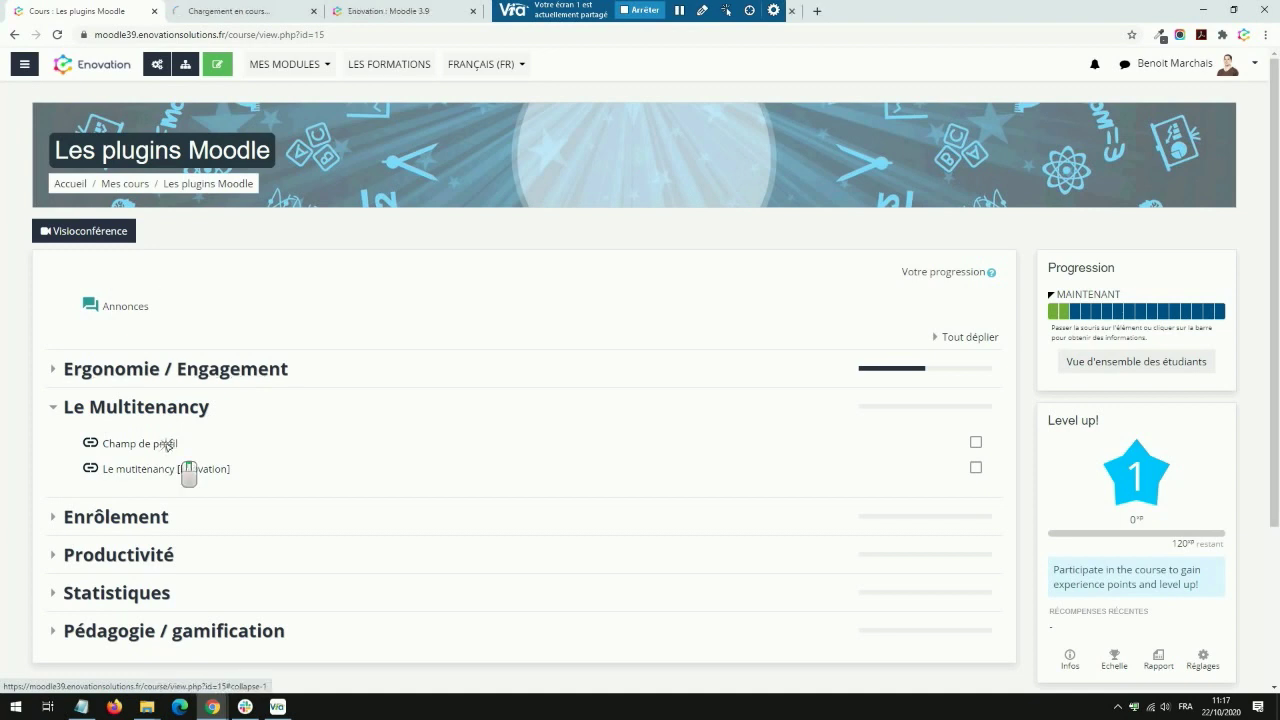
Open the "Champ de profil" resource in a separate tab and follow its link to the site's profile fields
middle_click(170, 445)
click(255, 11)
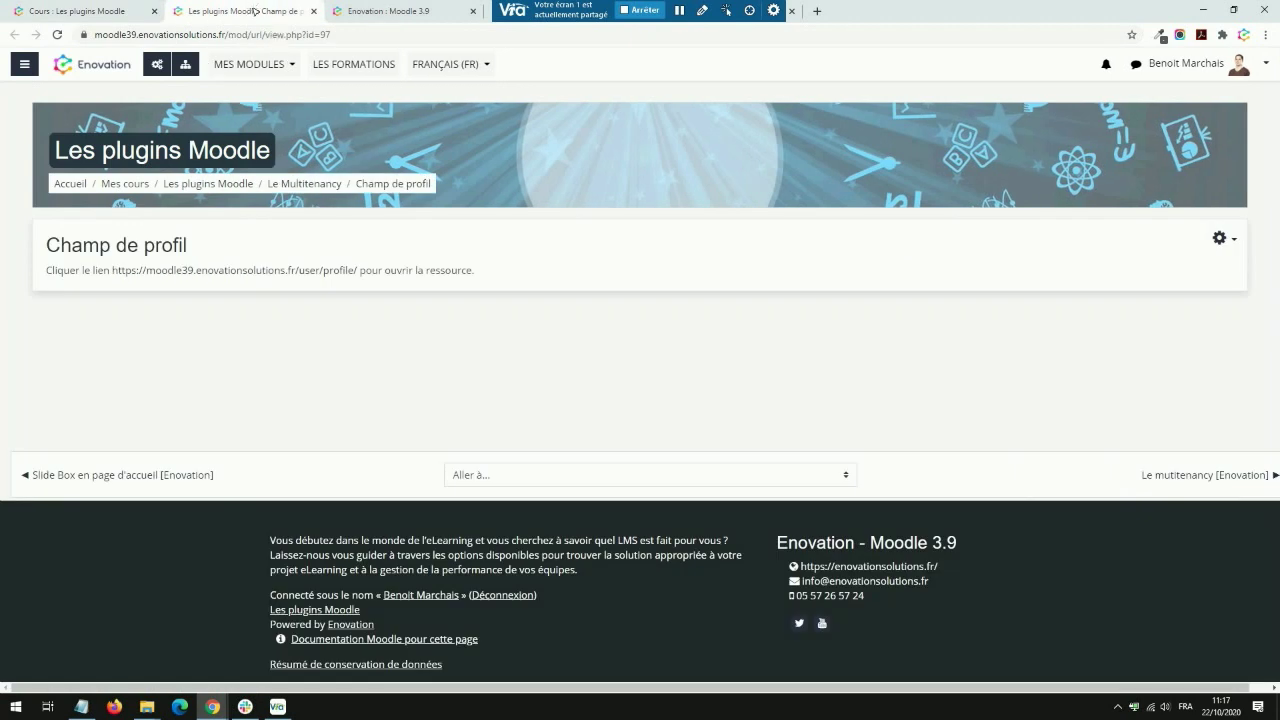
click(250, 270)
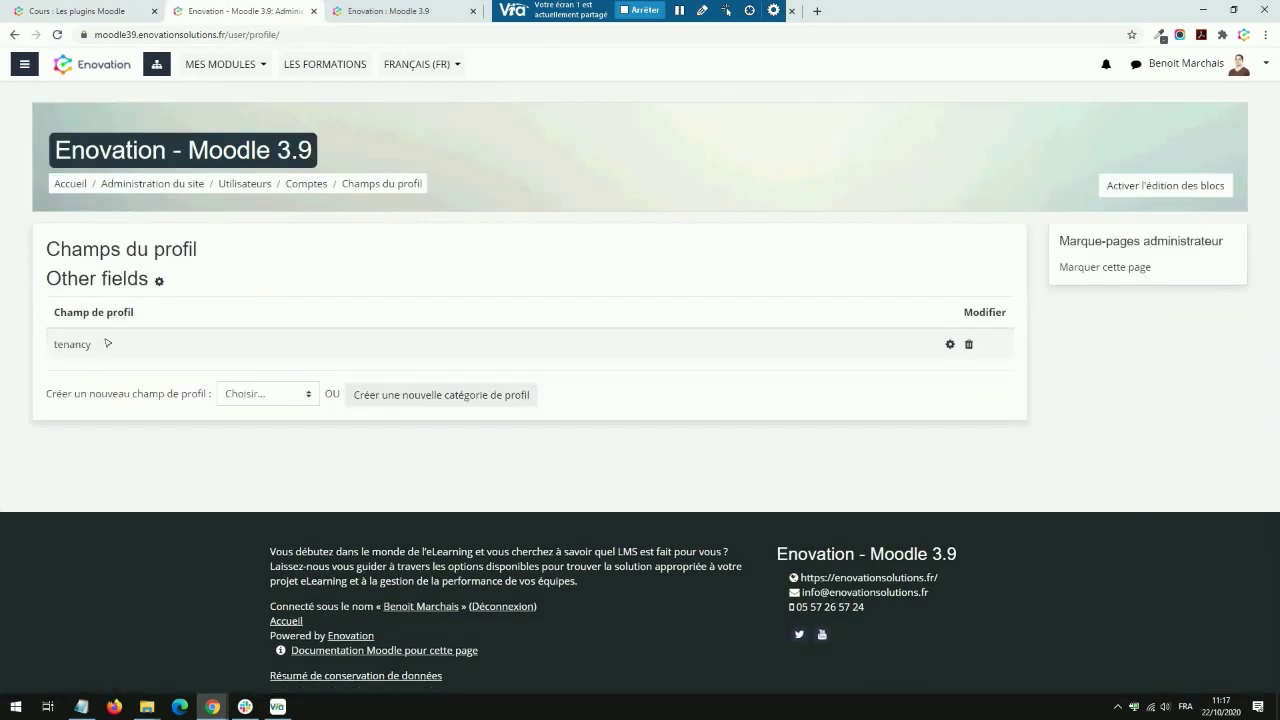
Review the field types offered for a new profile field, ending on "Saisie de texte", and close the profile fields page
click(280, 393)
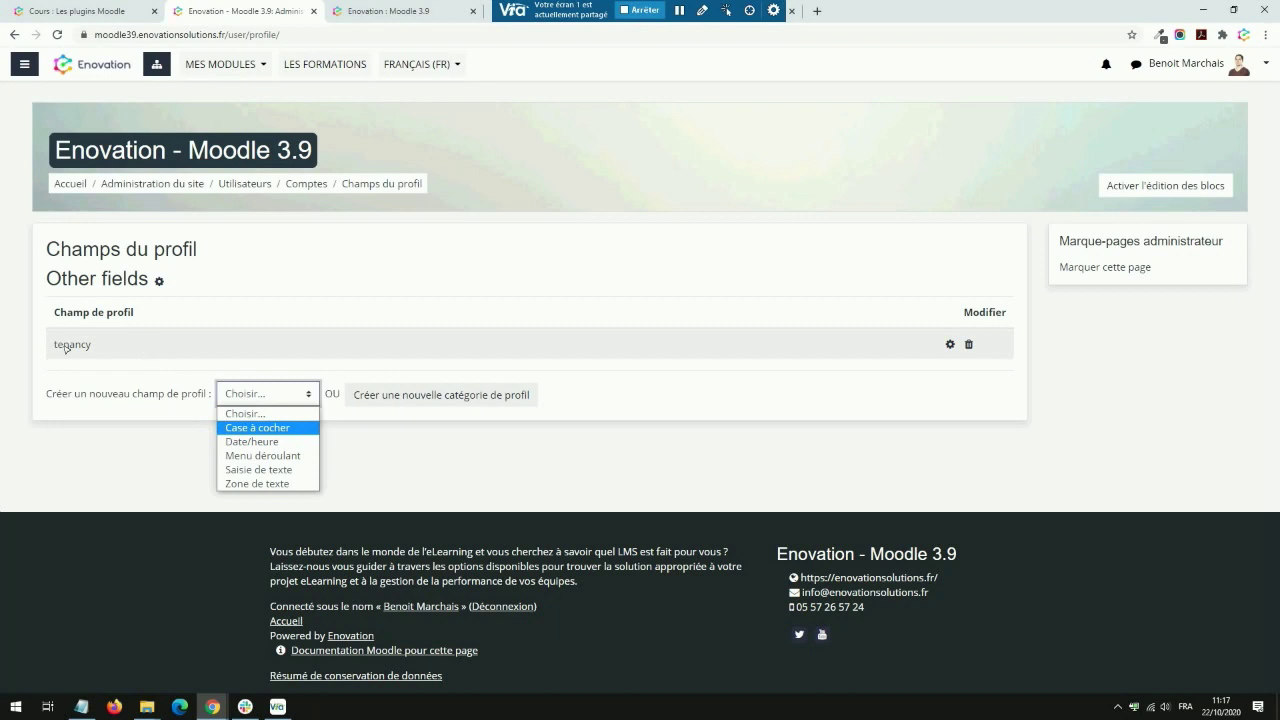
key(Down)
key(Down)
key(Down)
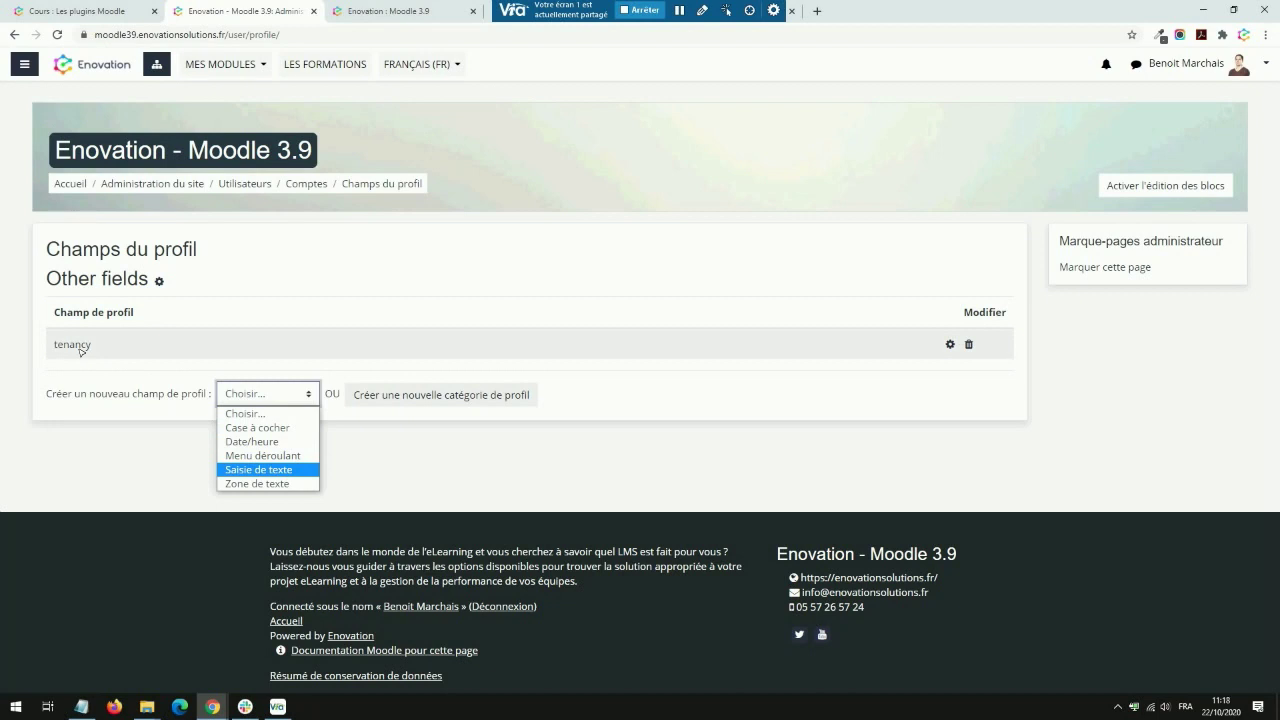
click(313, 12)
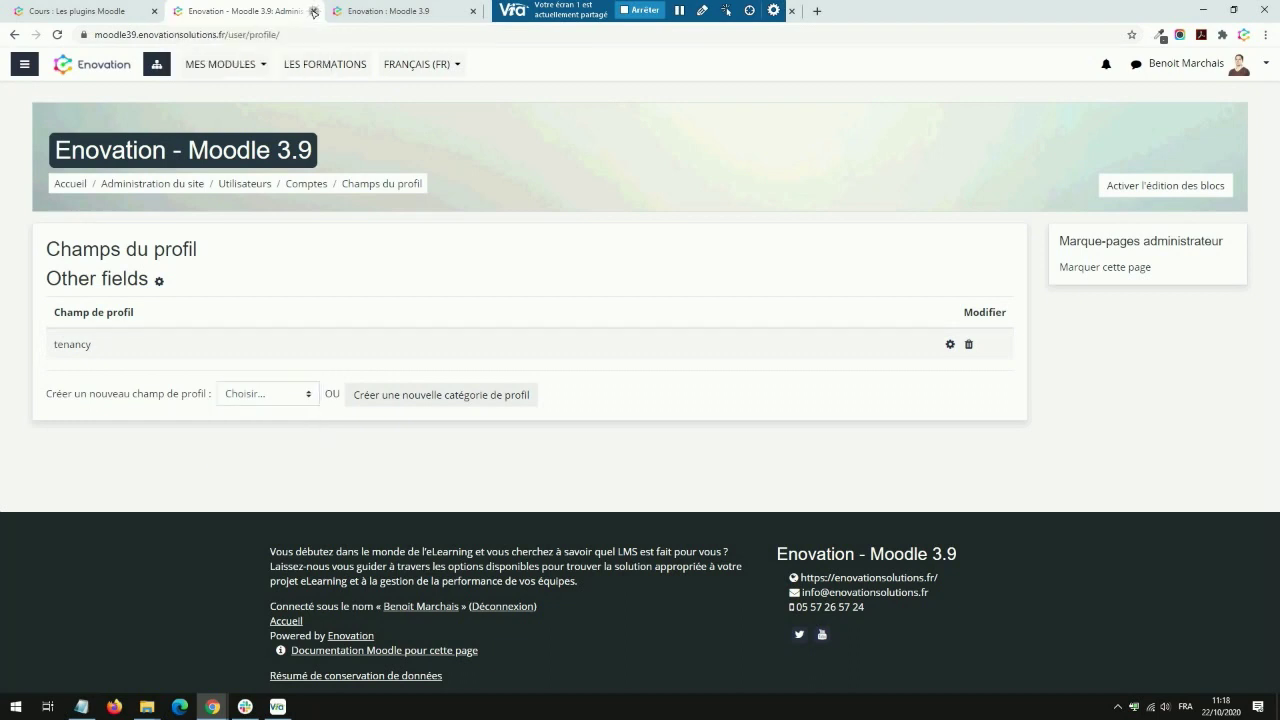
click(313, 12)
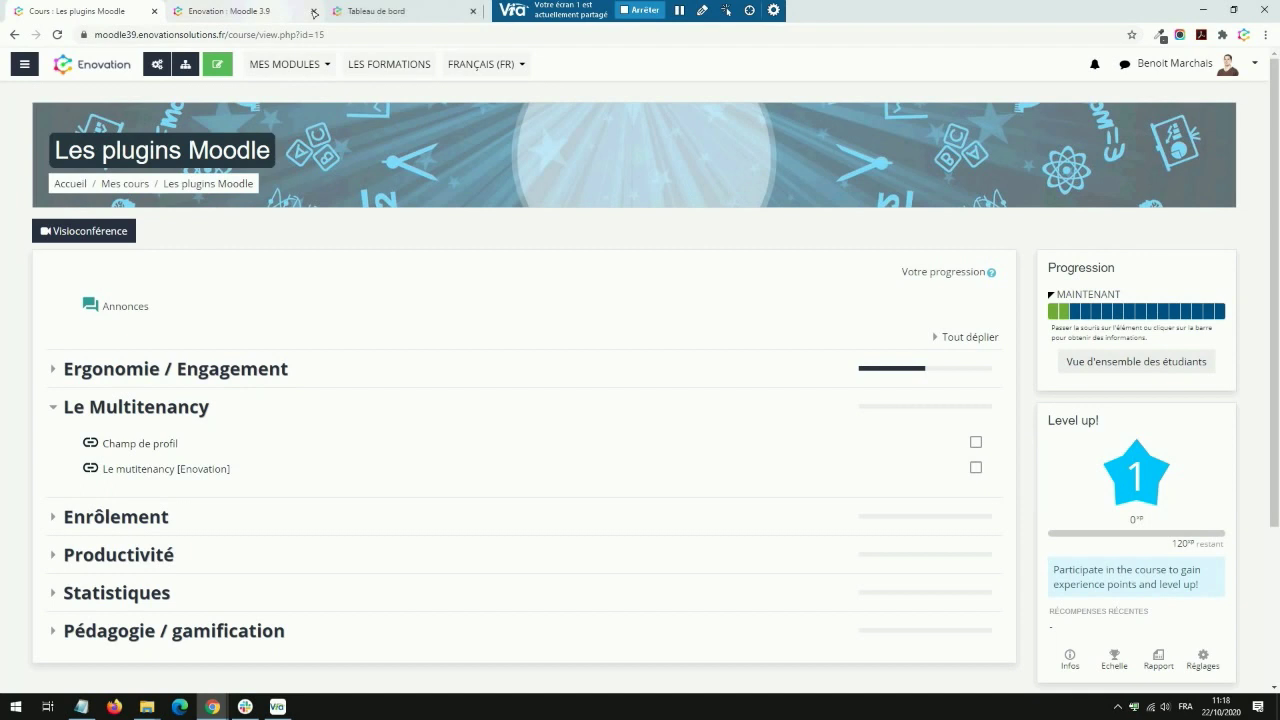
Open the "Le mutitenancy [Enovation]" settings, go to the tenant manager and inspect client2's defined-categories setting
click(152, 468)
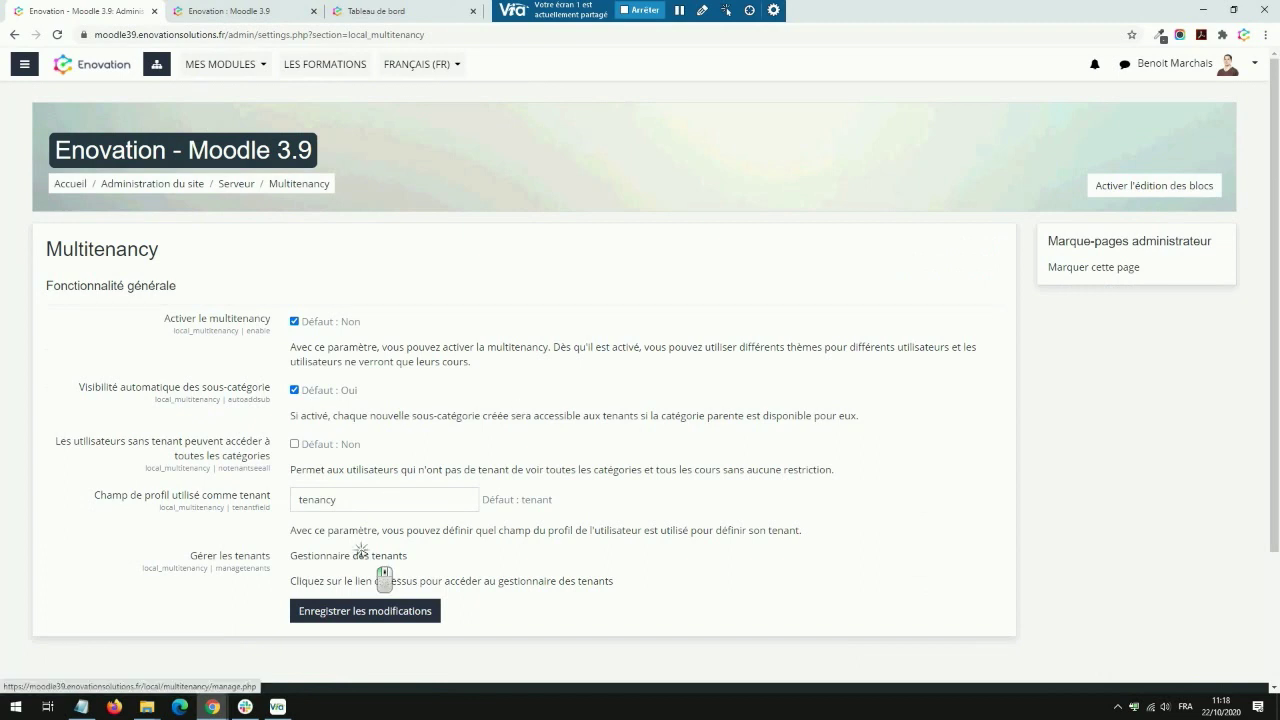
click(366, 556)
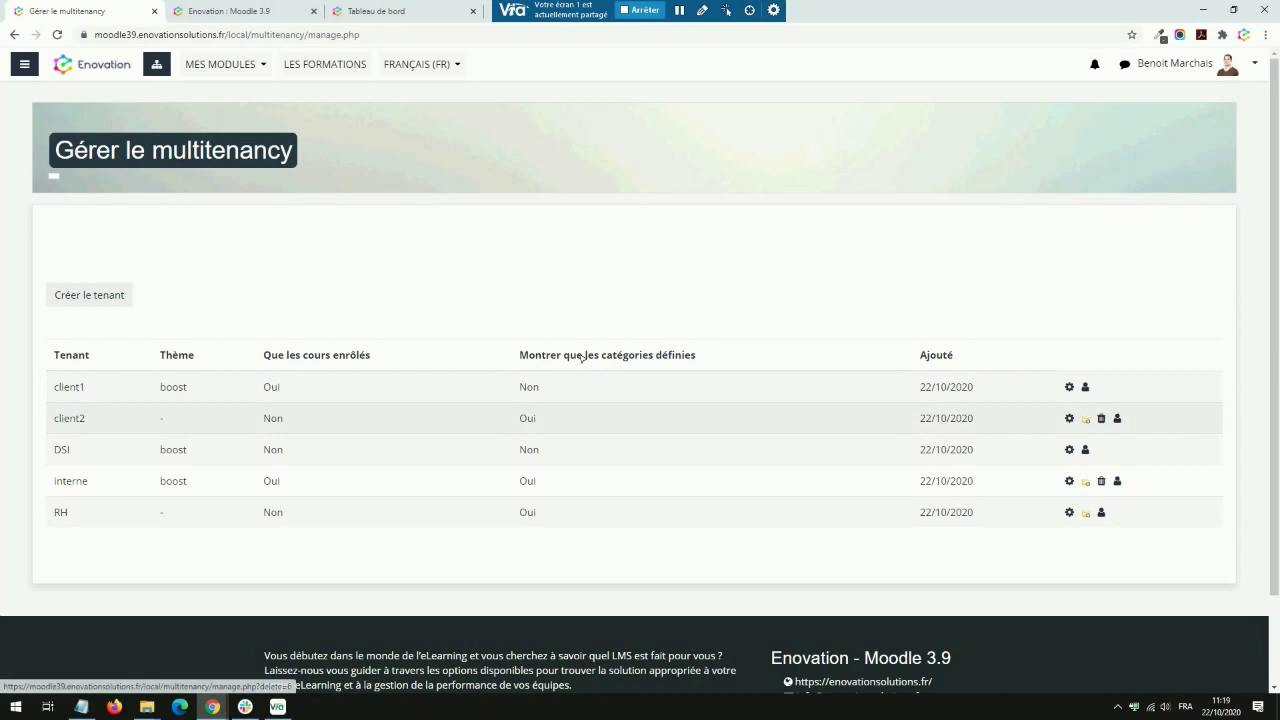
double_click(527, 418)
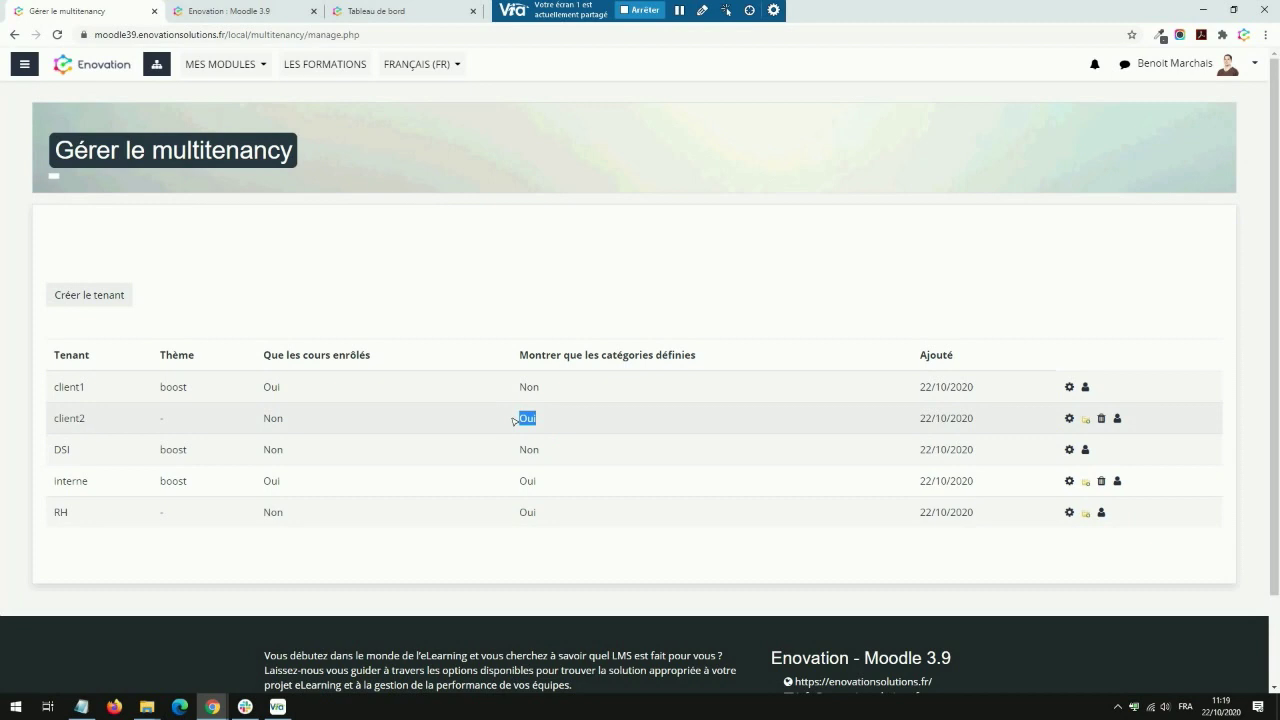
Mark Santé, Finance and Ressources Humaines as the categories visible to the client2 tenant
click(1085, 419)
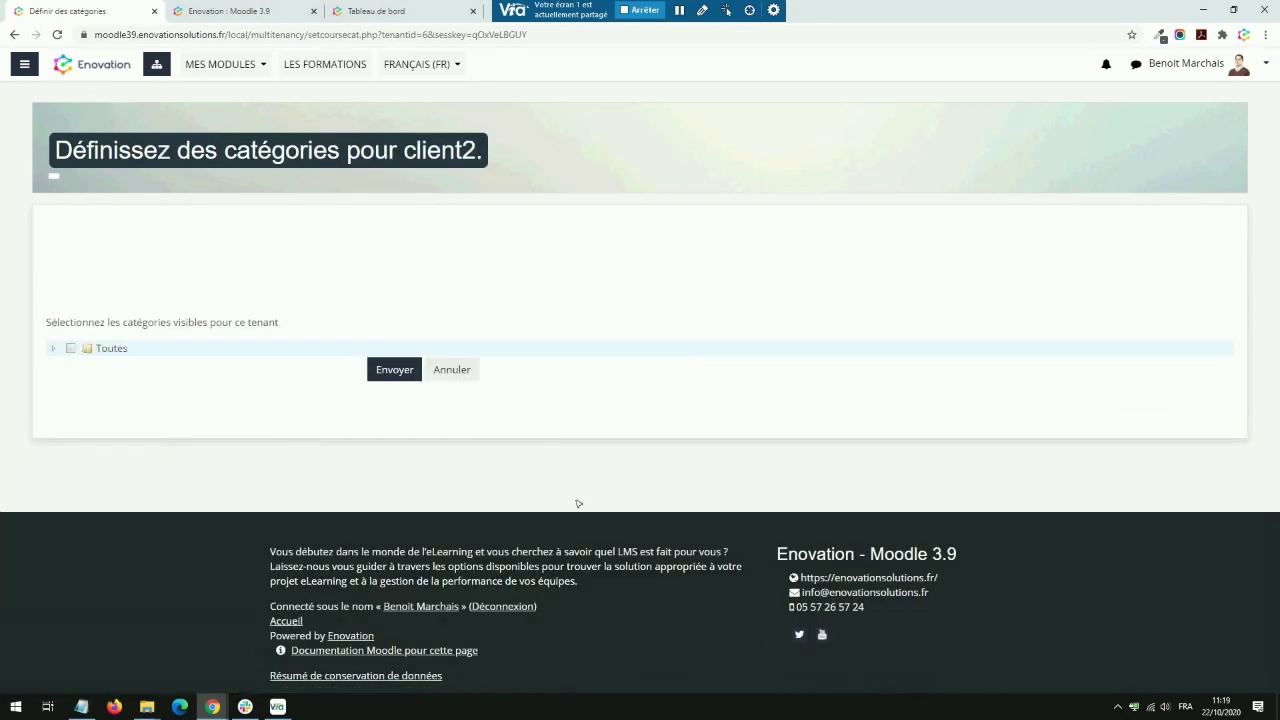
click(52, 348)
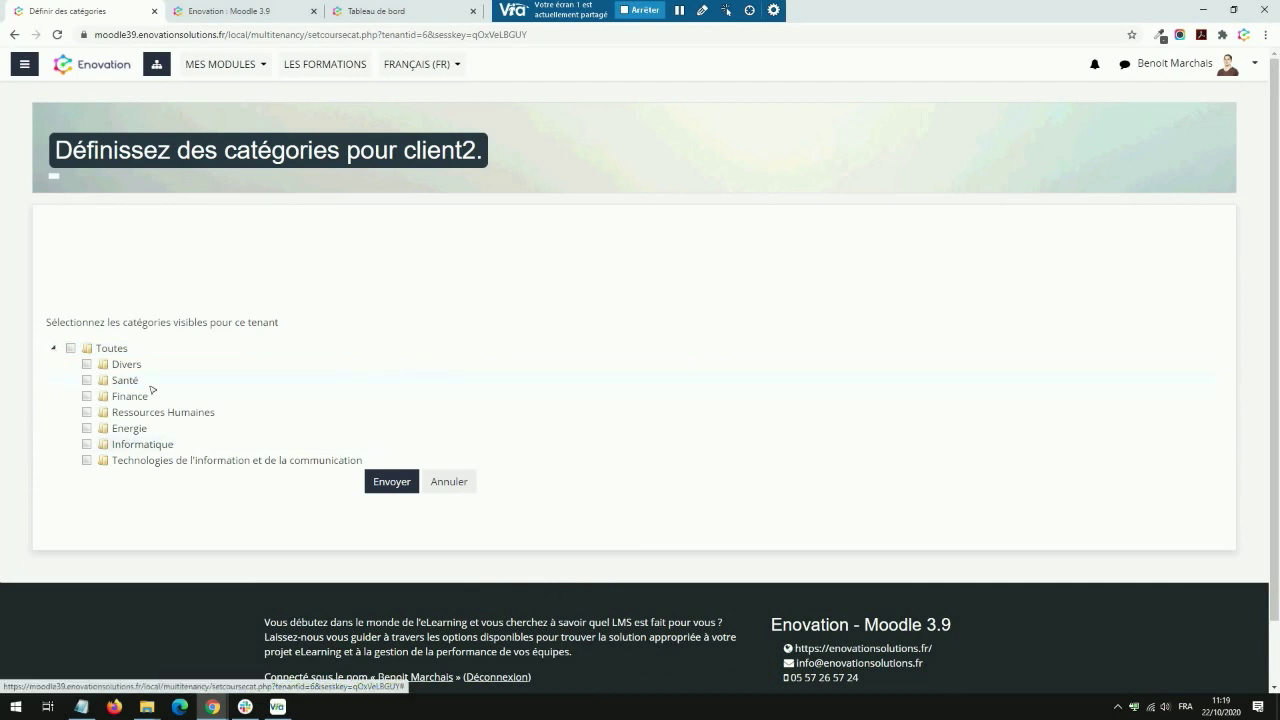
click(86, 380)
click(86, 396)
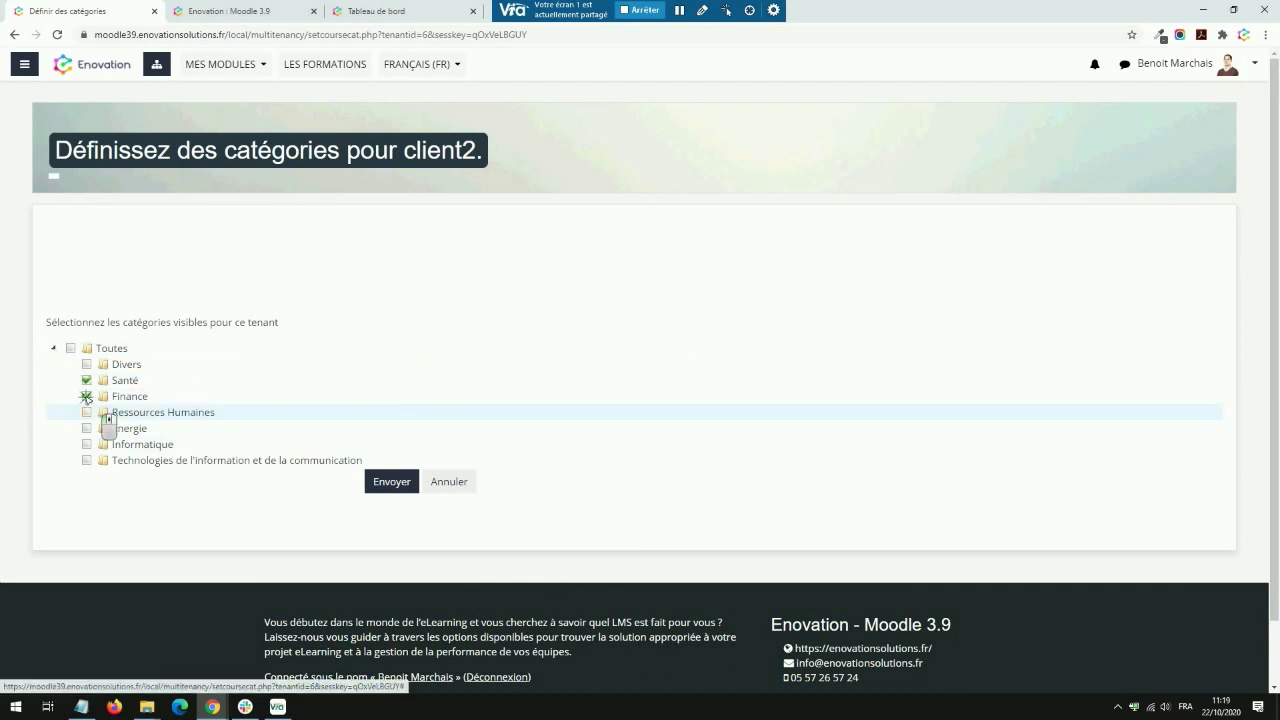
click(86, 412)
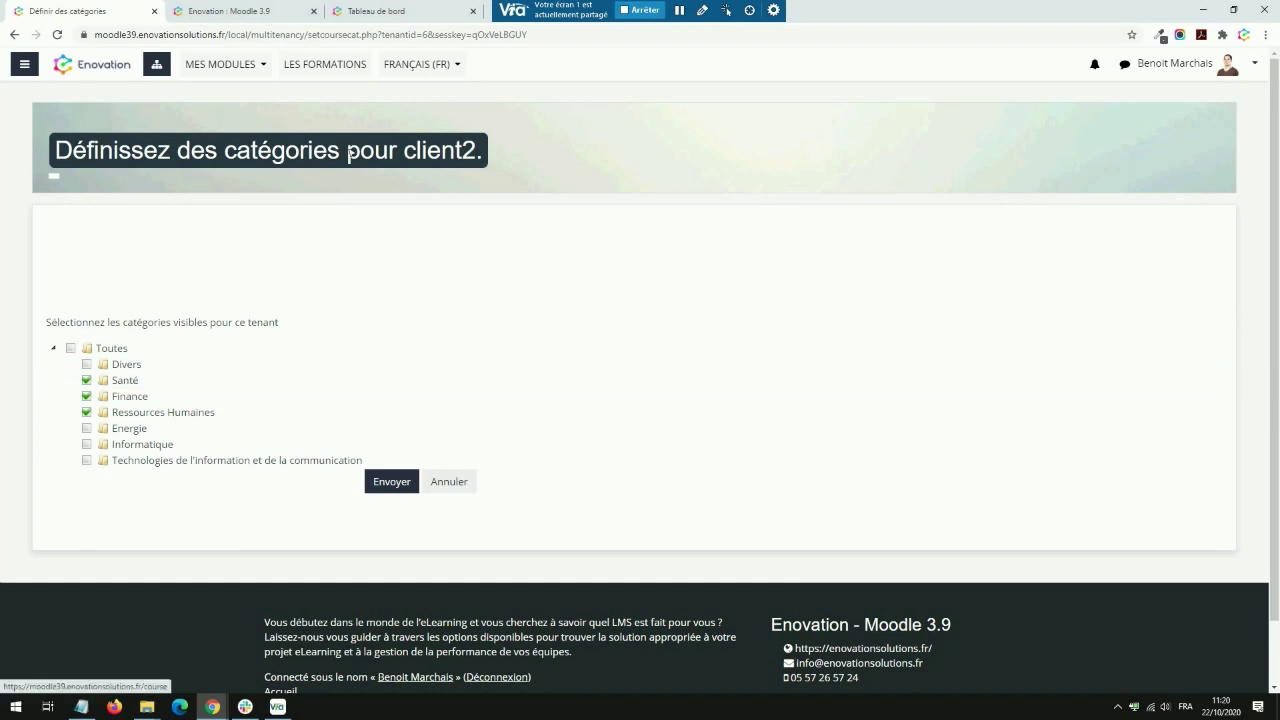
Look at the "Les formations" catalogue, return to the tenant list and open client2's managers page
click(327, 66)
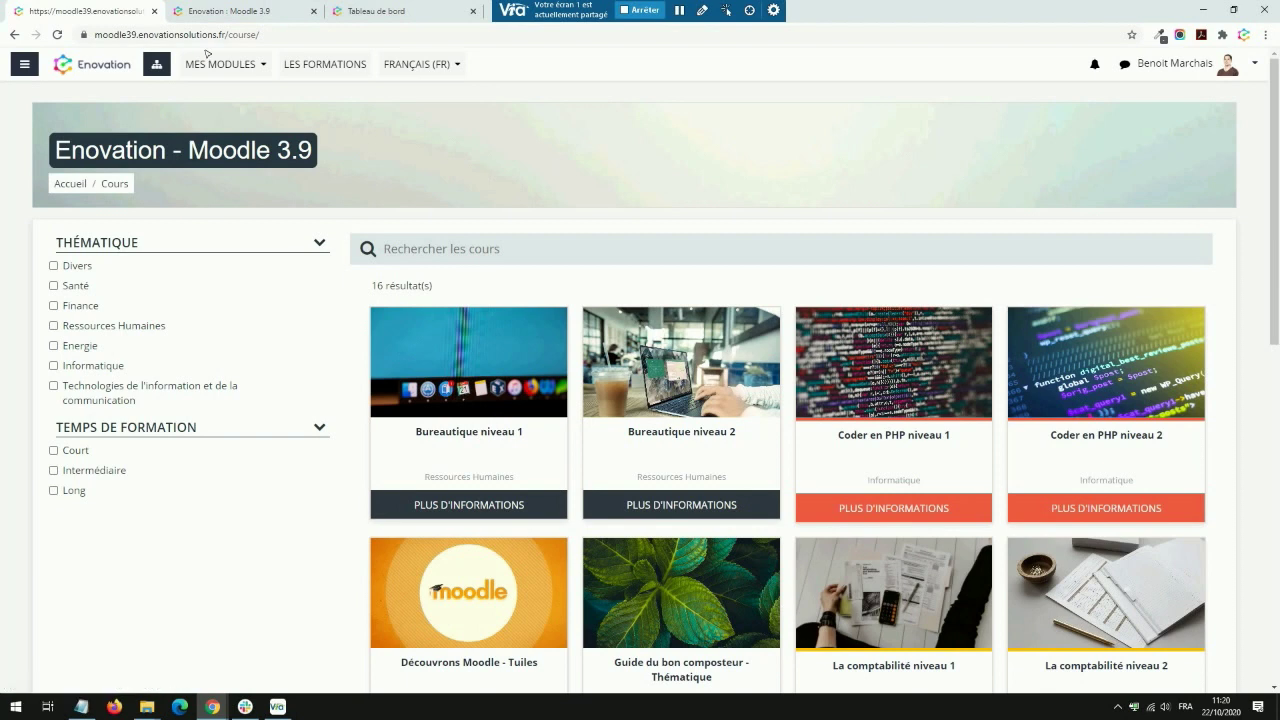
click(14, 34)
click(14, 34)
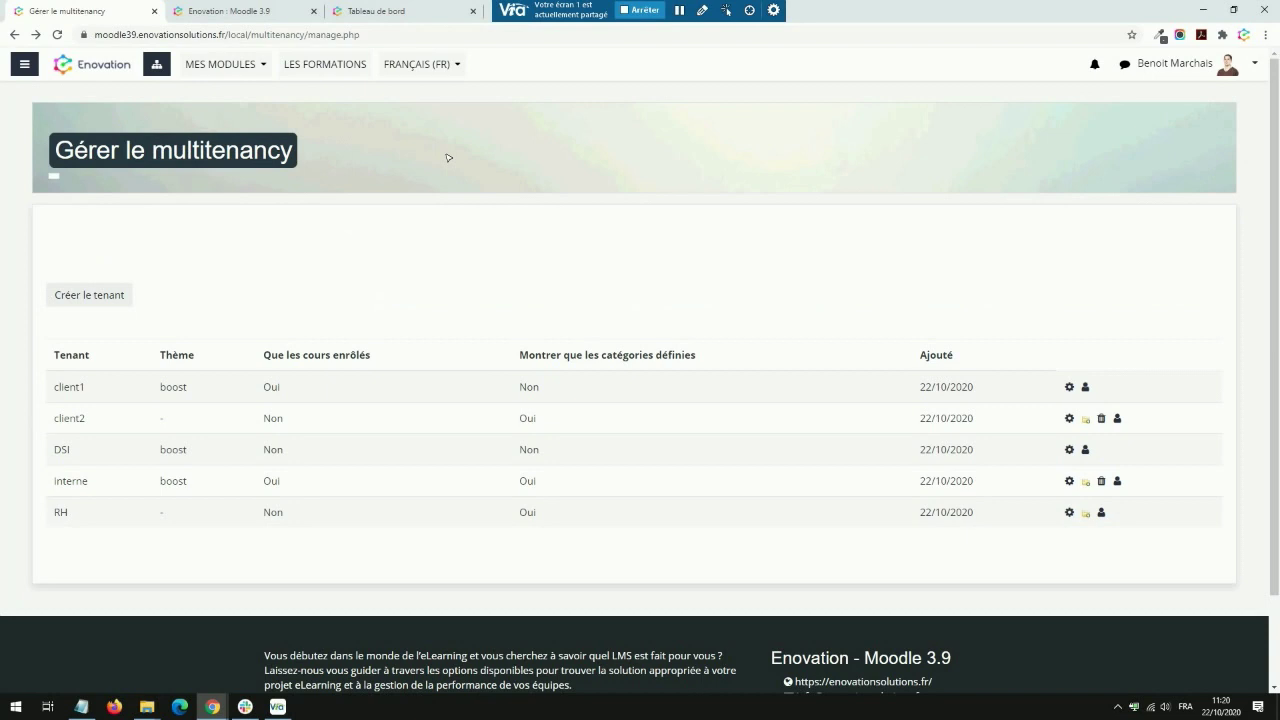
click(1118, 419)
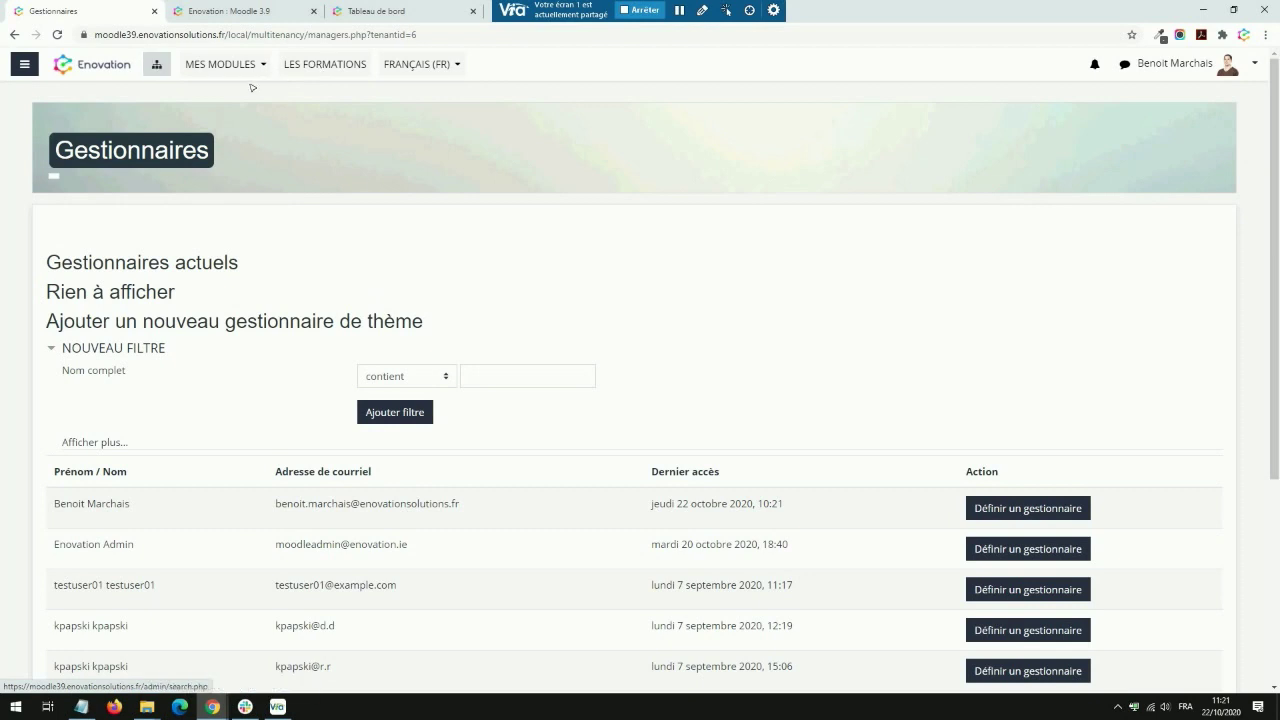
Return to the "Les plugins Moodle" course and show the resources in its "Enrôlement" and "Le Multitenancy" sections
click(252, 66)
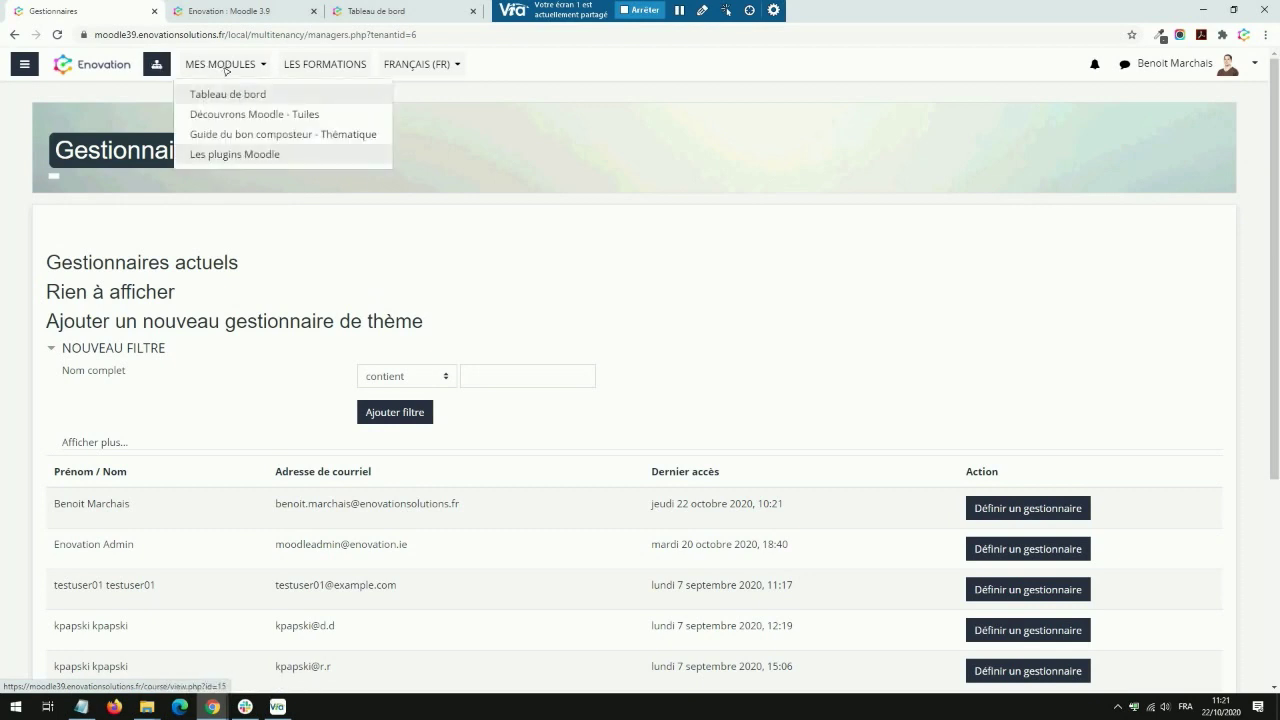
click(257, 153)
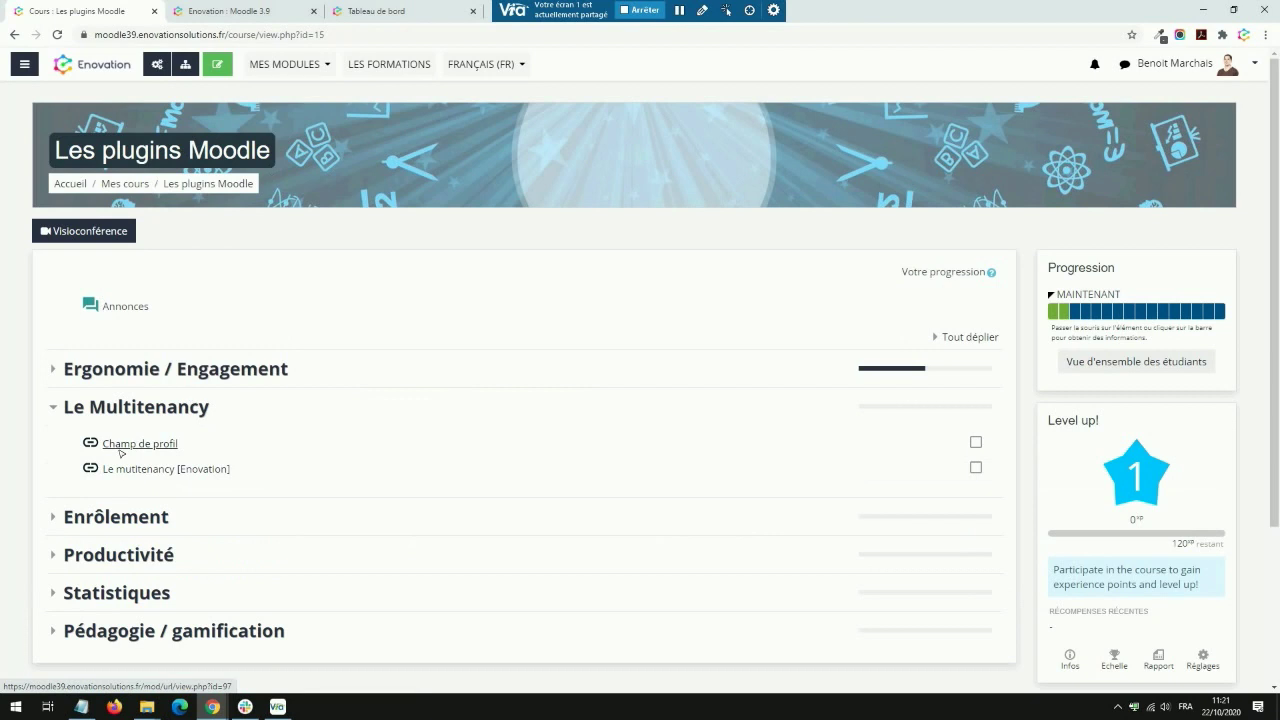
click(57, 407)
click(54, 444)
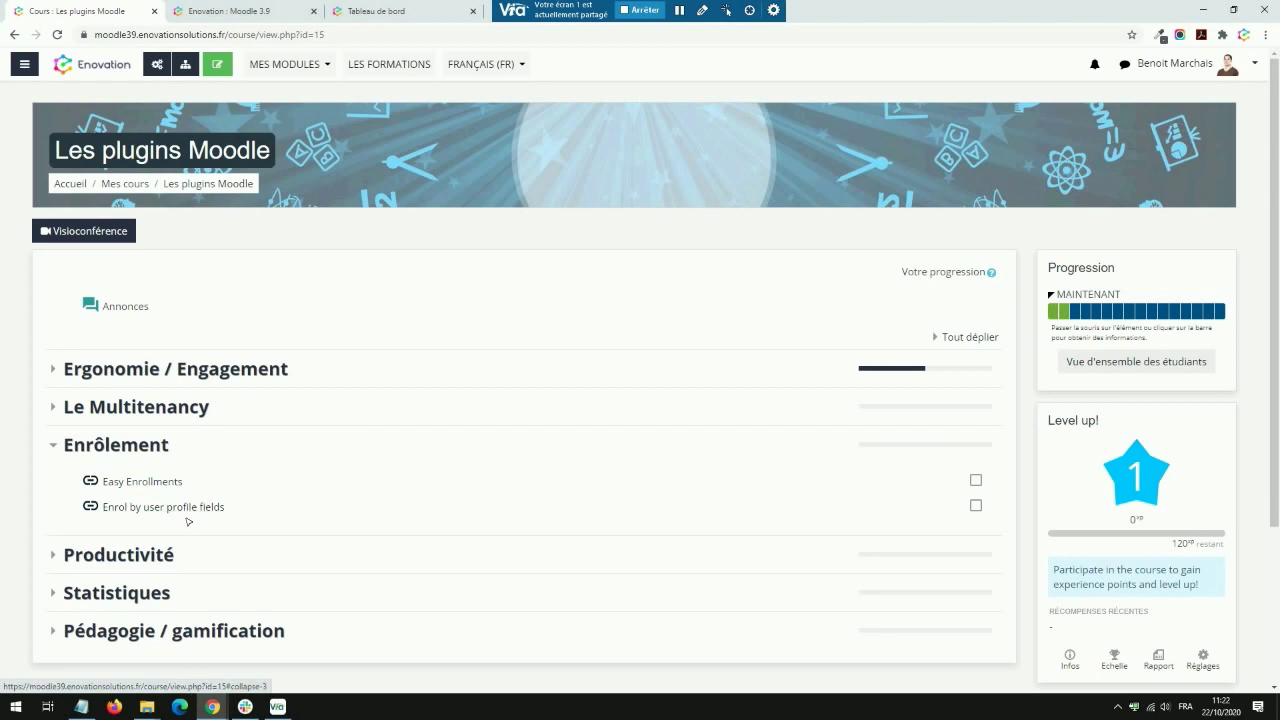
click(55, 407)
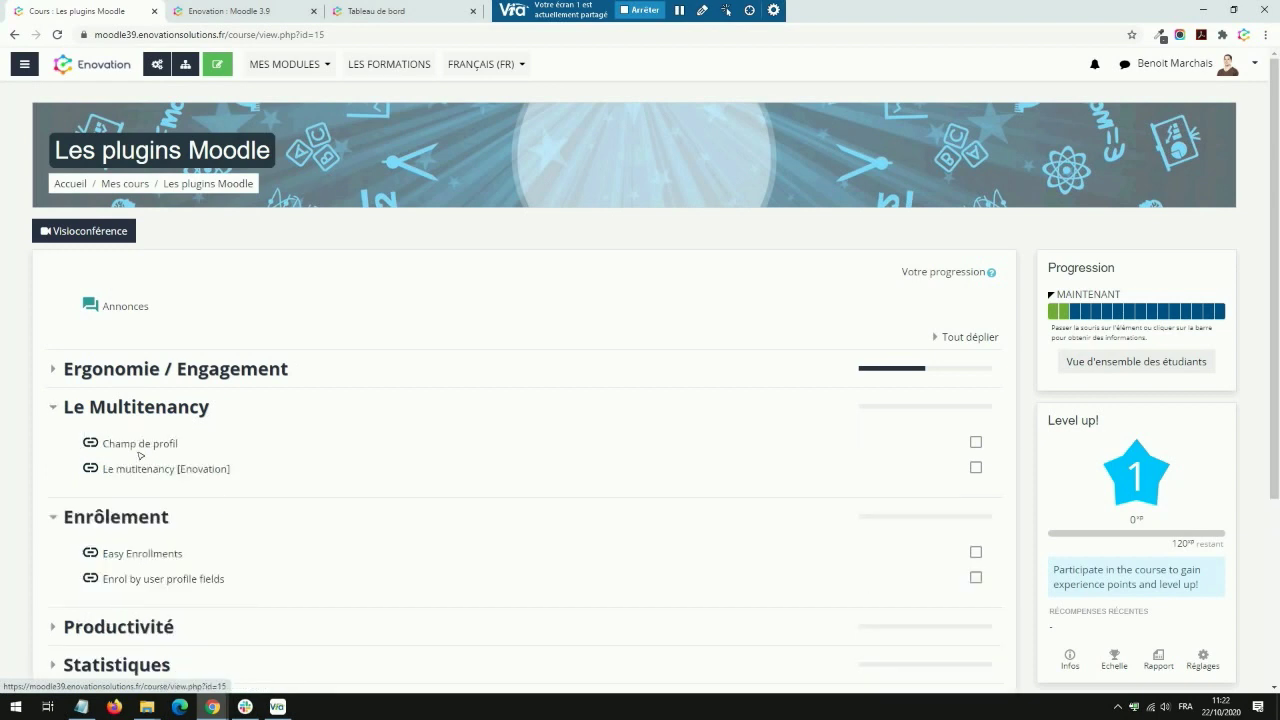
Switch to the "Enovation : Moodle 3.9" site and open the user profile fields page in its site administration
click(250, 10)
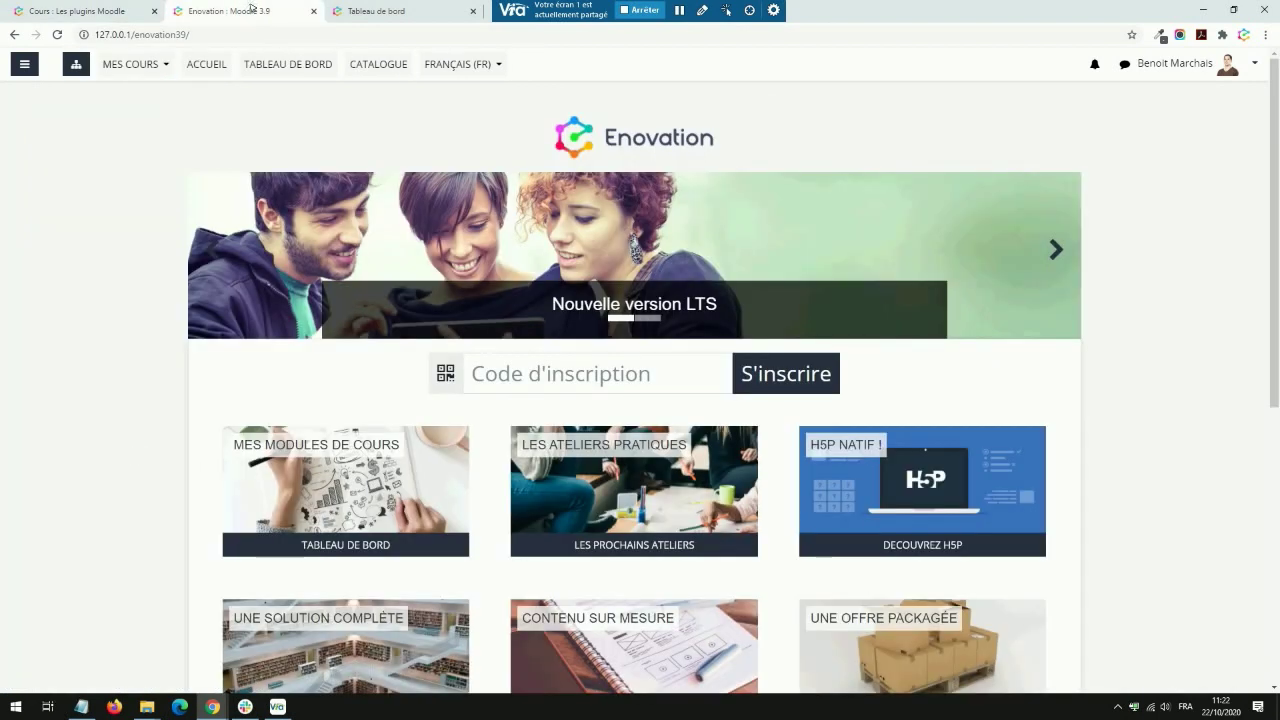
click(75, 64)
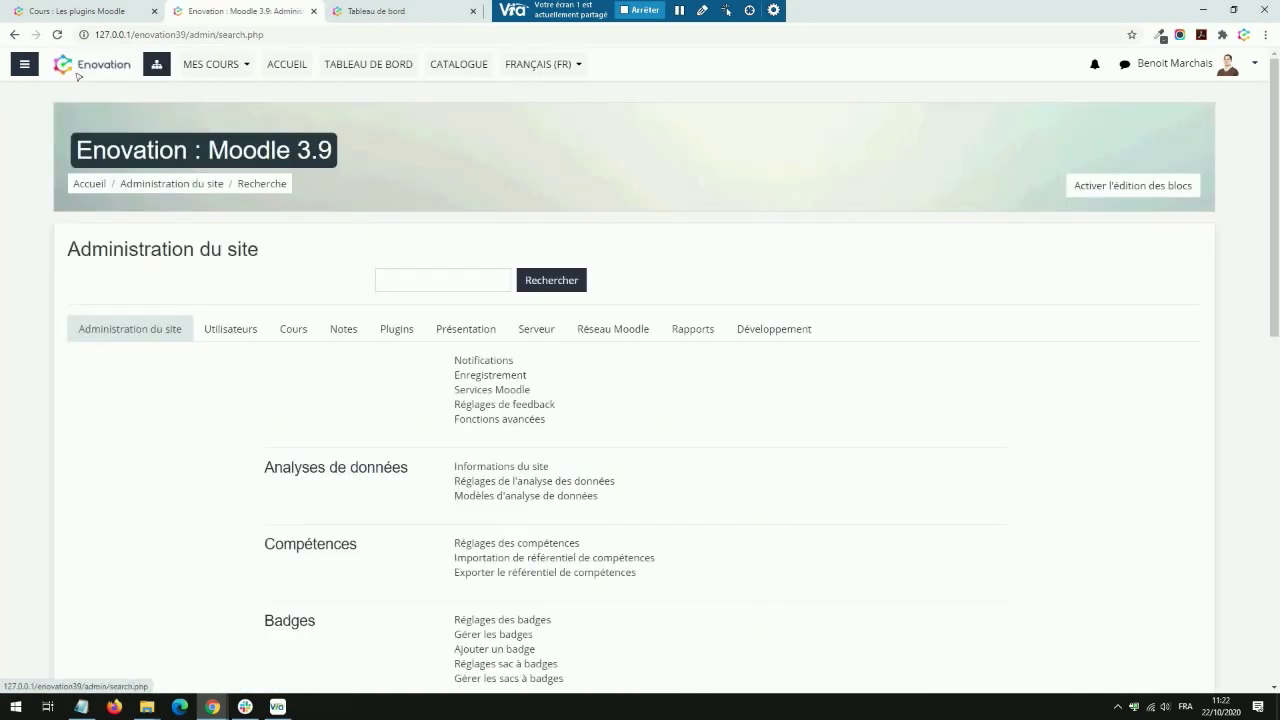
click(232, 329)
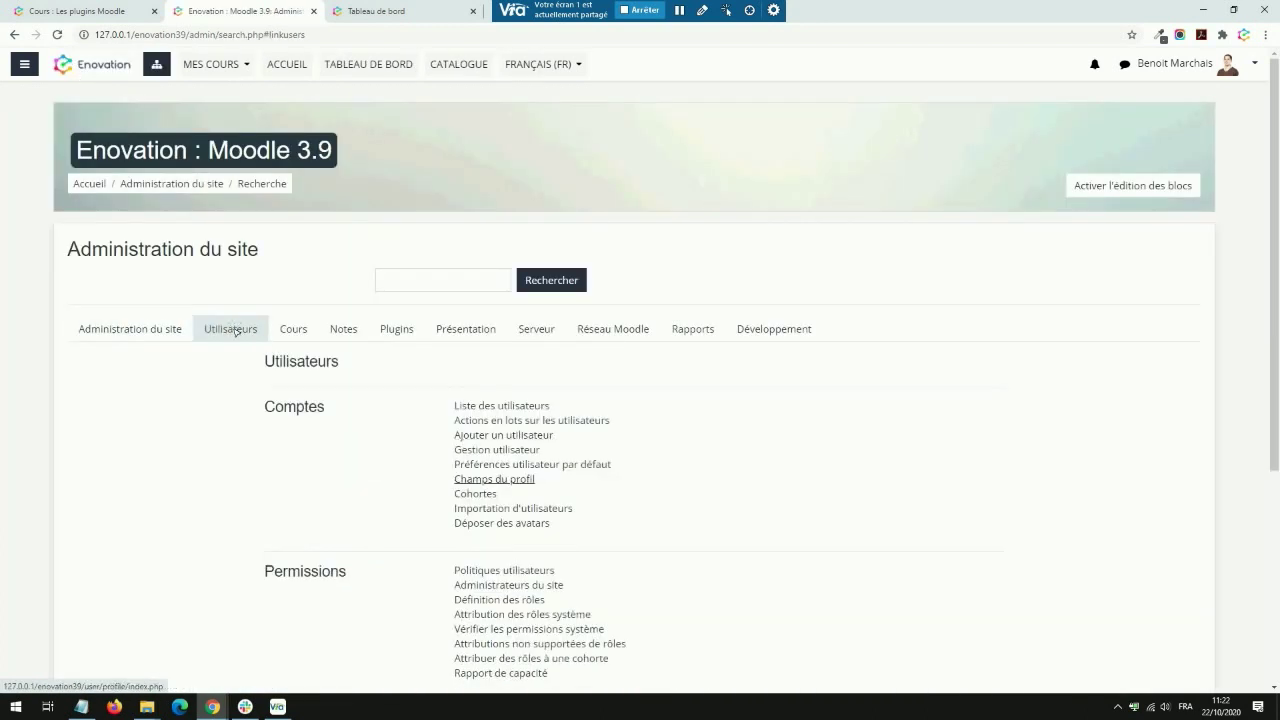
click(492, 479)
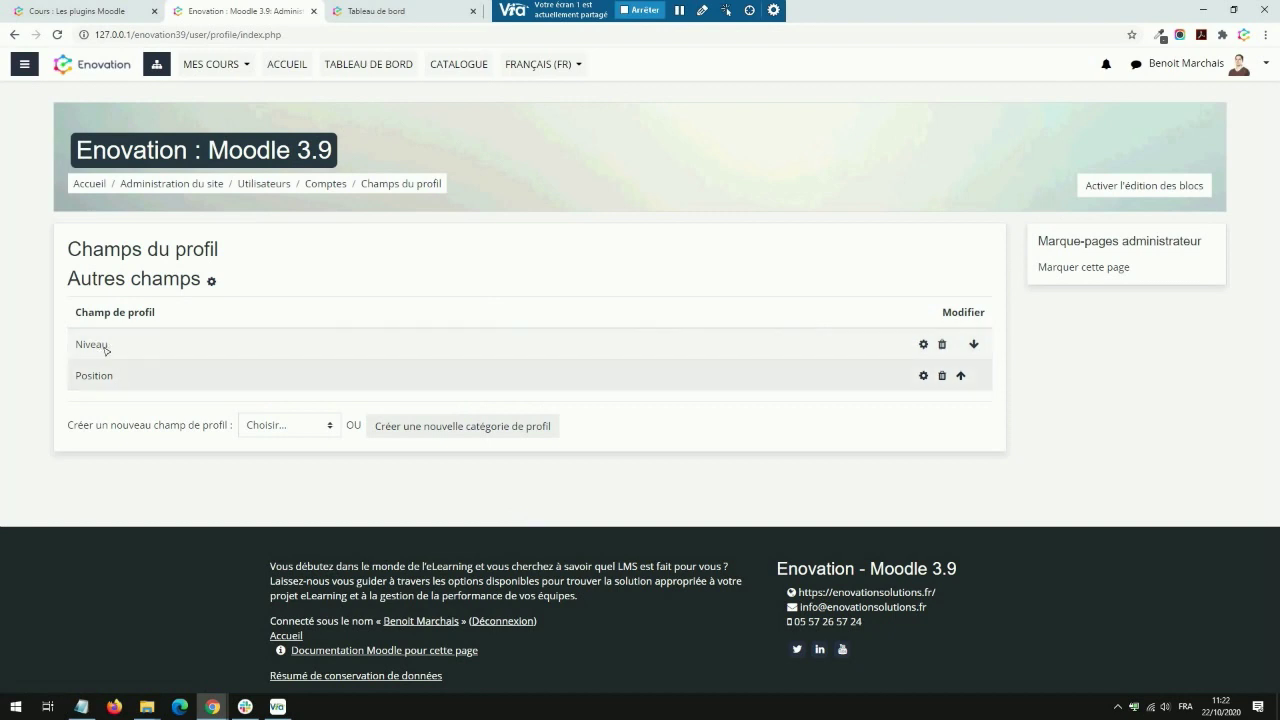
Inspect the settings and menu options of the "Niveau" and "Position" profile fields
click(923, 345)
scroll(923, 349, down, 4)
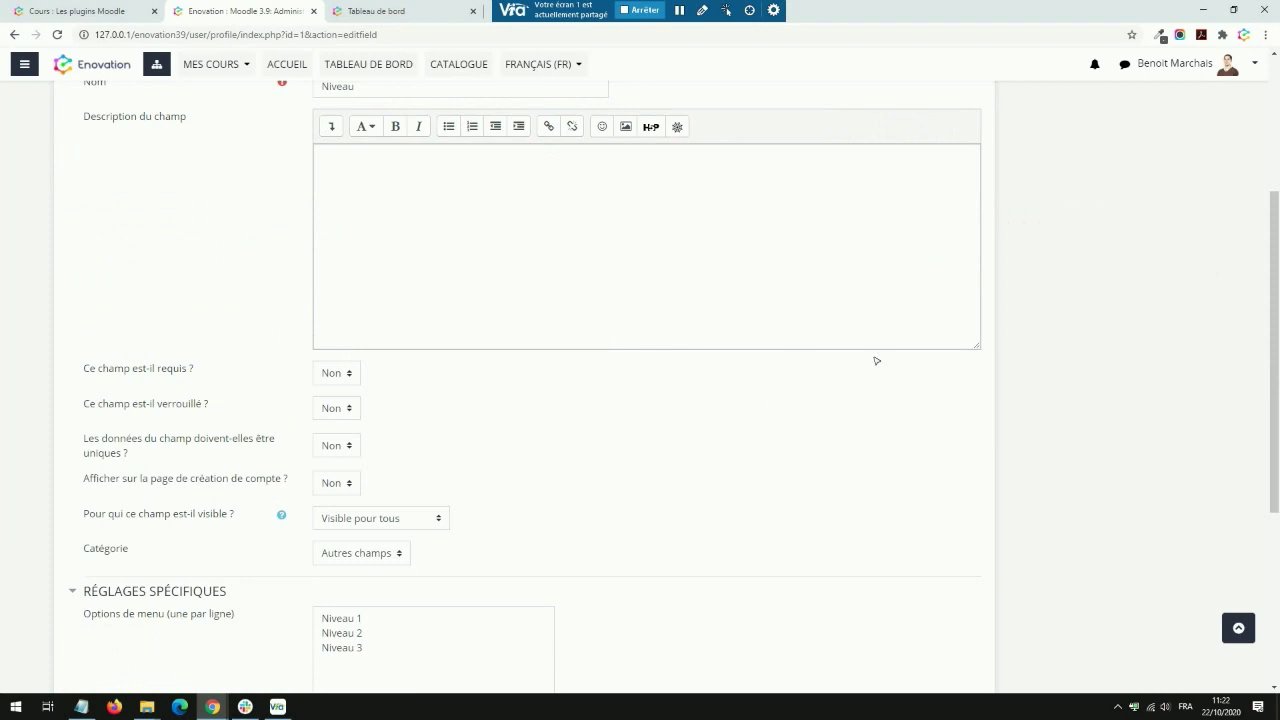
key(Tab)
key(Tab)
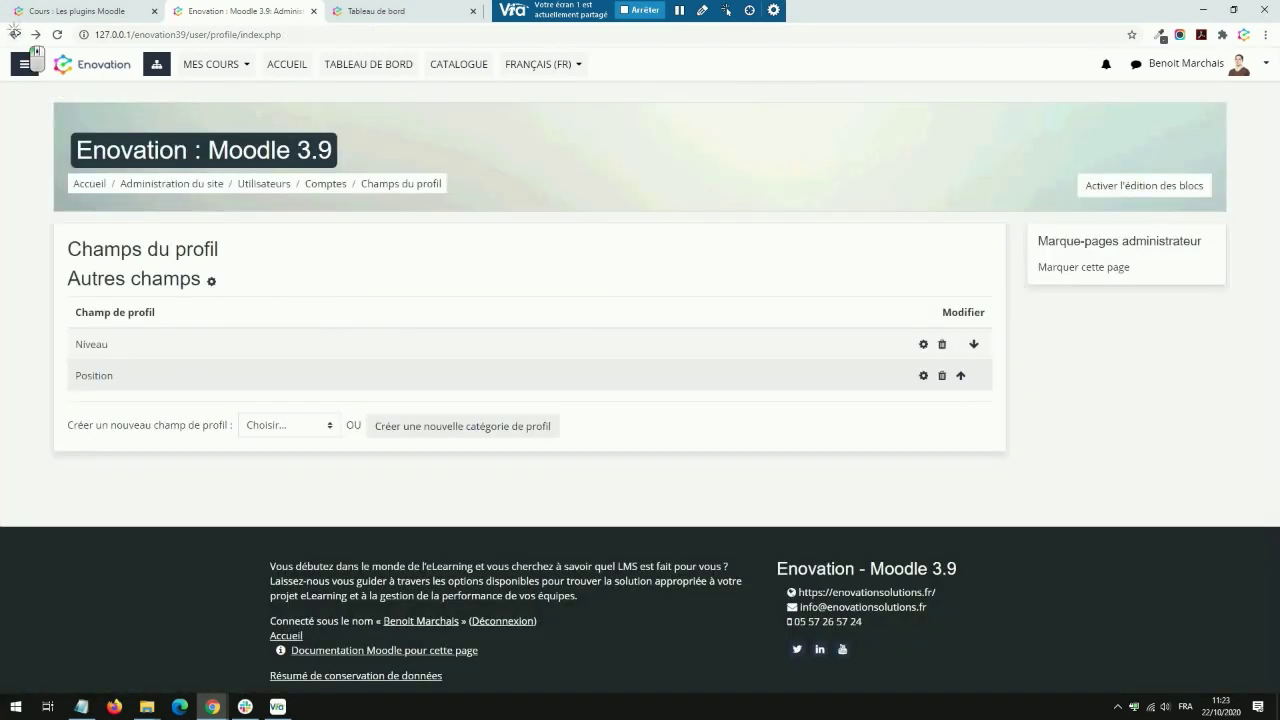
click(923, 375)
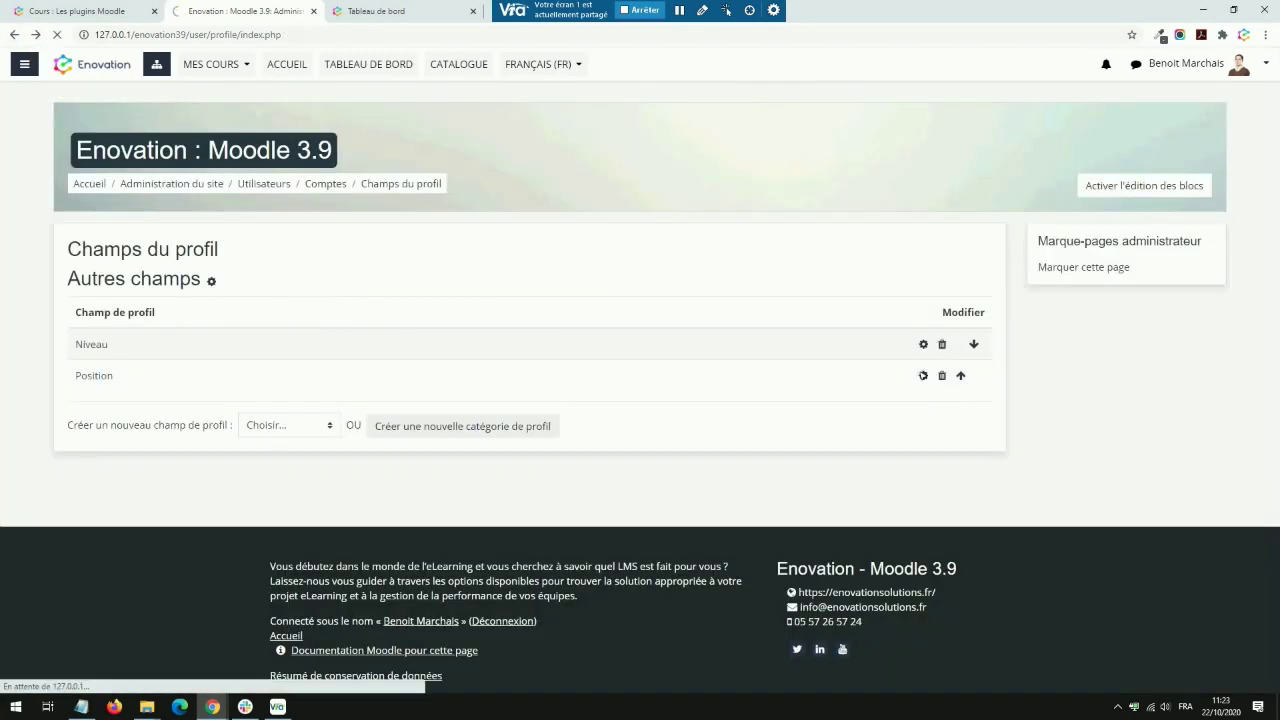
scroll(390, 450, down, 5)
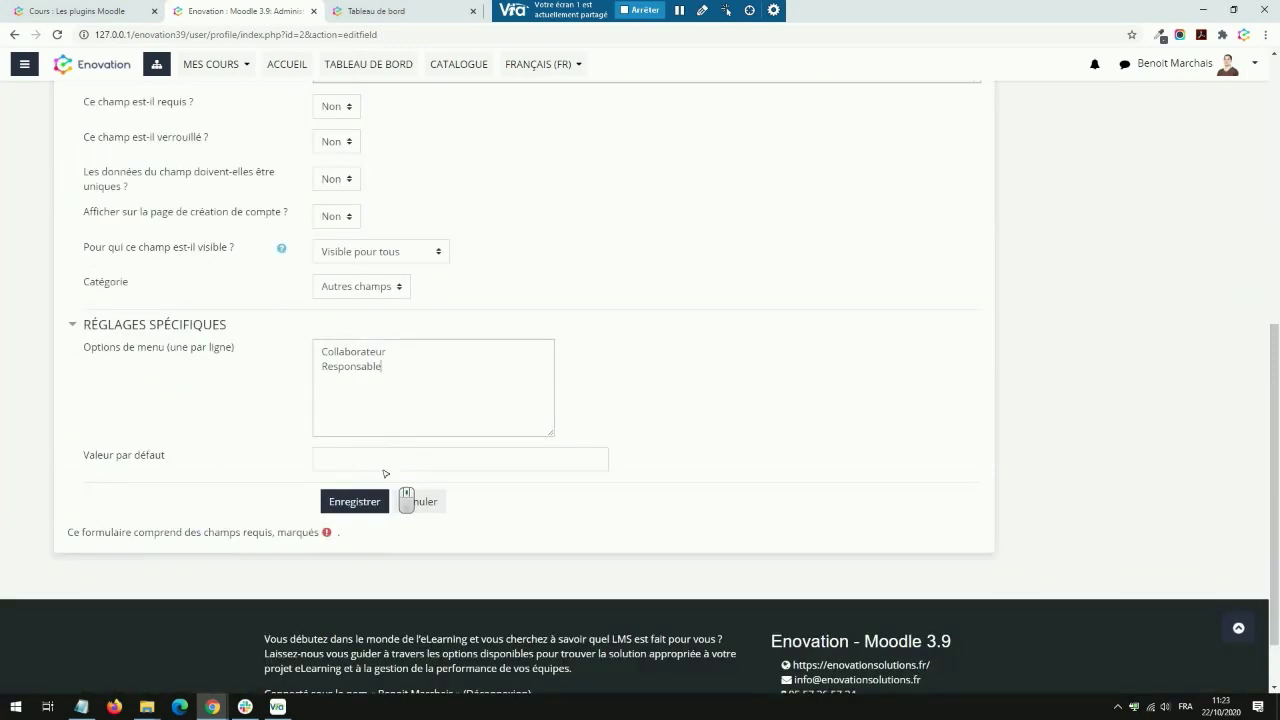
key(ctrl+a)
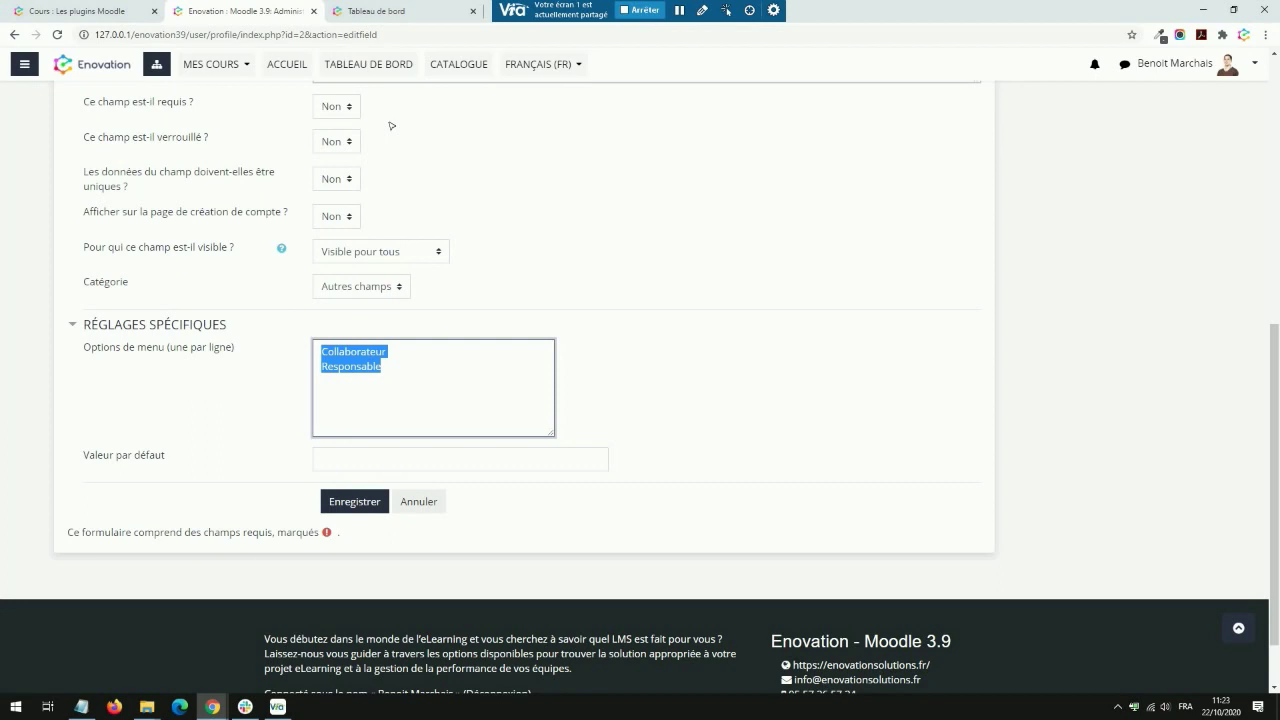
Go to the "Découvrons Moodle 3.9" course and open its enrolment methods
click(229, 66)
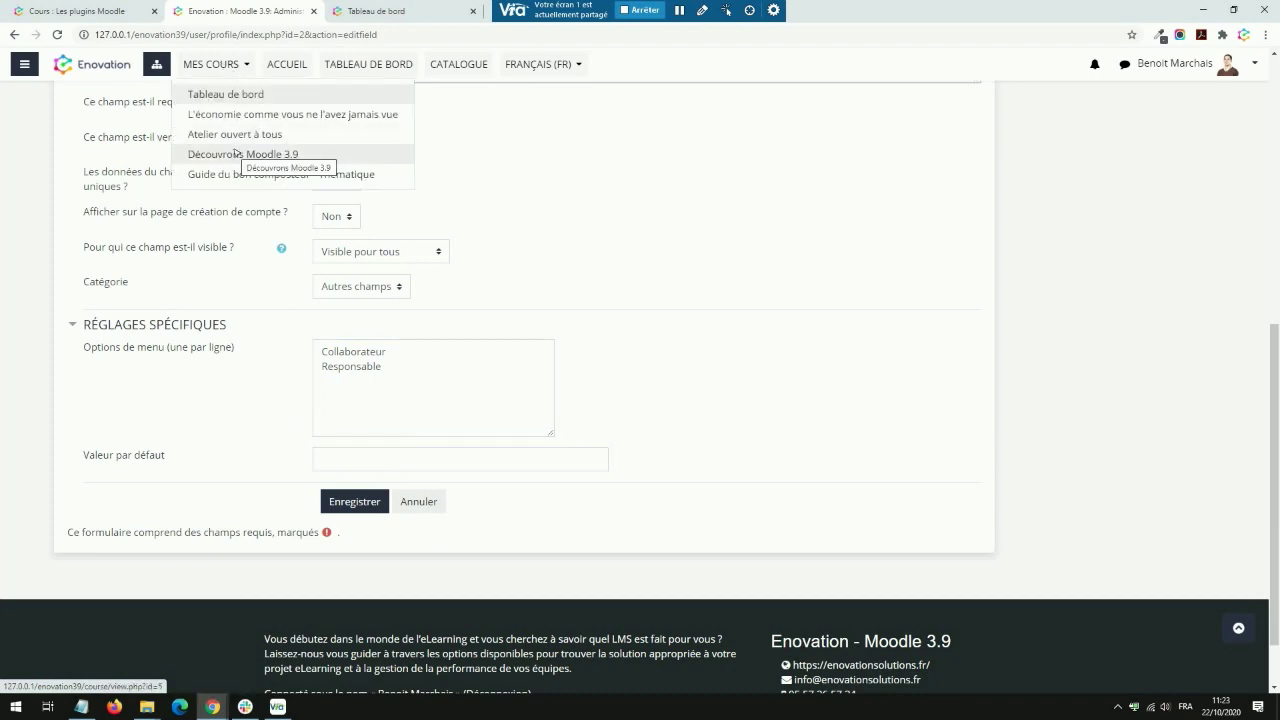
click(236, 153)
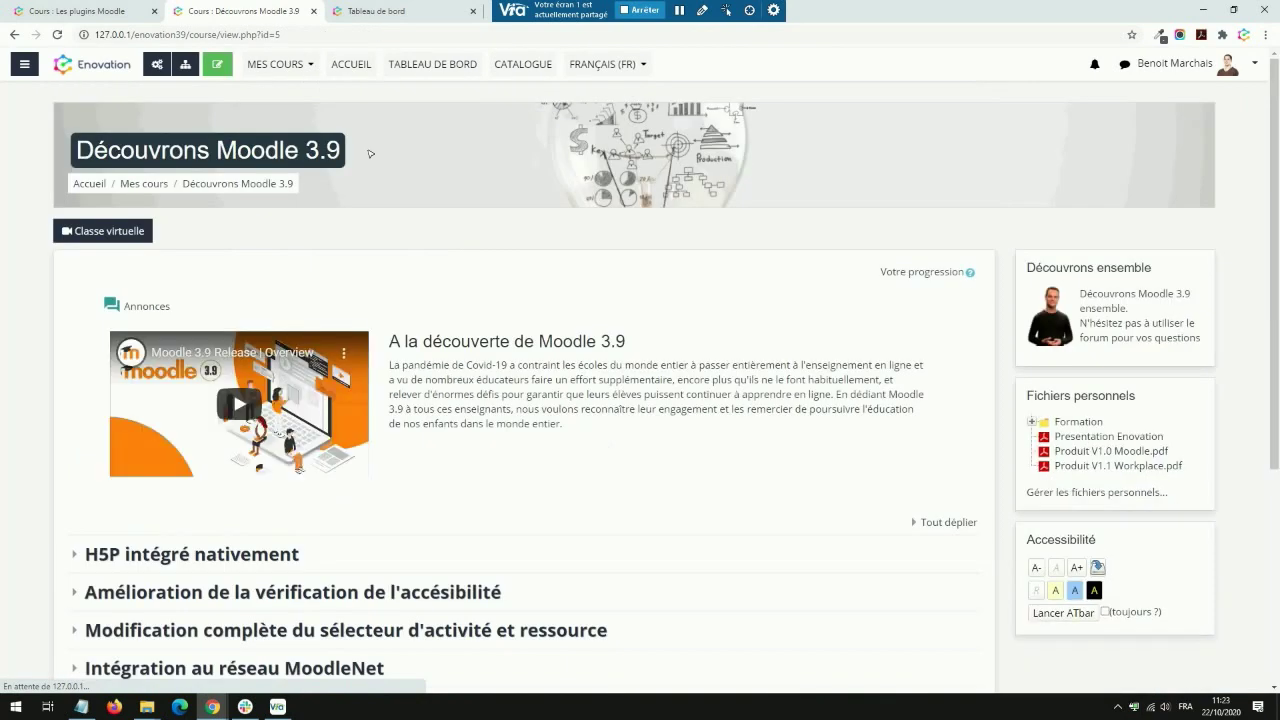
click(156, 64)
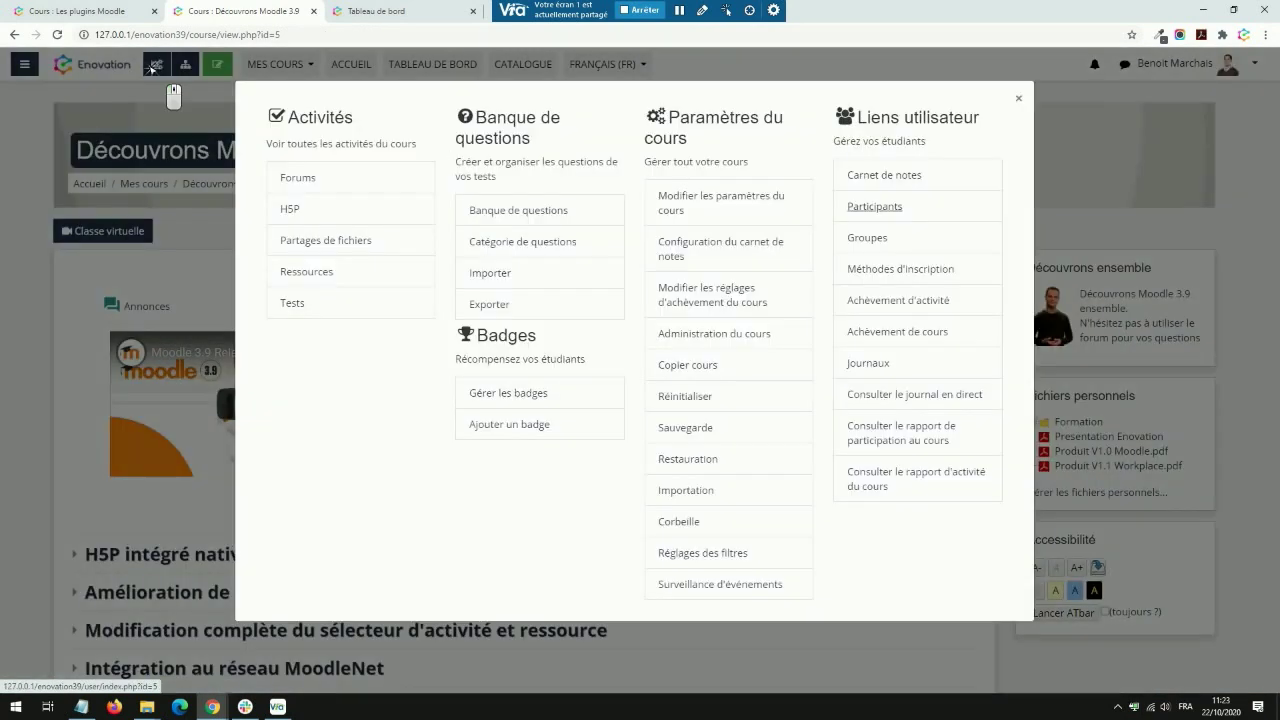
click(912, 270)
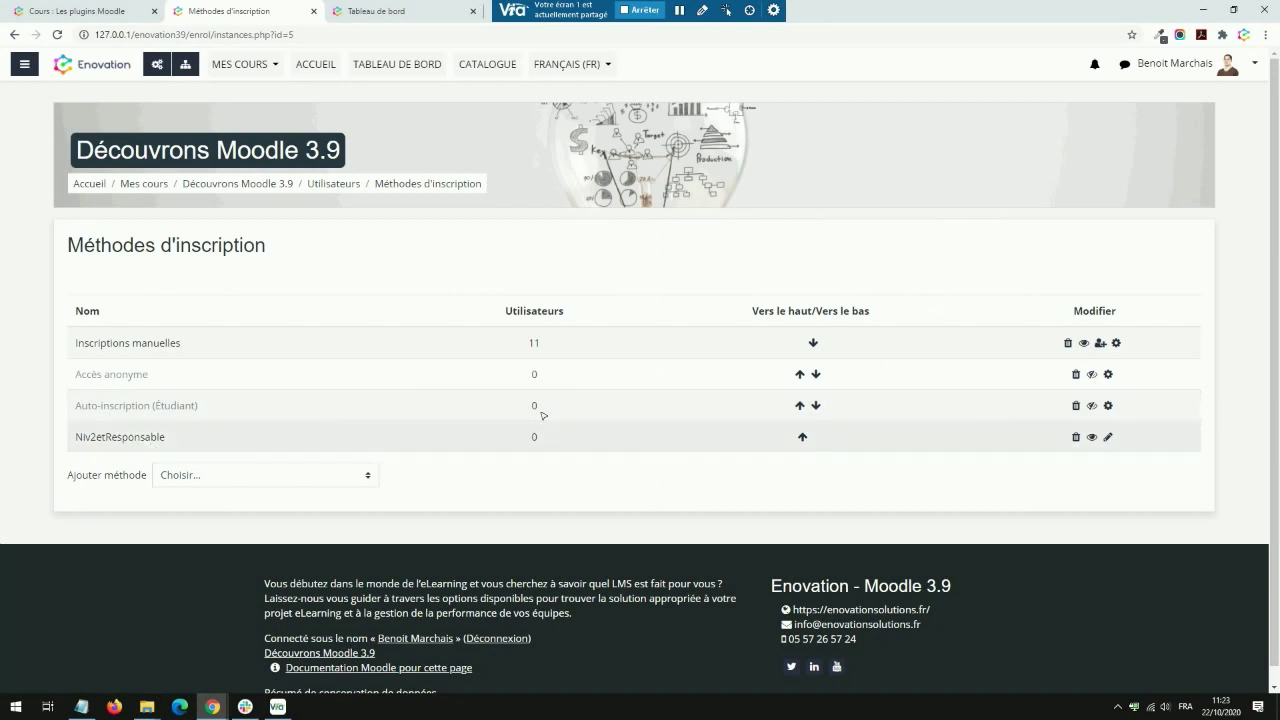
Look at the enrolment methods that can be added, and open "Niv2etResponsable" to examine its profile field rules
click(242, 474)
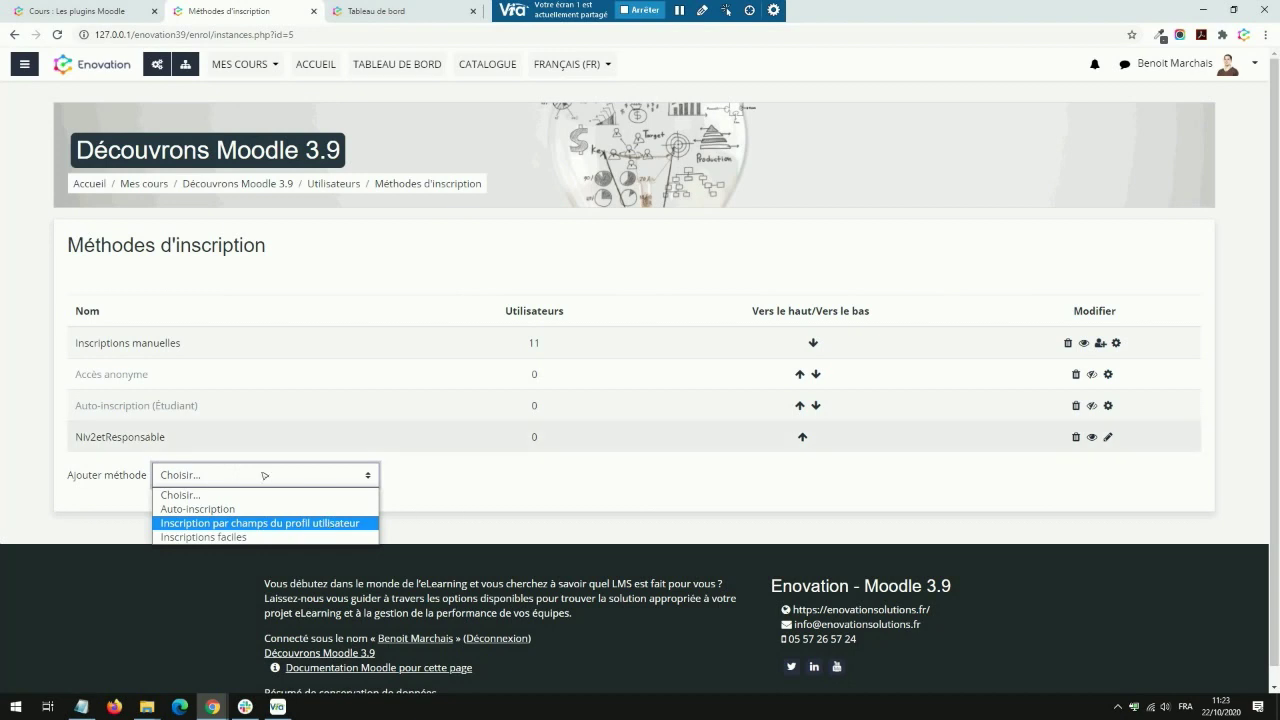
click(541, 437)
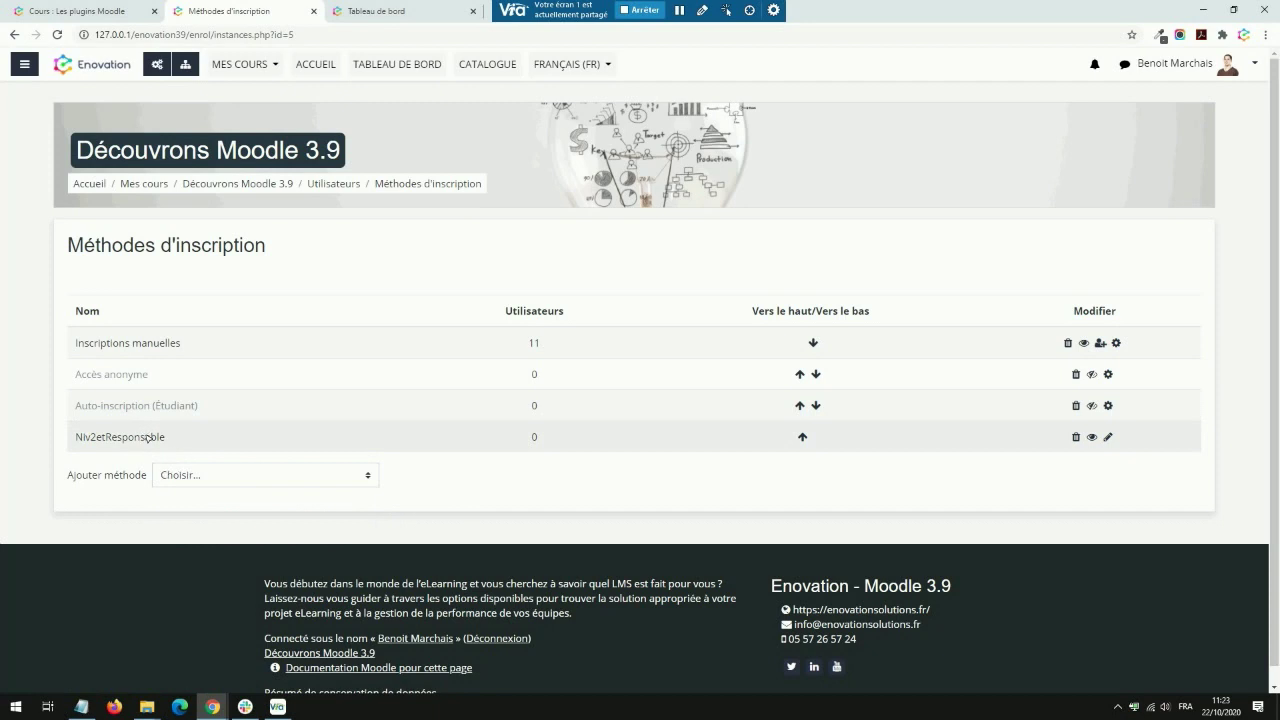
click(1108, 437)
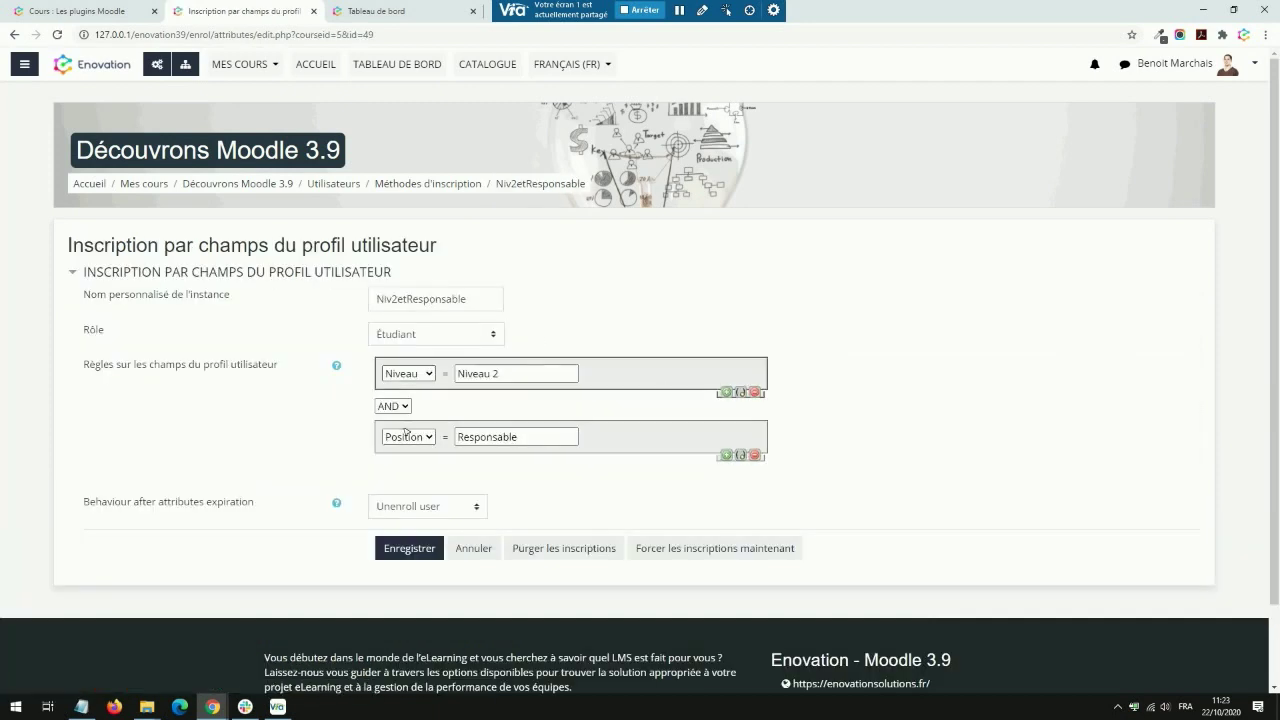
drag(188, 364, 257, 394)
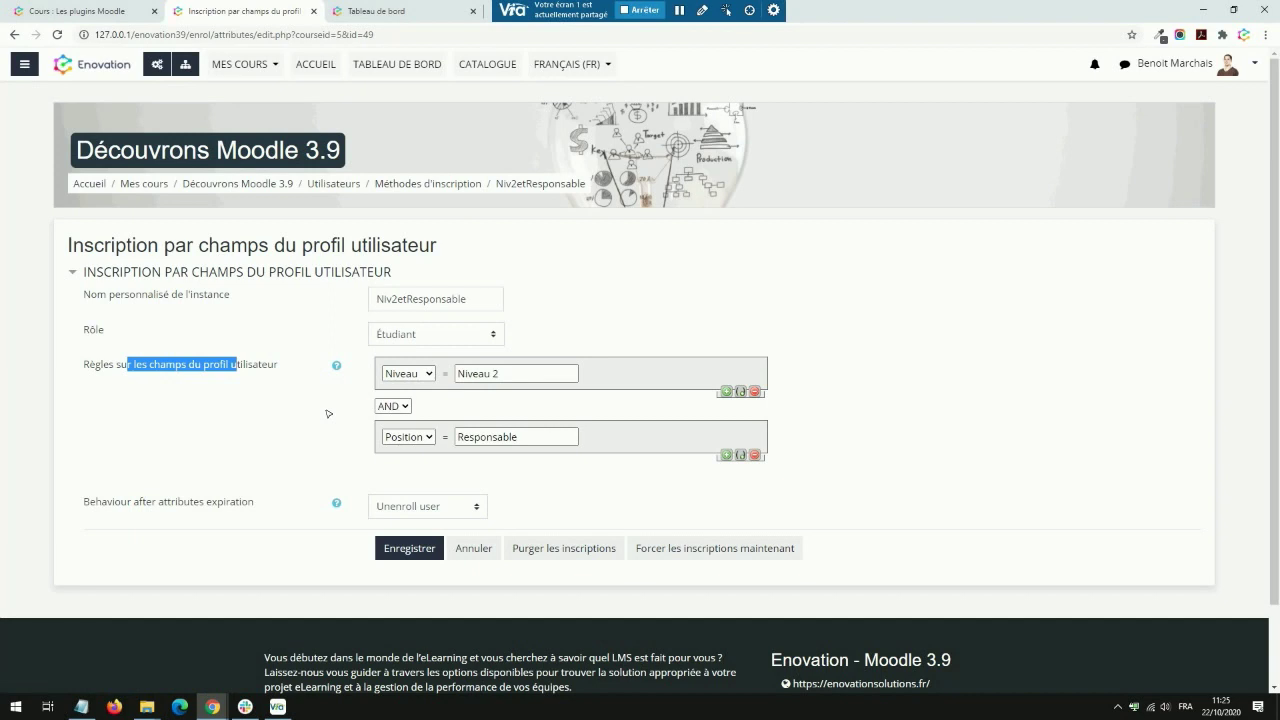
Return to the "Les plugins Moodle" course and collapse its "Enrôlement" and "Le Multitenancy" sections
click(108, 13)
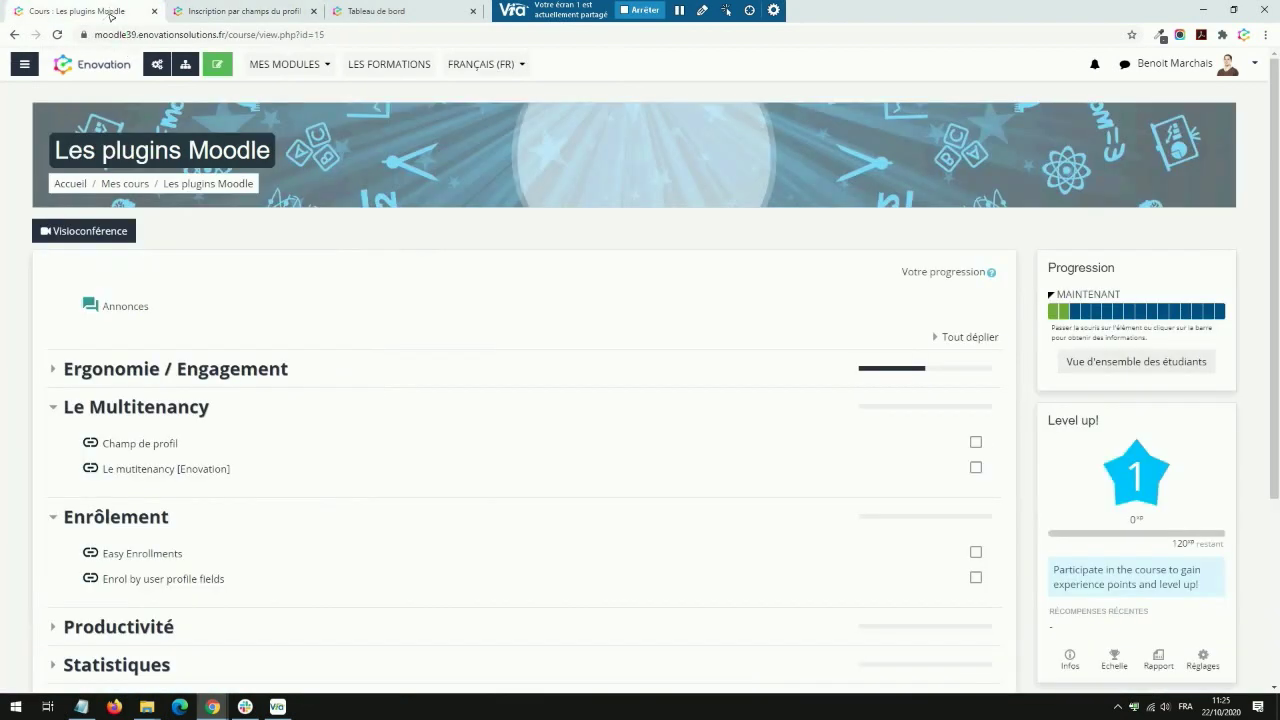
scroll(315, 466, down, 2)
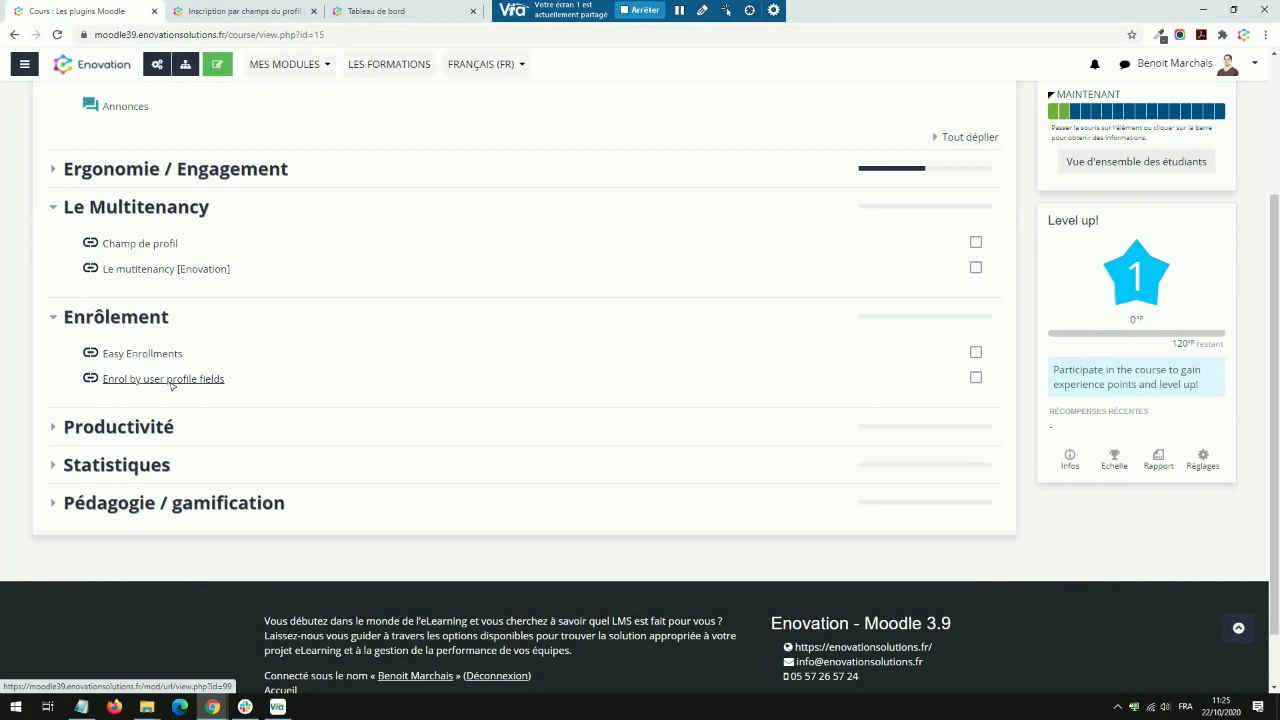
click(55, 318)
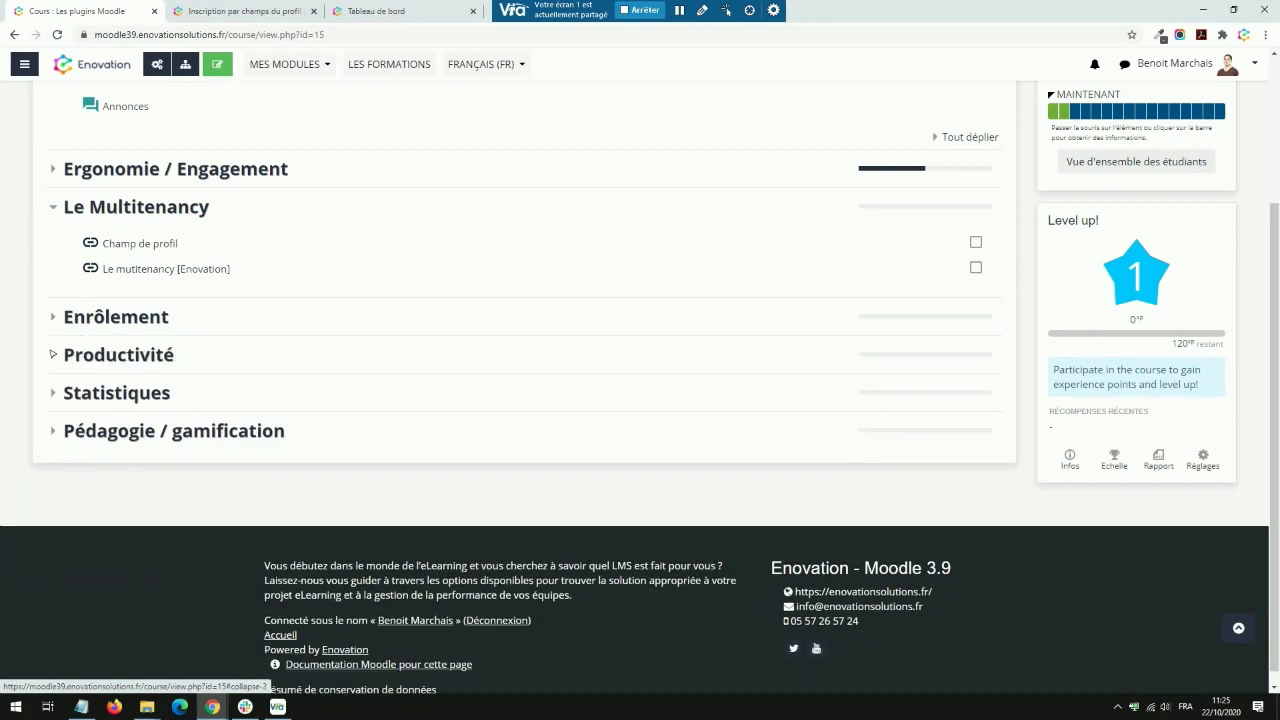
click(55, 207)
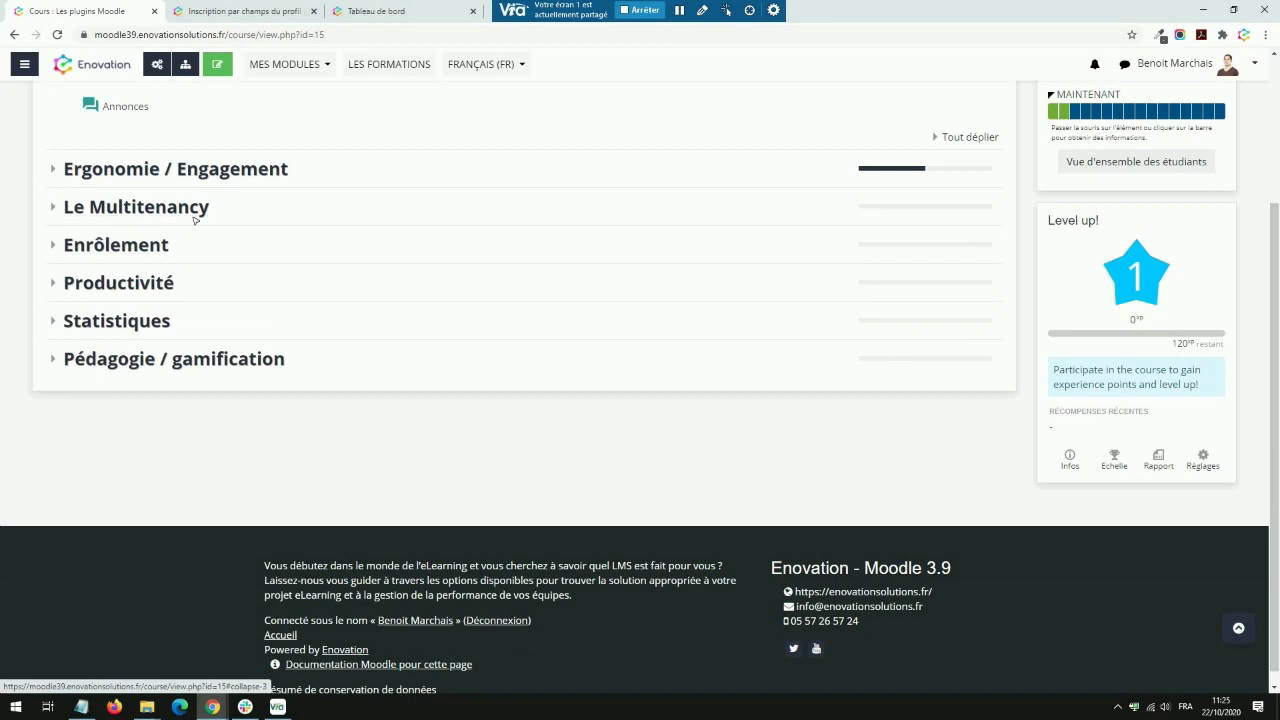
Expand the "Productivité" section, view the course copy form for "Les plugins Moodle" and leave it without copying
click(55, 283)
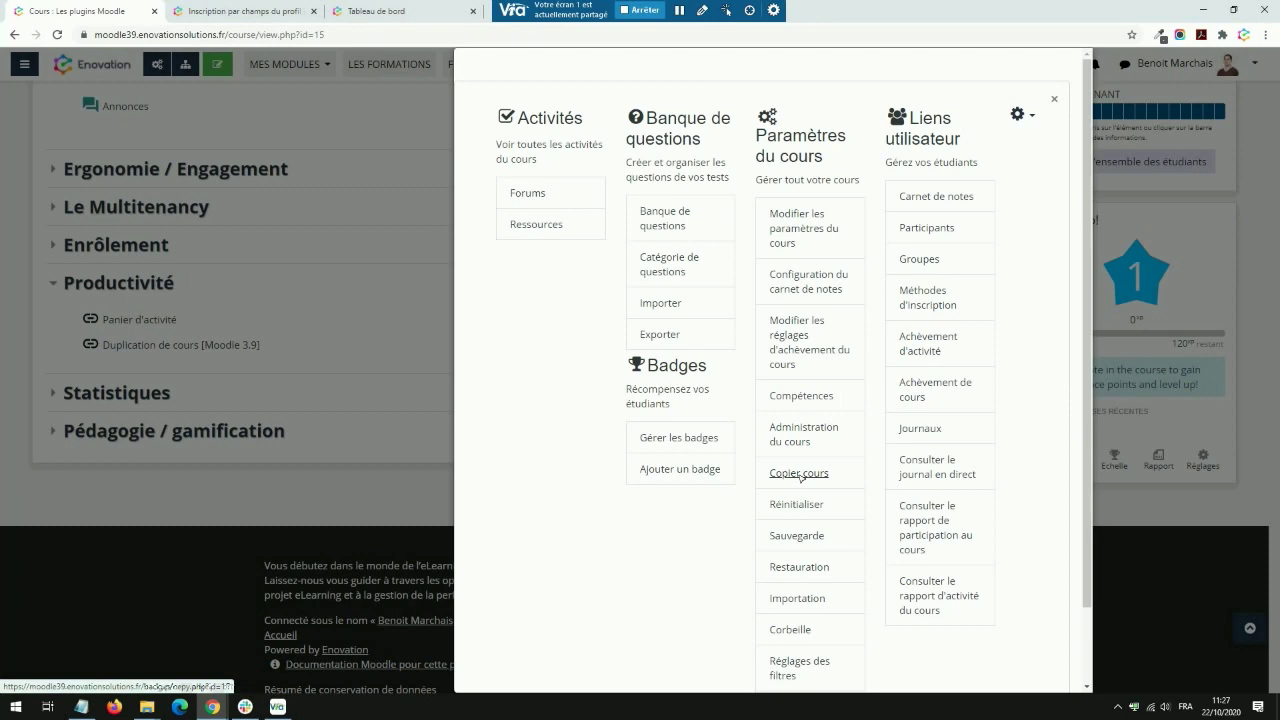
click(800, 476)
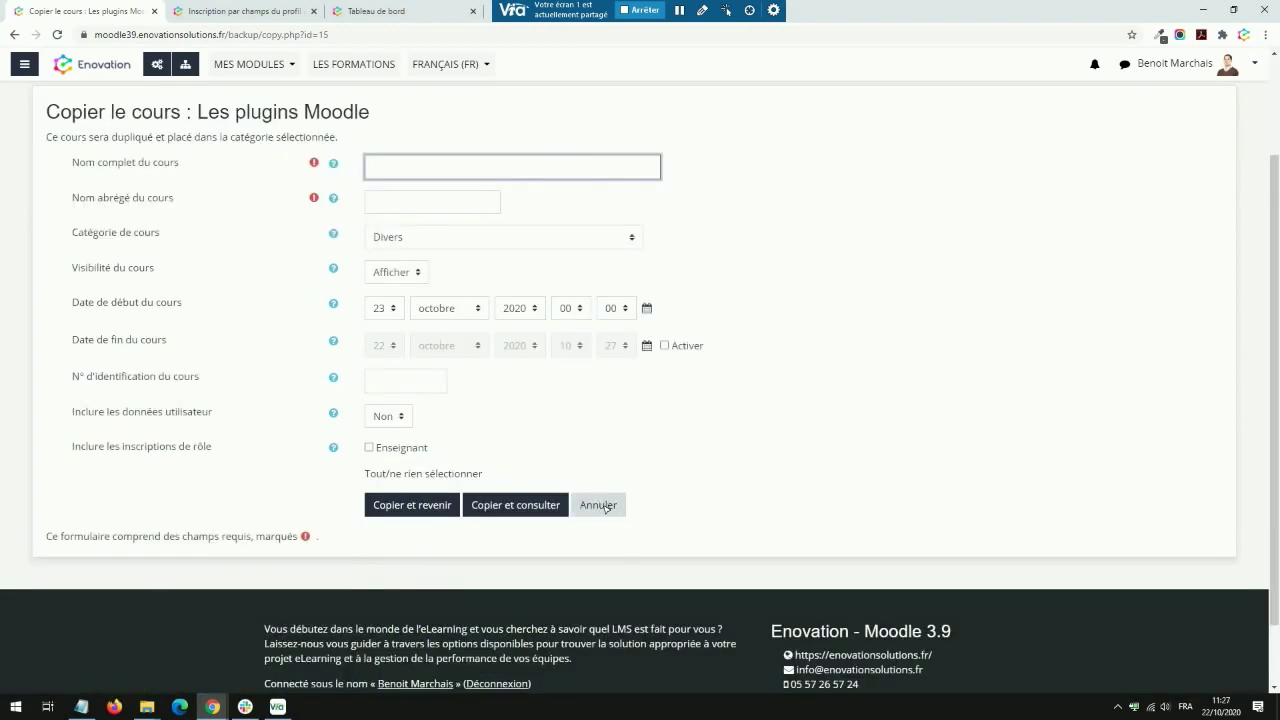
click(605, 506)
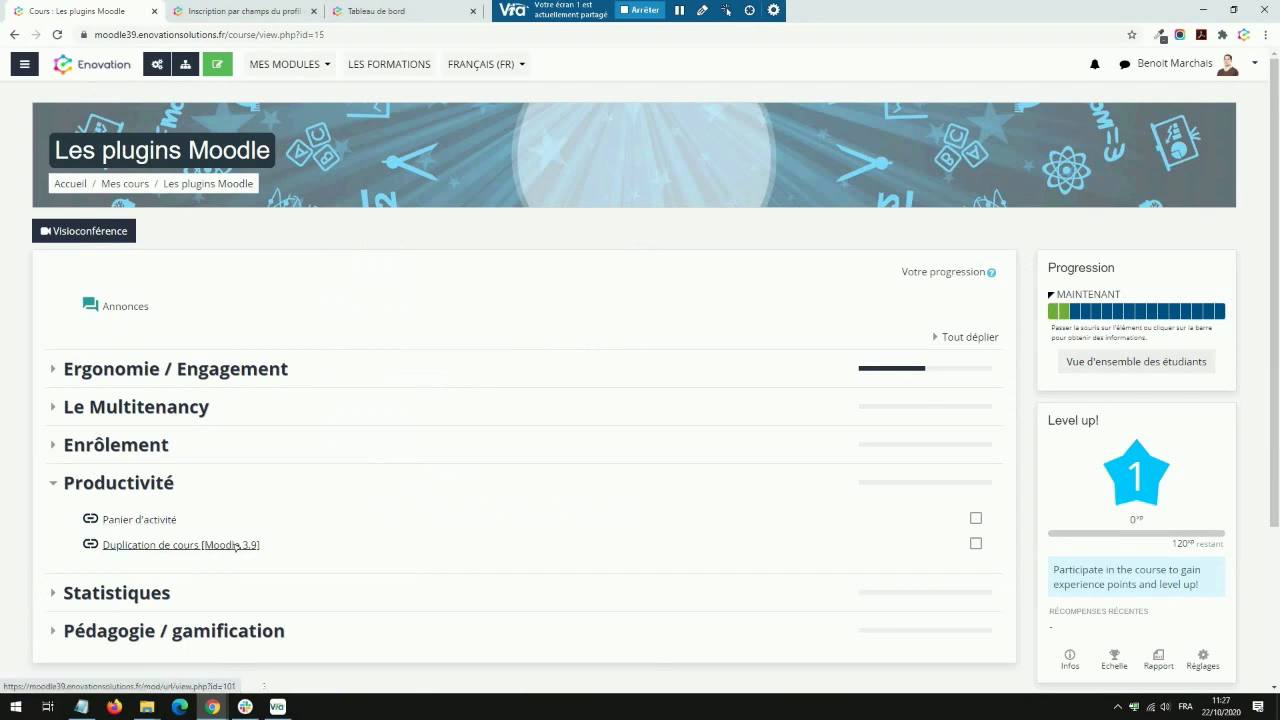
Expand the "Enrôlement" section, turn on course editing and look at the editing actions for "Enrol by user profile fields"
click(55, 446)
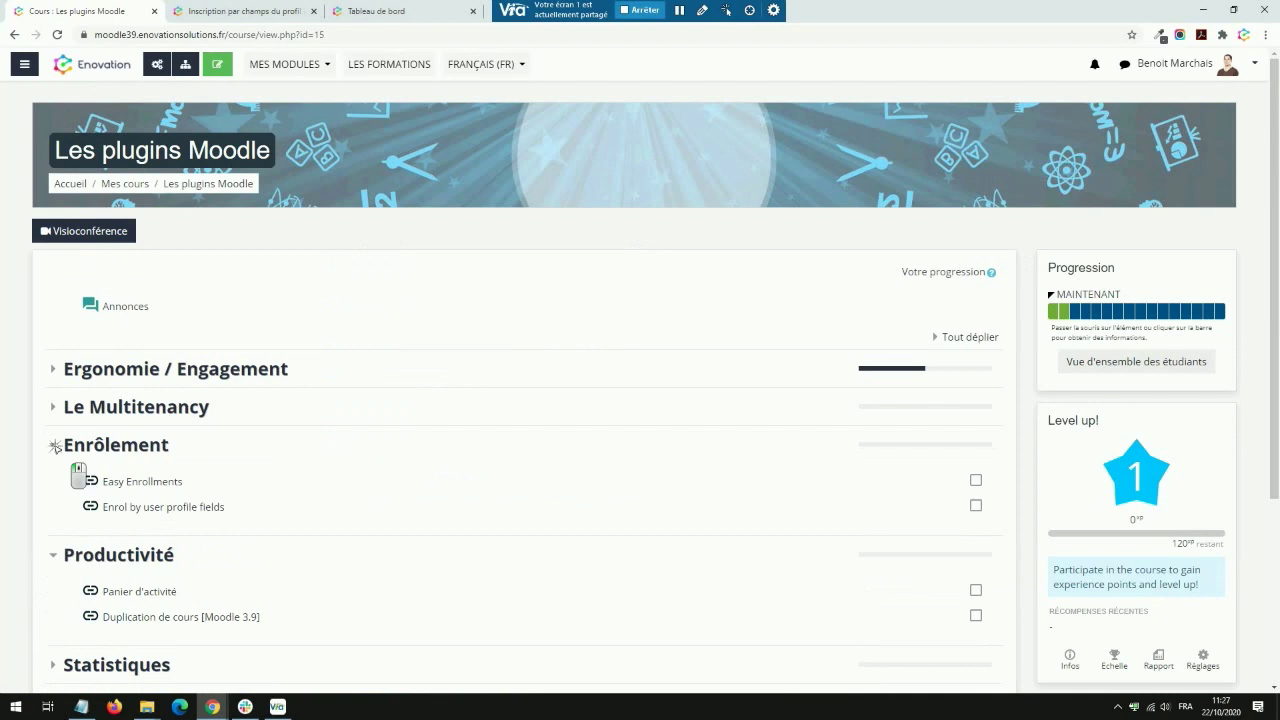
key(Return)
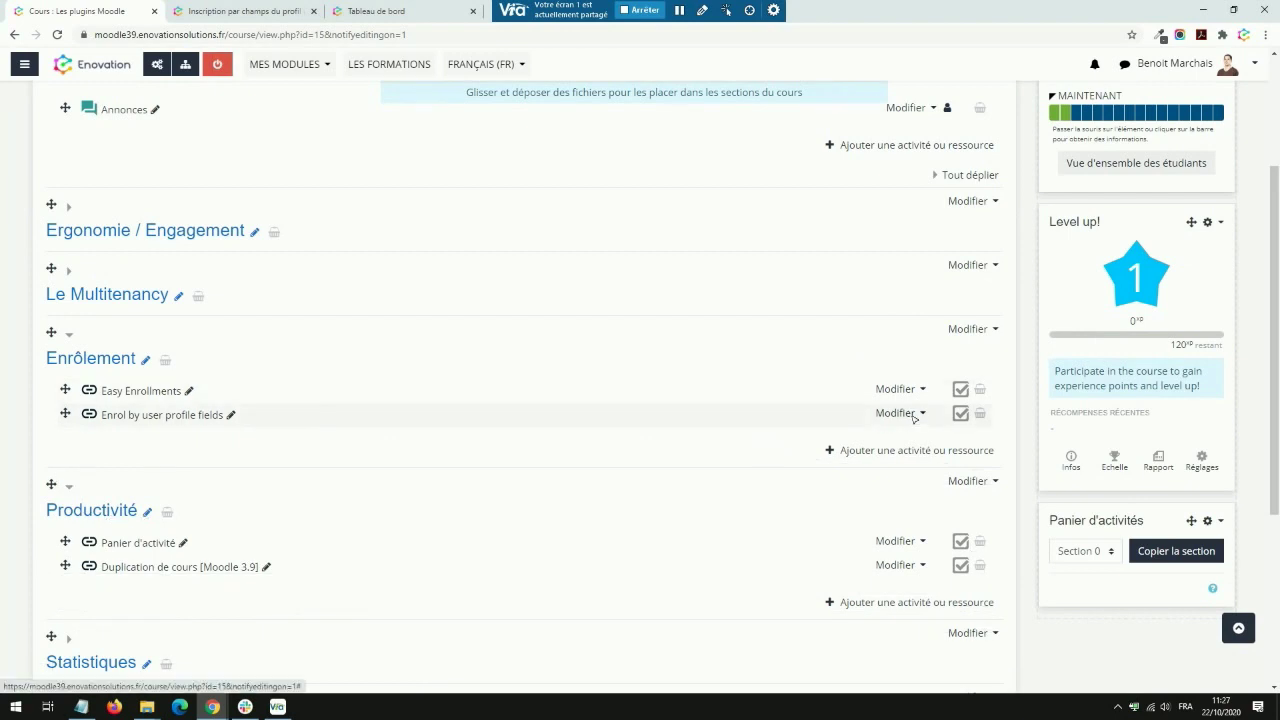
click(913, 414)
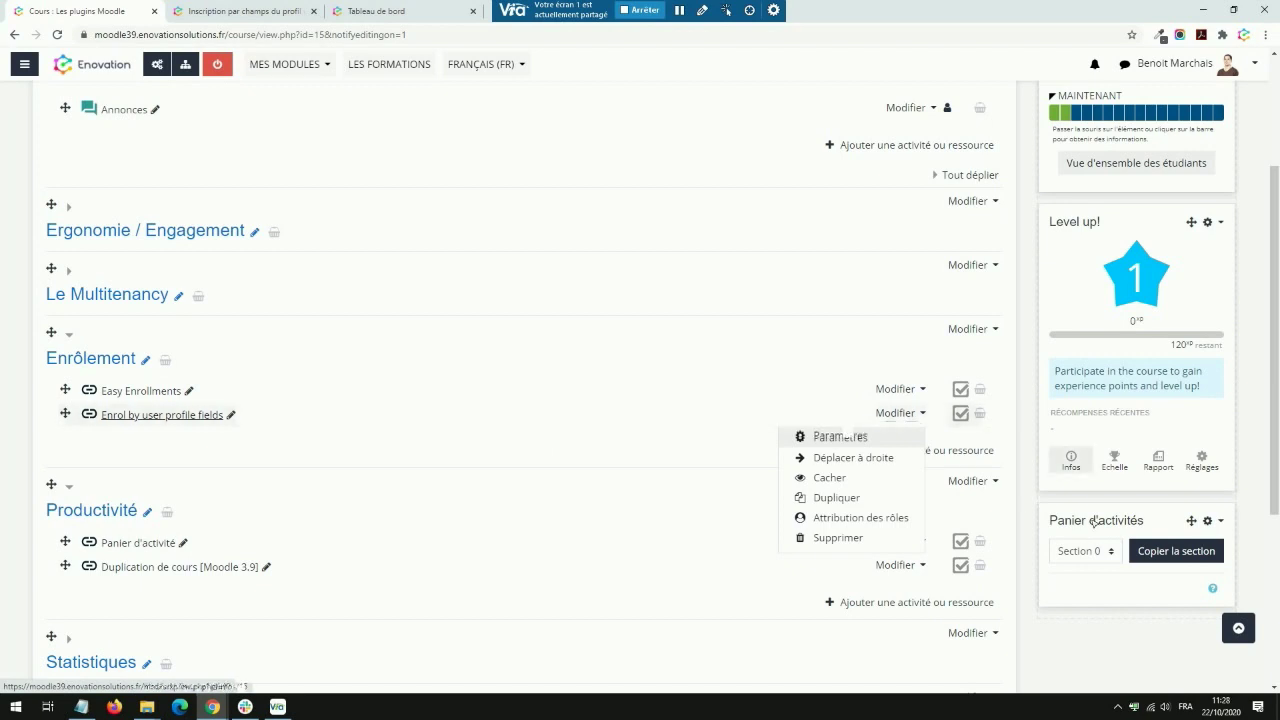
key(Escape)
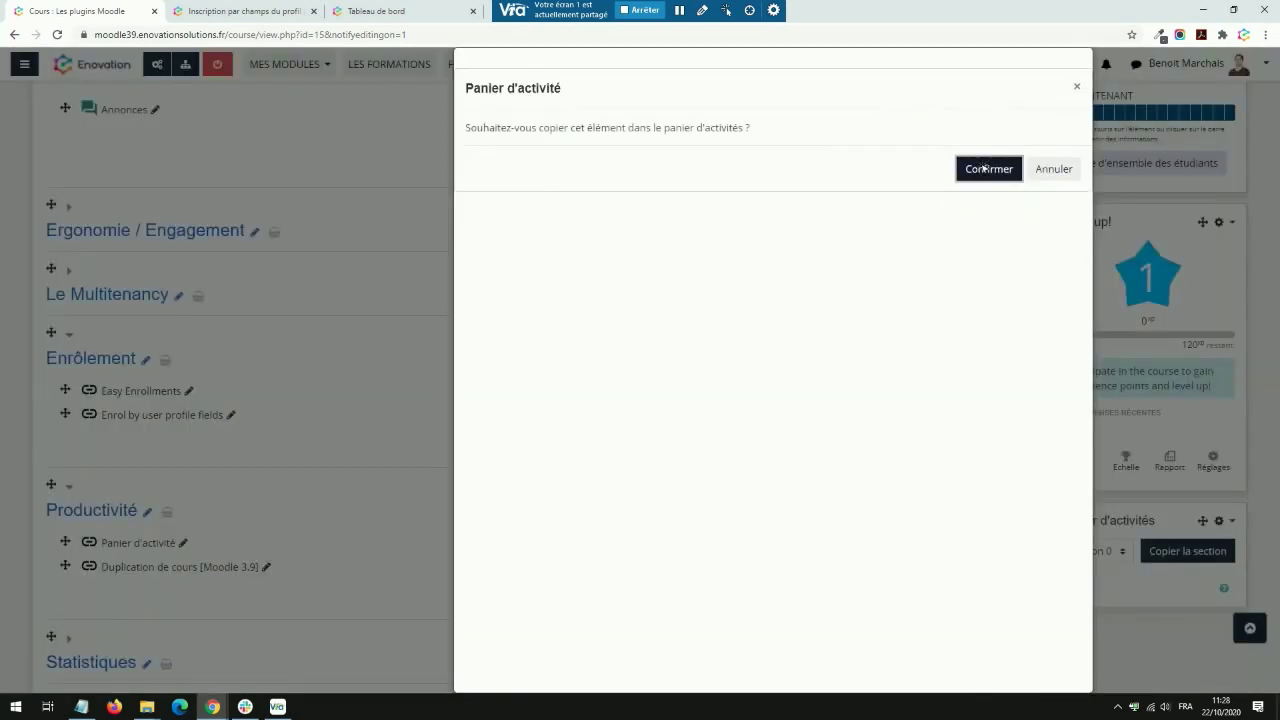
Copy the "Panier d'activité" resource into the activity basket and look at the sections offered for copying
click(985, 166)
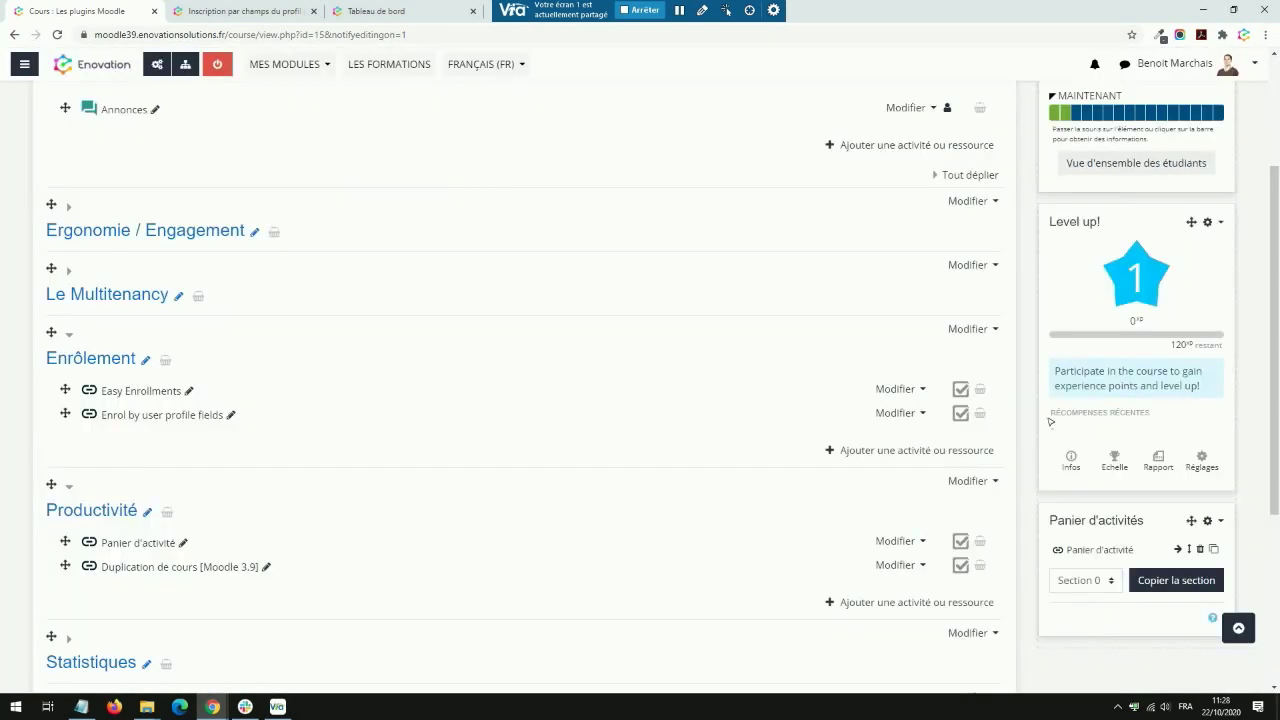
click(1104, 575)
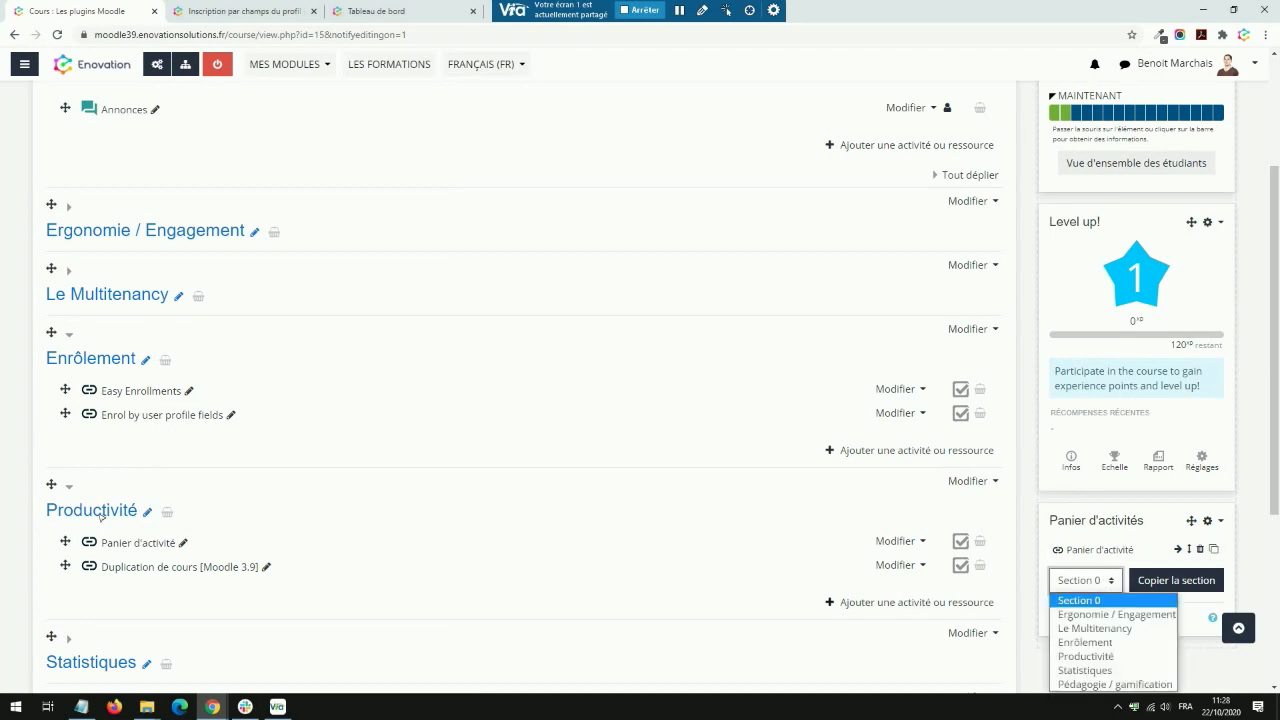
click(602, 566)
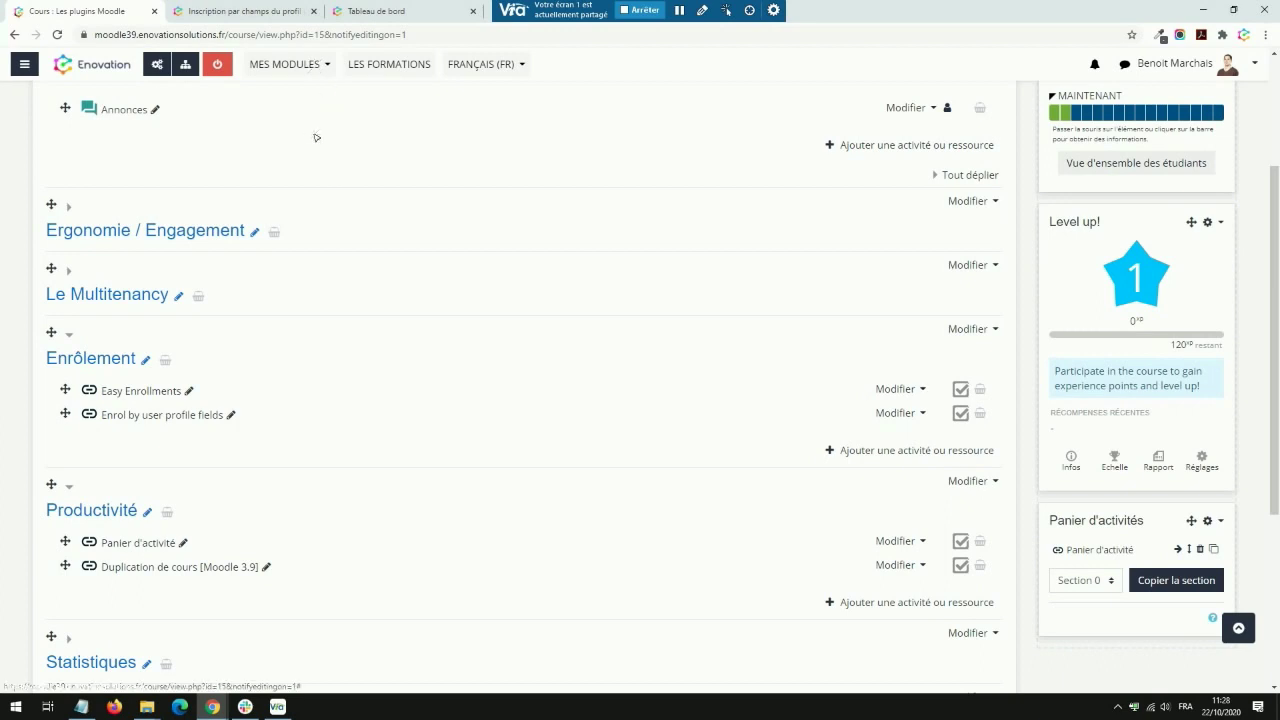
In the "Guide du bon composteur" course, start placing the basket's "Panier d'activité" and examine the drop locations, including inside "Espace d'échanges et d'informations"
scroll(894, 394, down, 3)
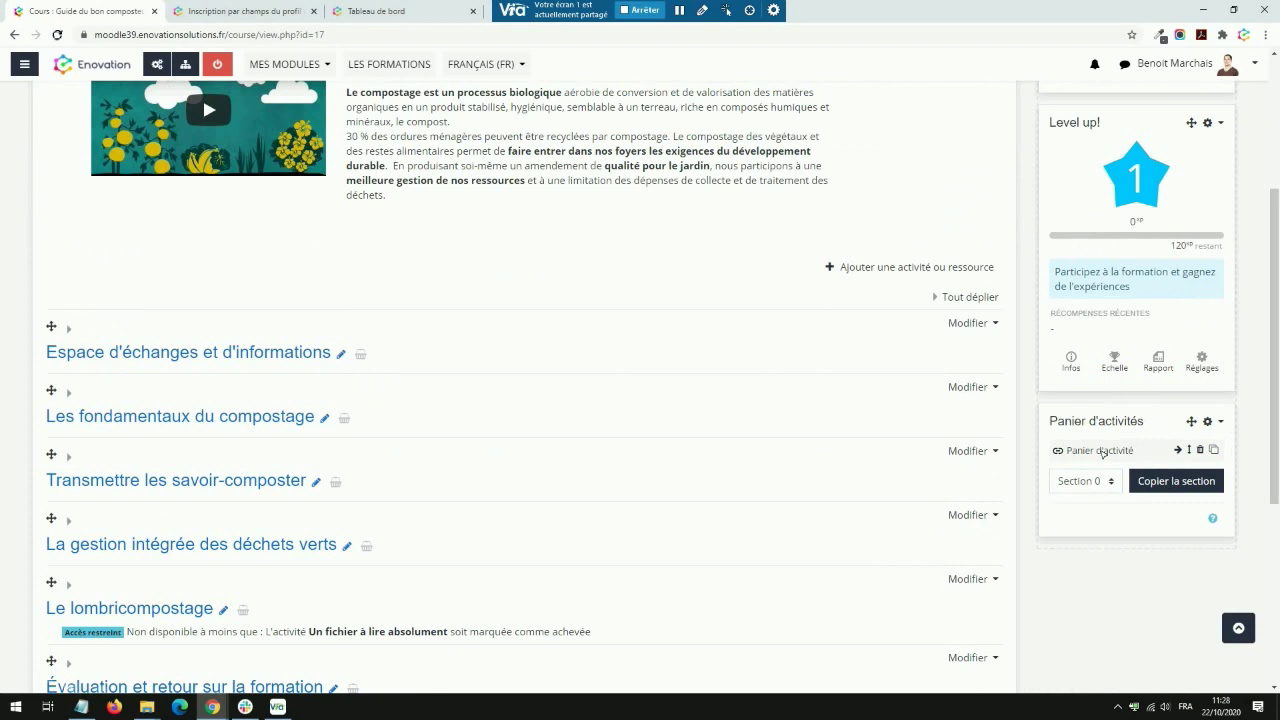
click(1214, 450)
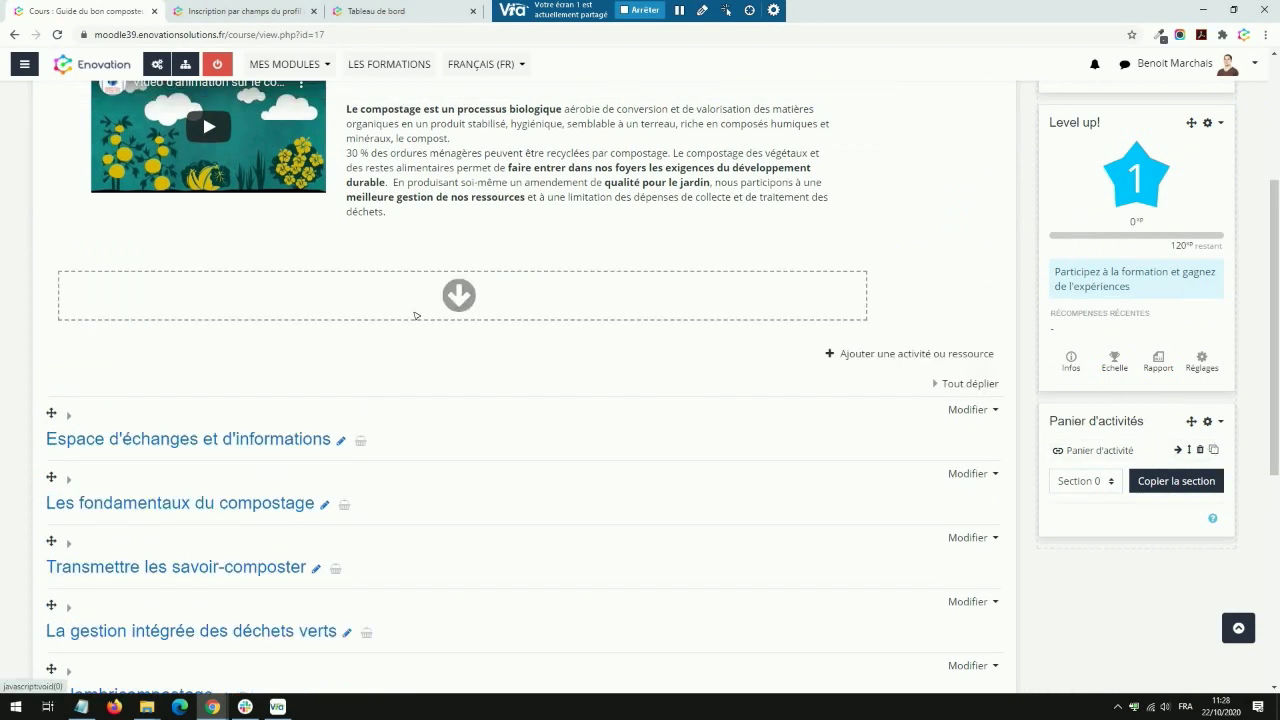
scroll(338, 446, down, 1)
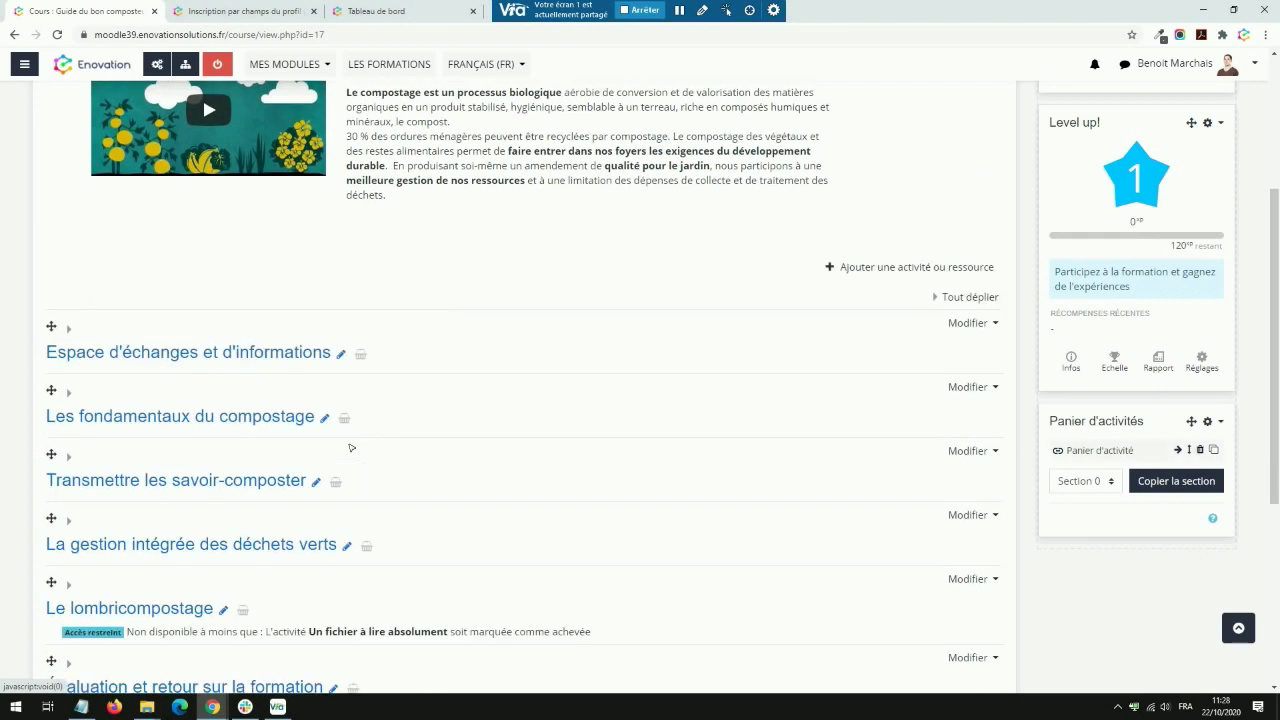
click(100, 348)
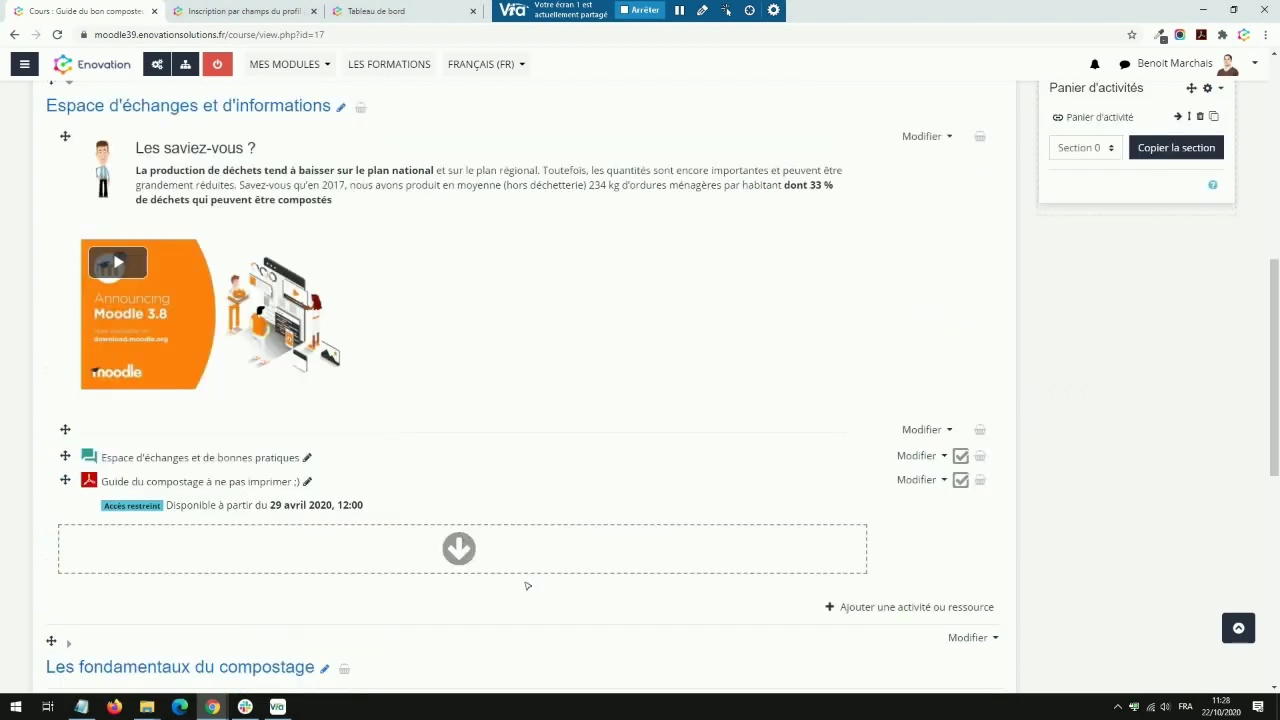
scroll(531, 509, up, 2)
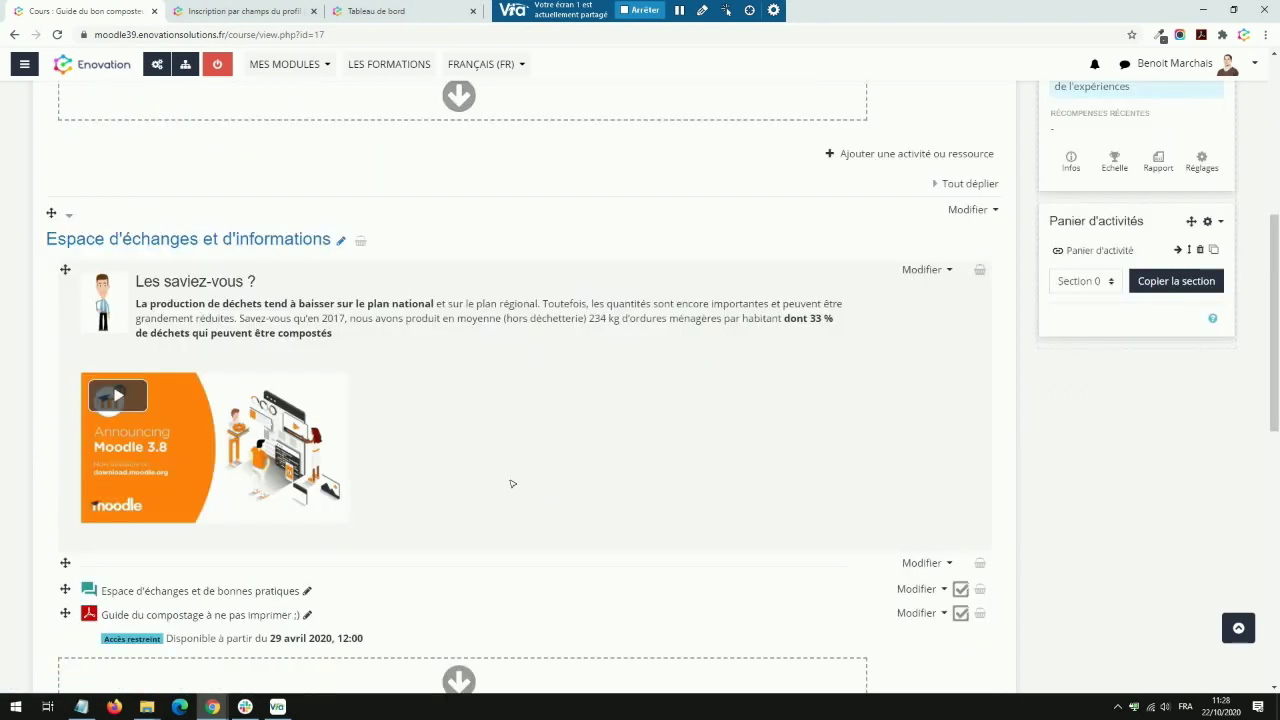
scroll(510, 484, down, 1)
scroll(566, 506, down, 2)
scroll(600, 476, up, 2)
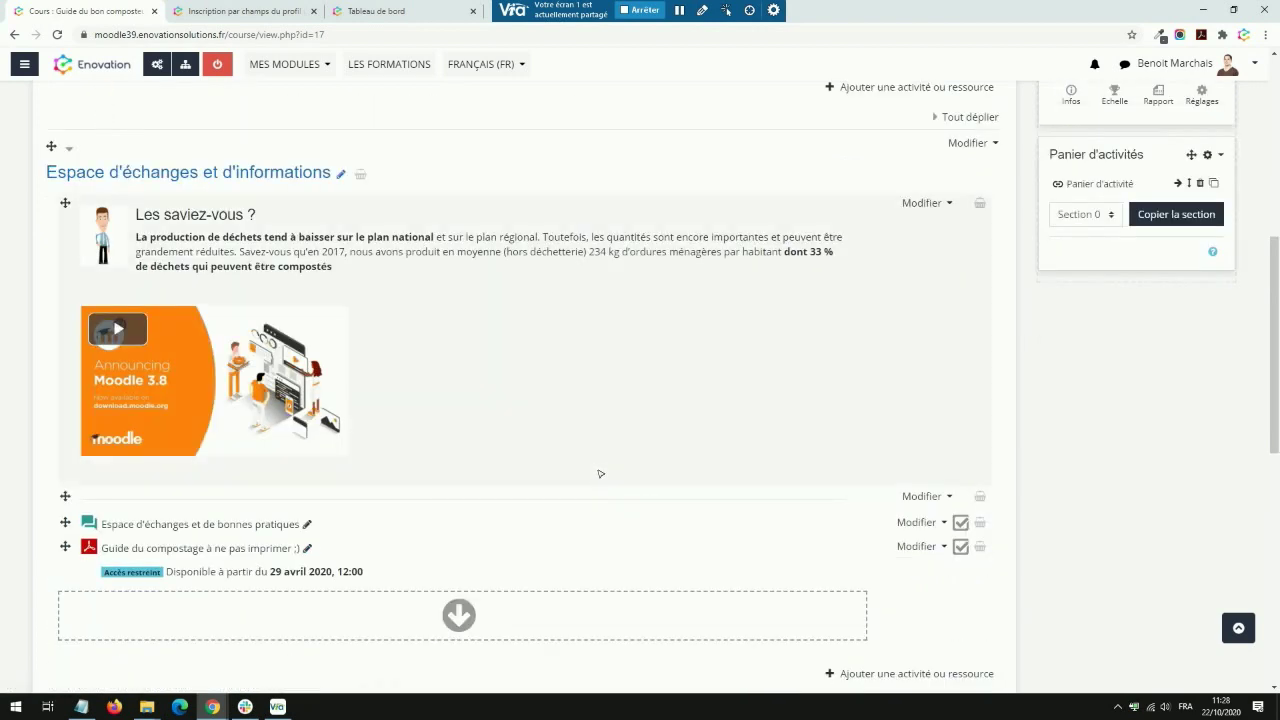
scroll(594, 477, down, 1)
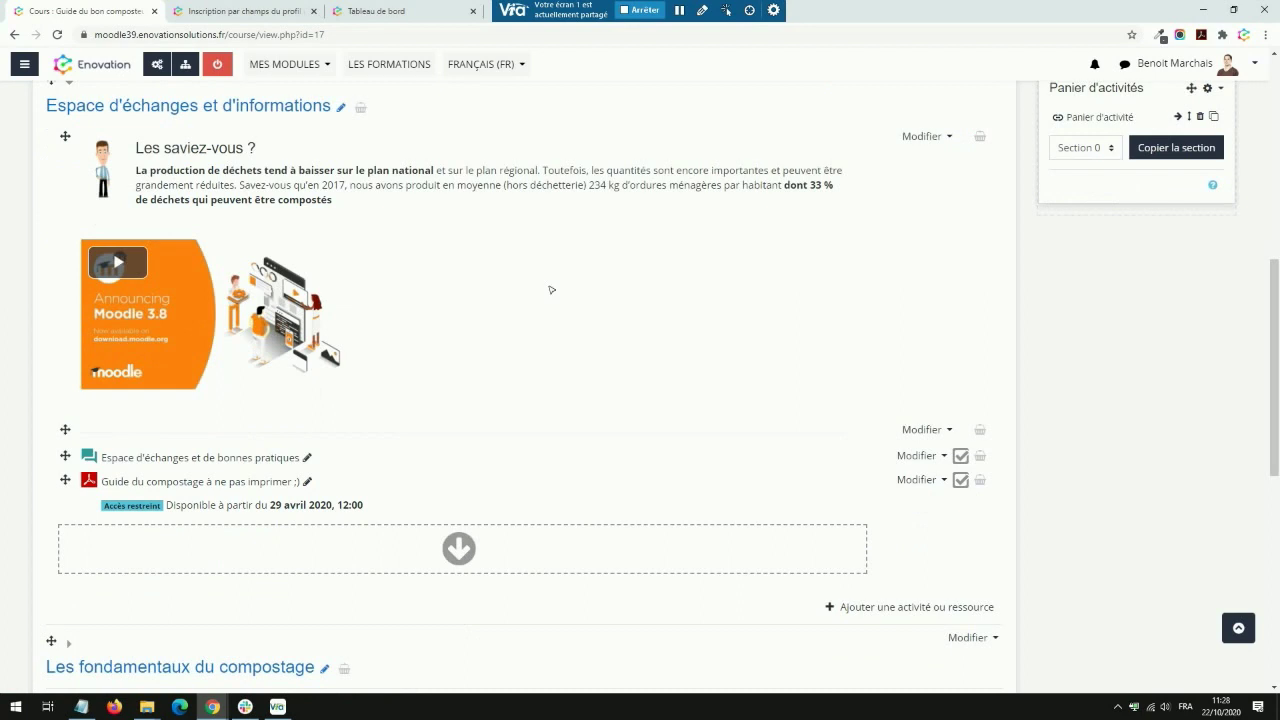
click(546, 256)
scroll(546, 256, up, 4)
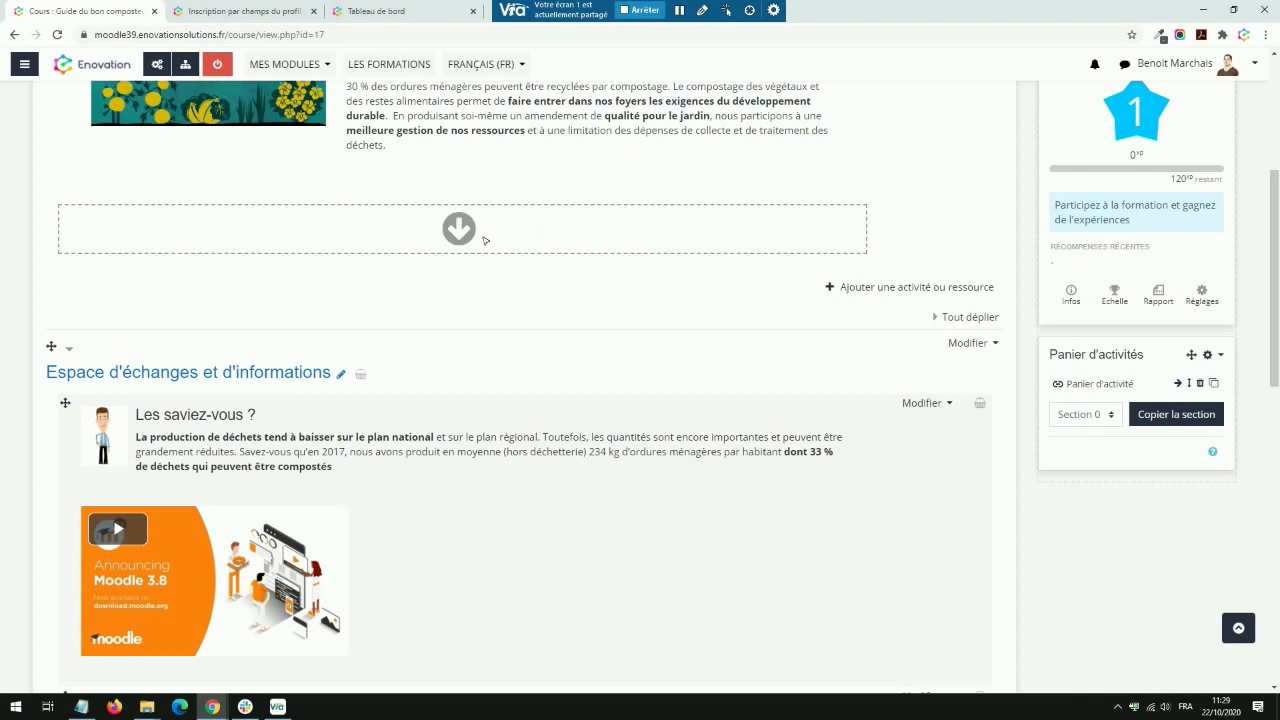
Return to "Les plugins Moodle", turn off editing, collapse "Enrôlement" and "Productivité", and expand "Statistiques"
click(270, 66)
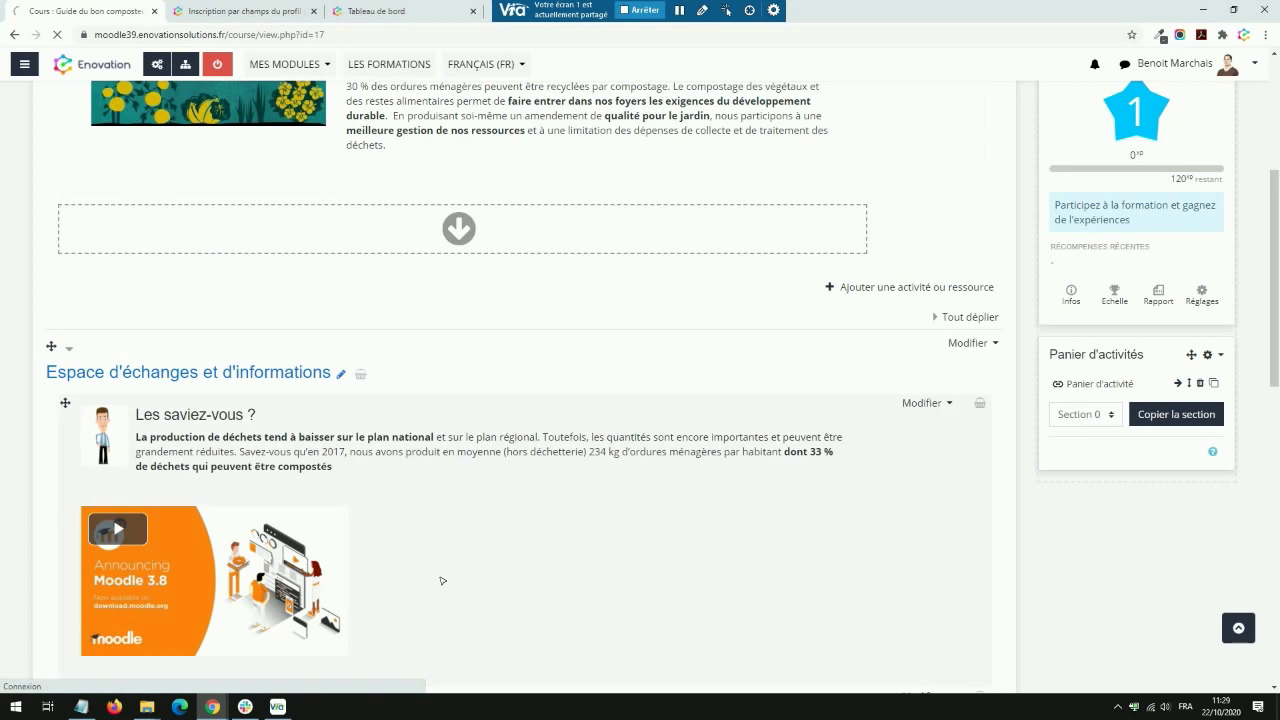
scroll(437, 556, down, 3)
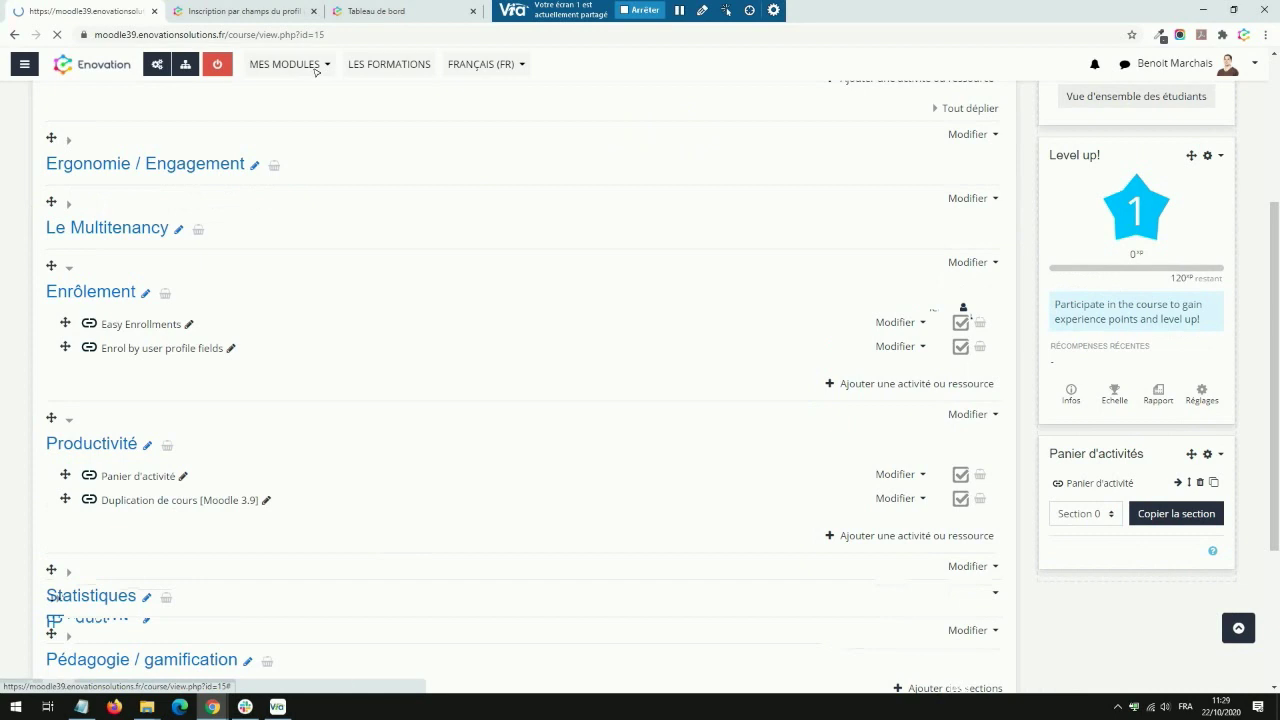
click(217, 64)
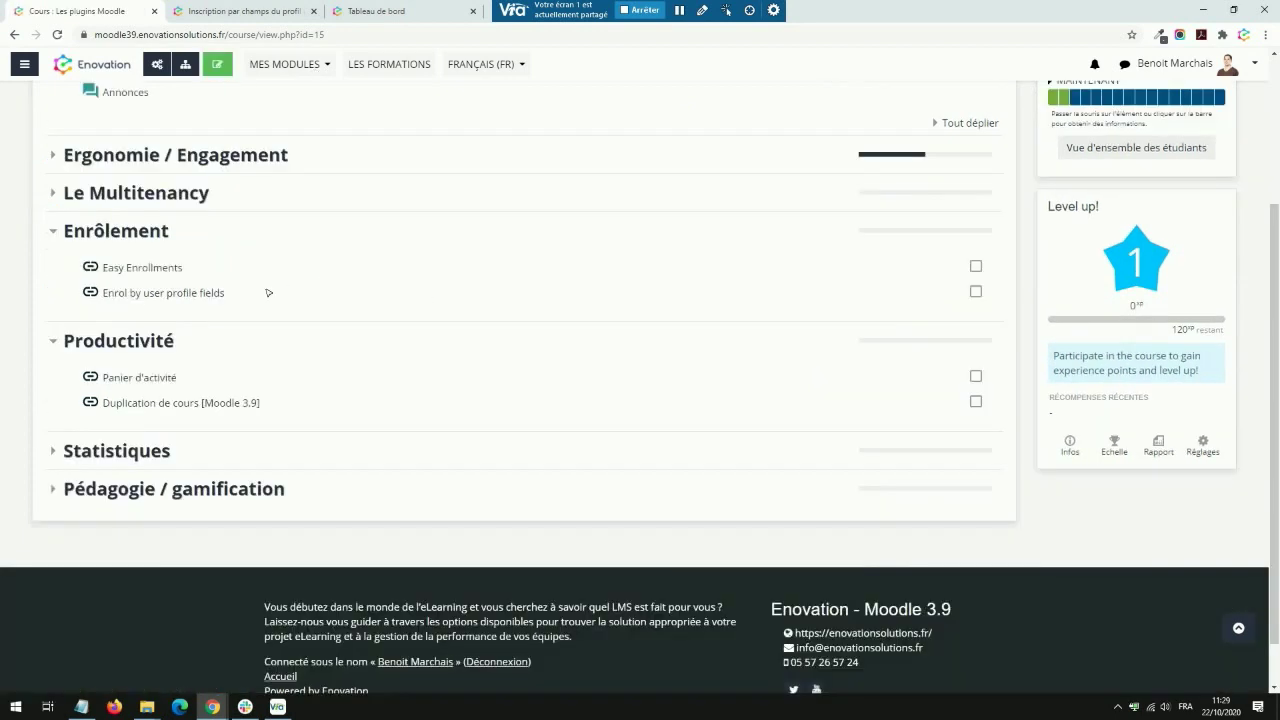
click(53, 340)
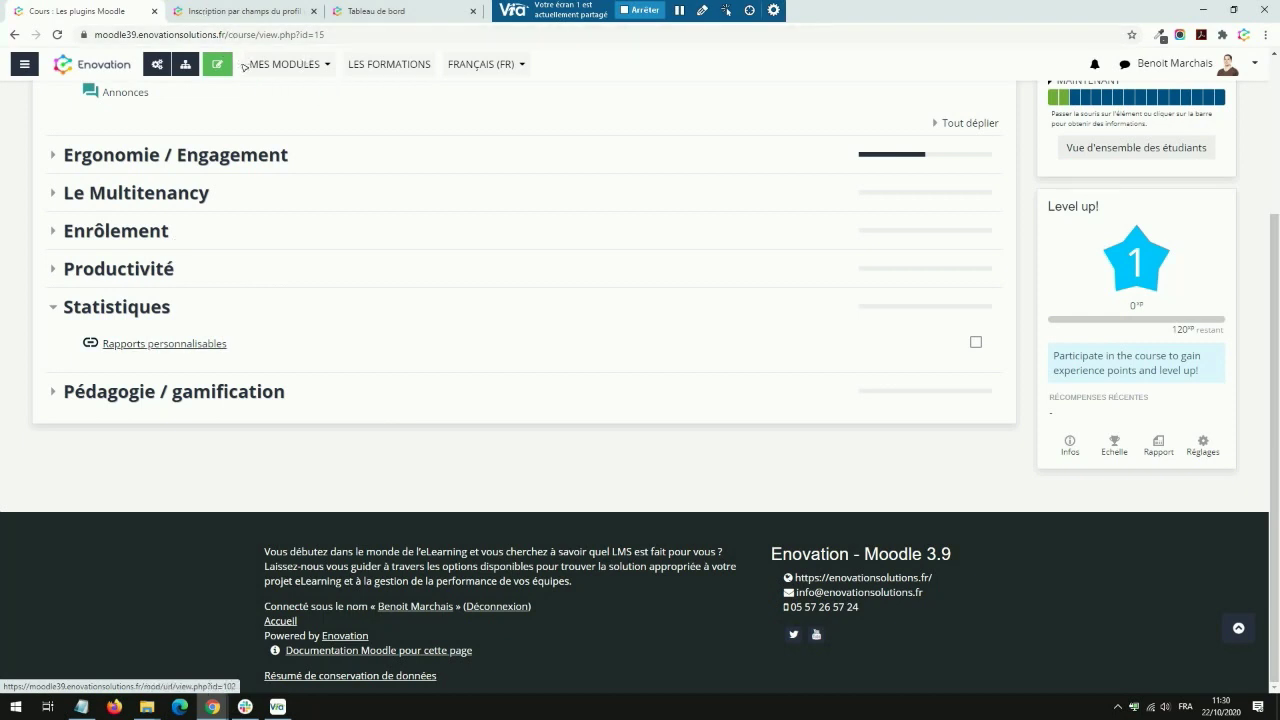
From the dashboard, open the custom reports management page and look at the repository import categories and the site's User completion report
click(245, 64)
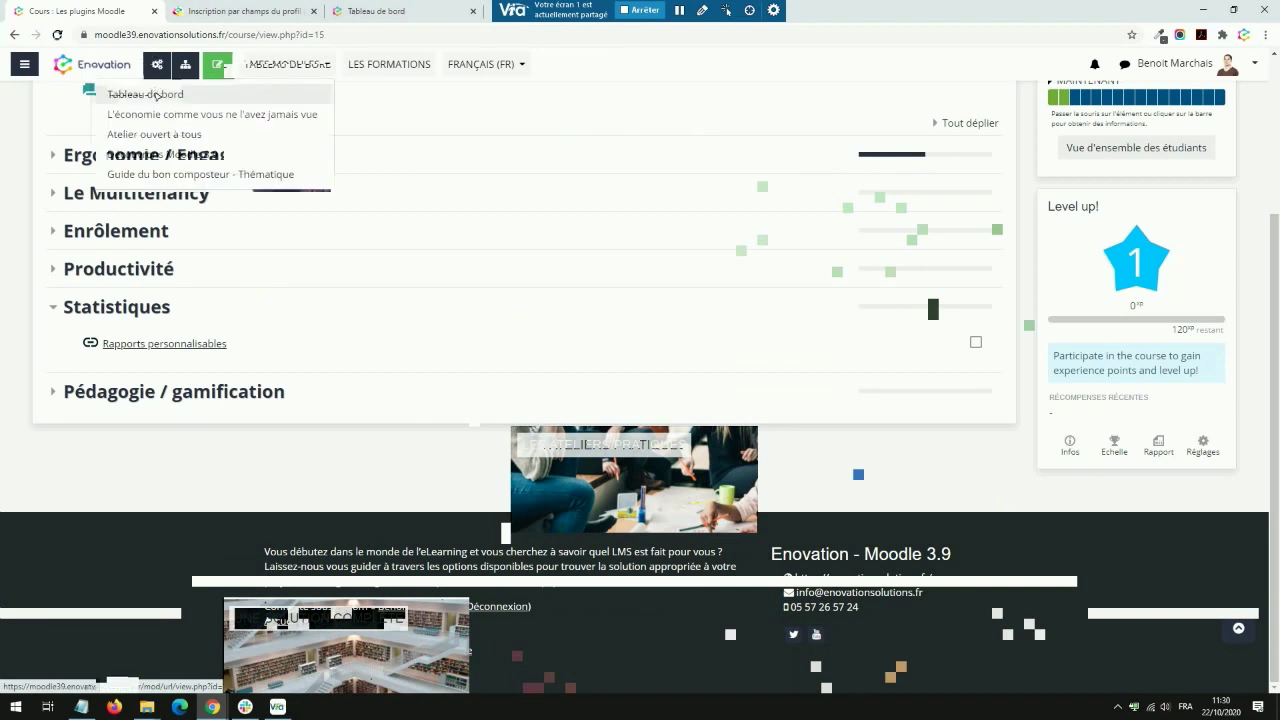
click(155, 94)
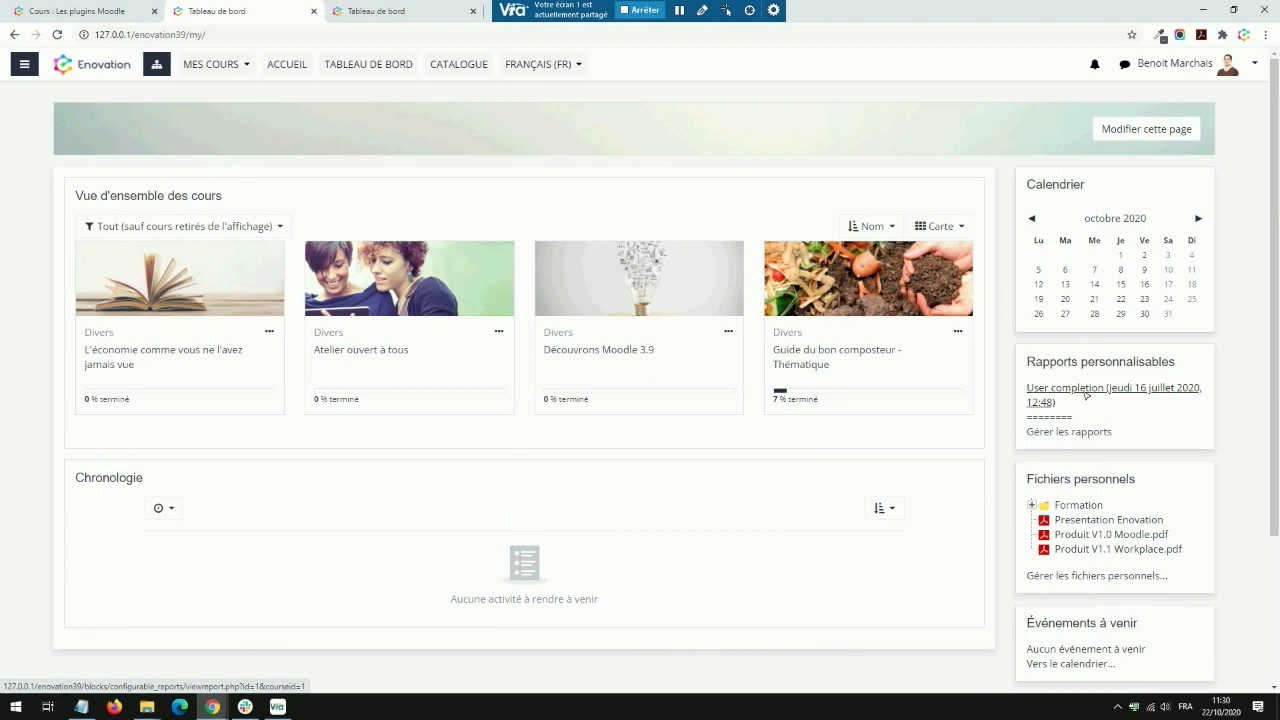
key(alt+Left)
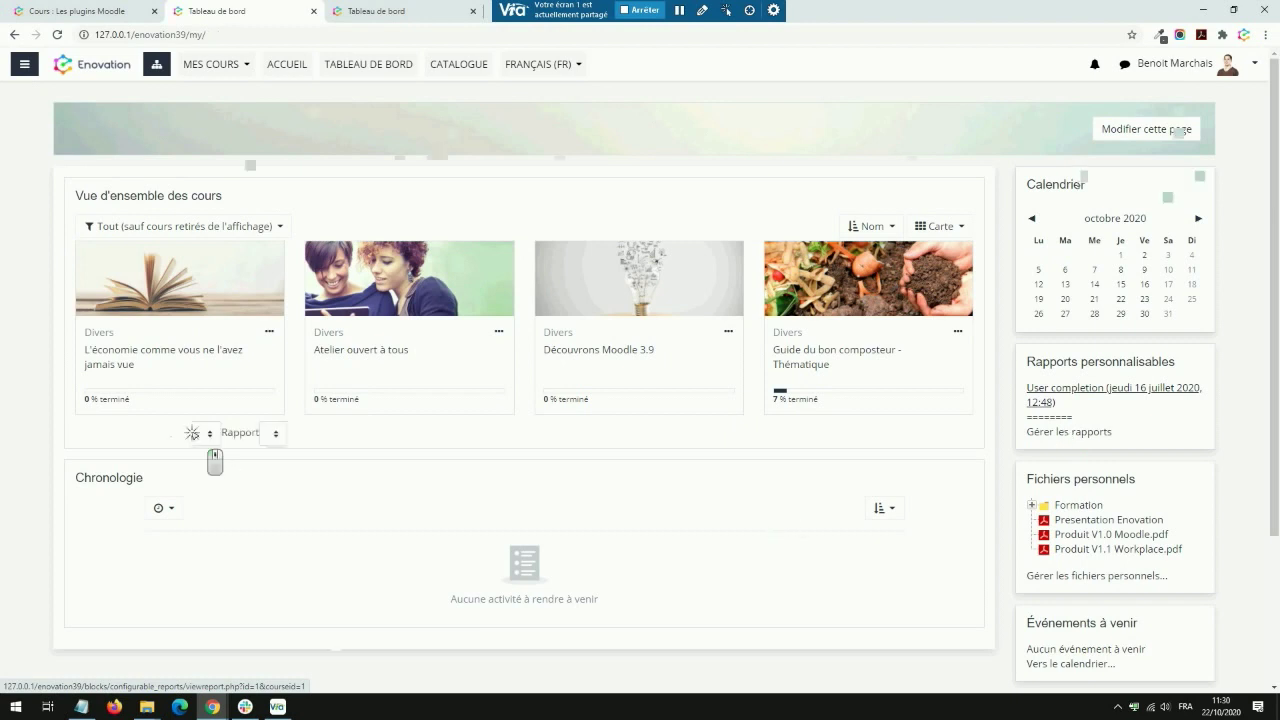
click(195, 434)
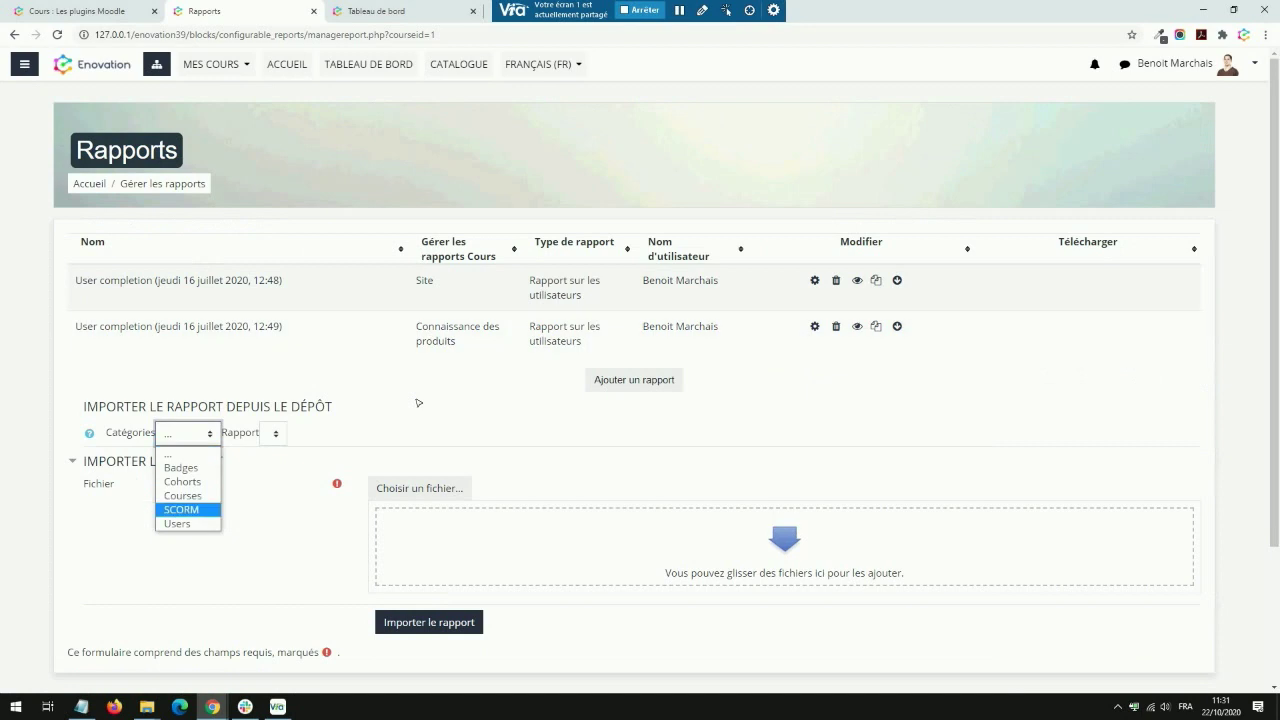
key(Up)
key(Up)
key(Up)
key(Up)
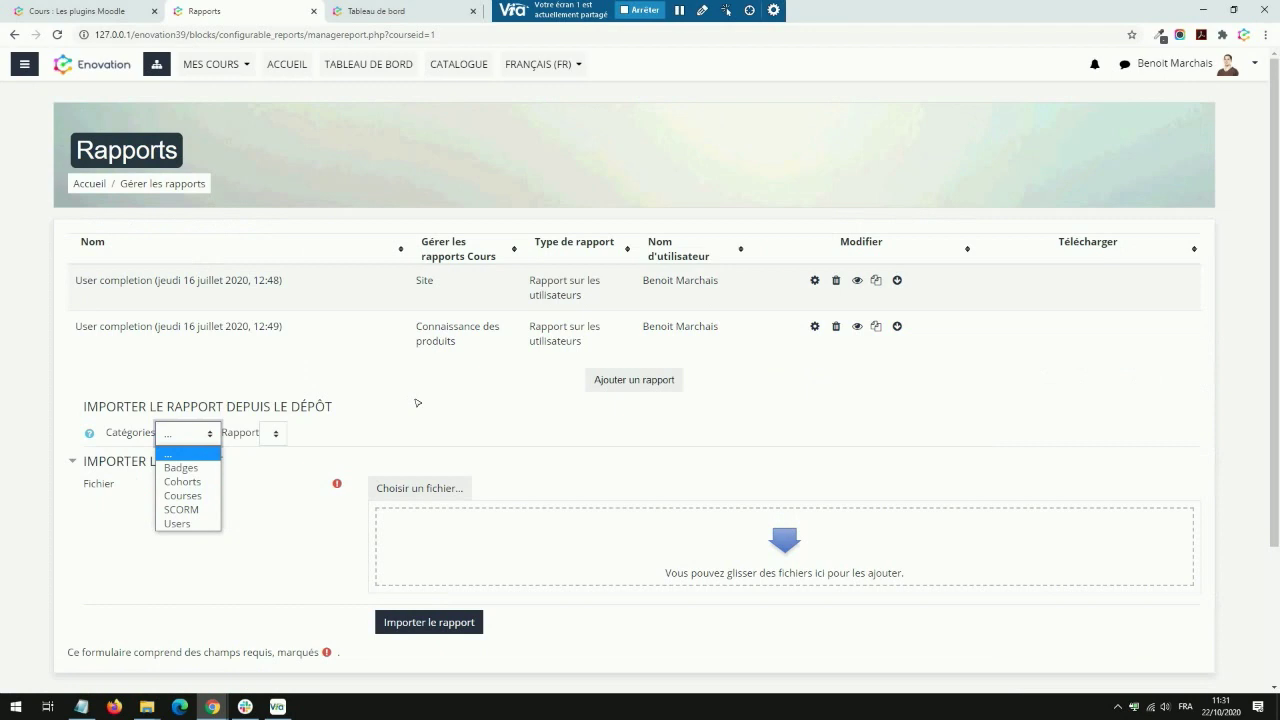
click(188, 432)
click(188, 432)
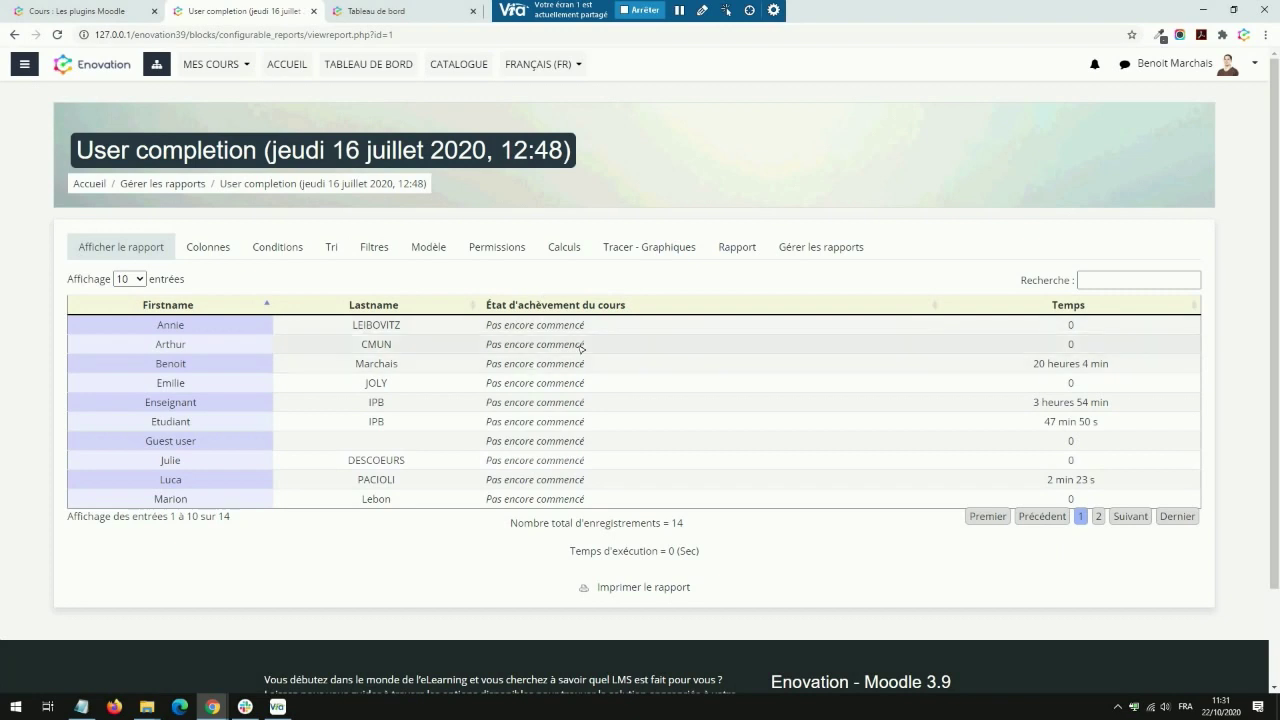
Go back to the reports management page and import "Most active courses.xml" from the repository's Courses category
click(15, 36)
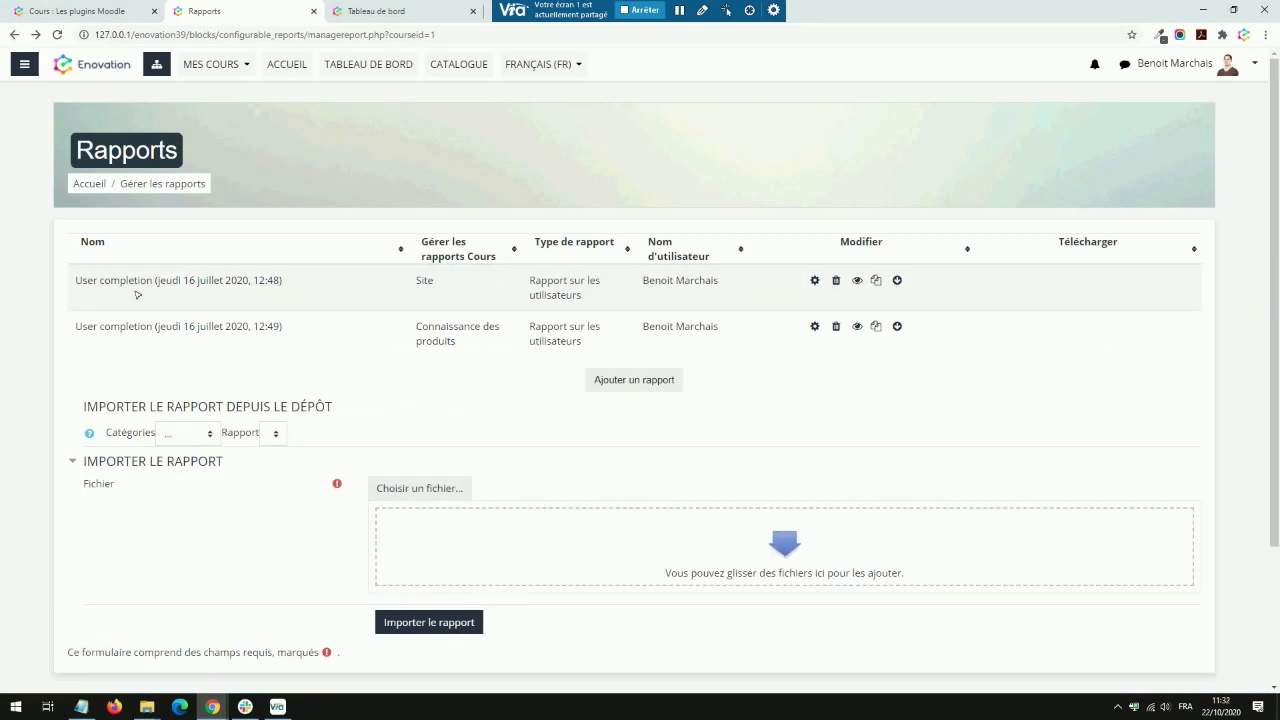
click(209, 432)
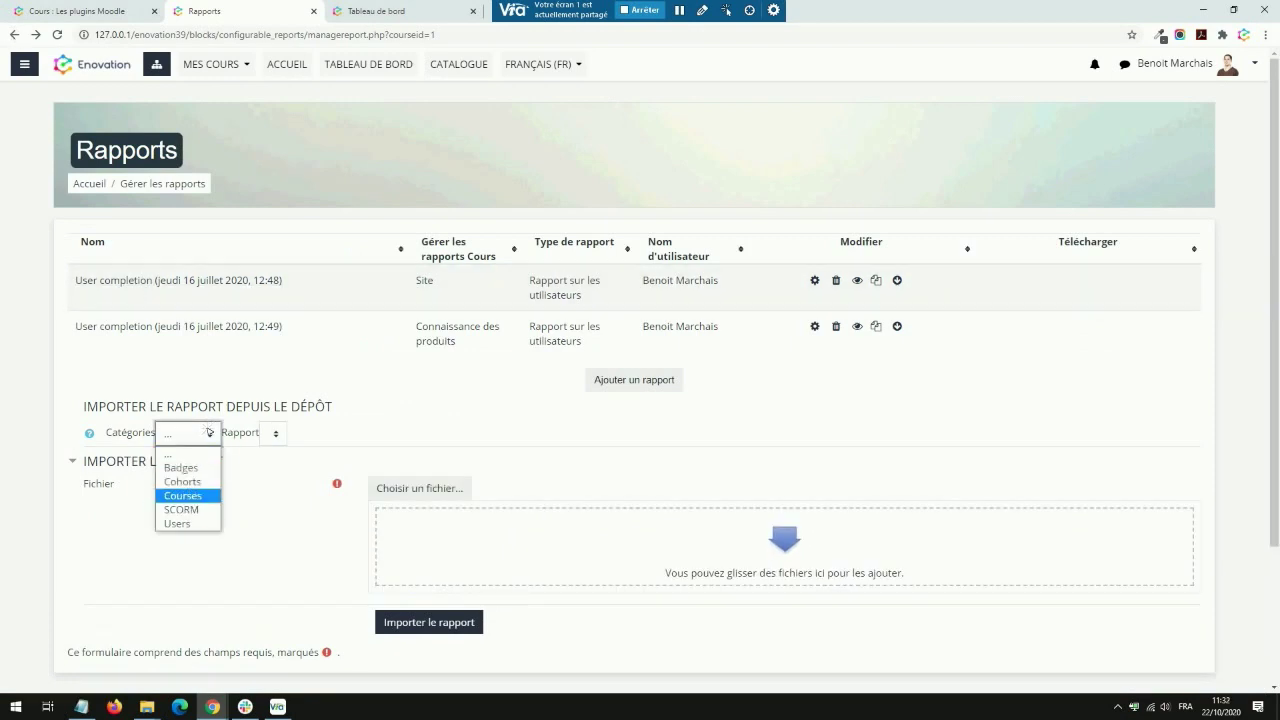
click(205, 495)
click(385, 438)
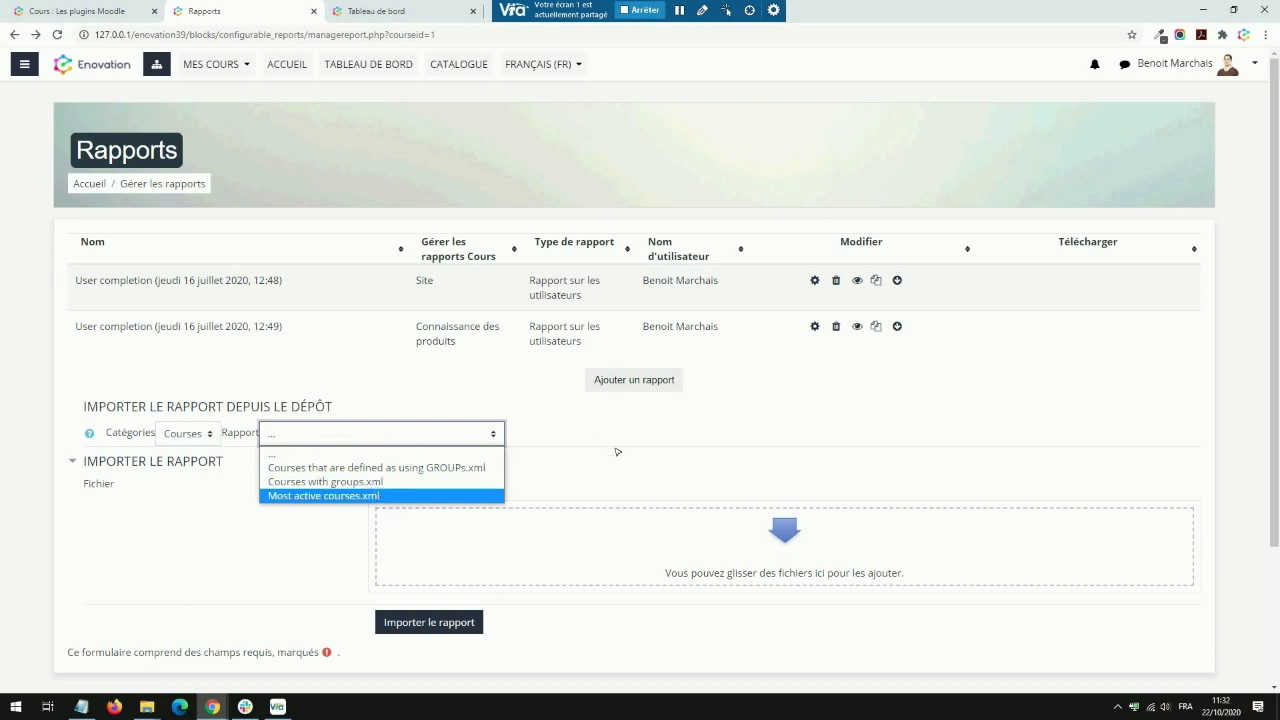
key(Return)
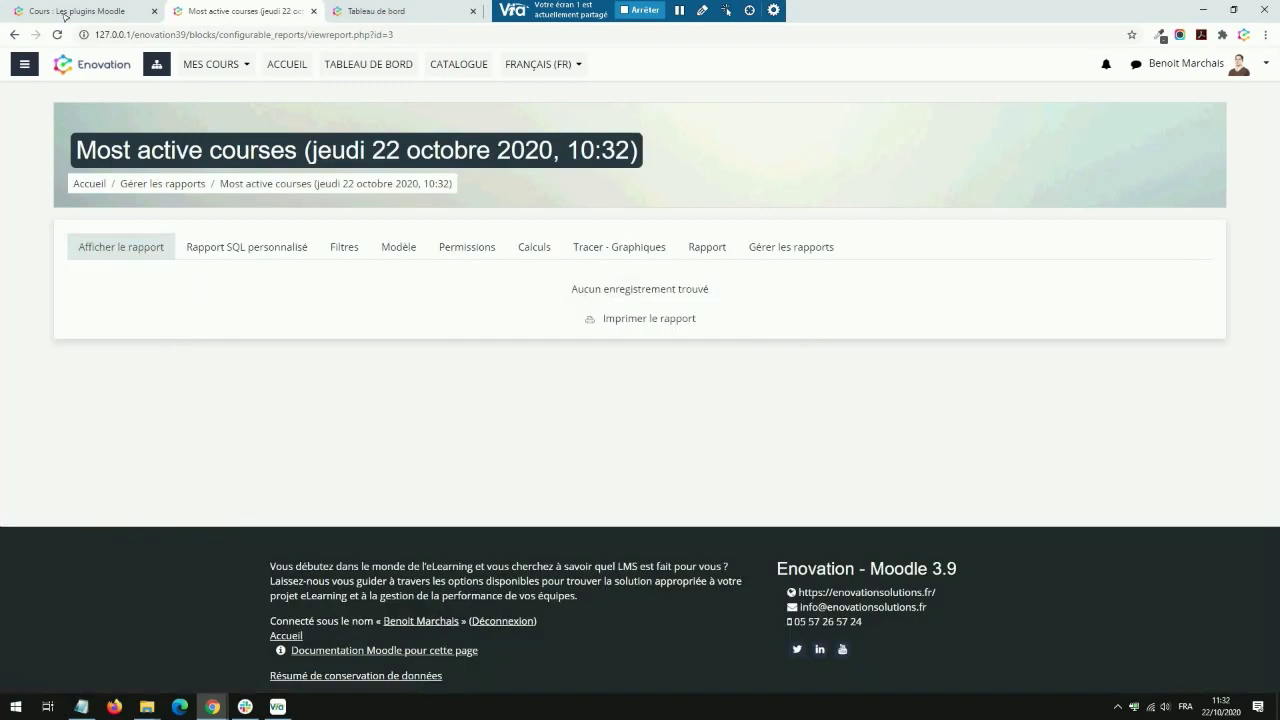
View the "Most active courses" report's custom SQL query and open the list of contributed SQL reports in a new tab
click(15, 34)
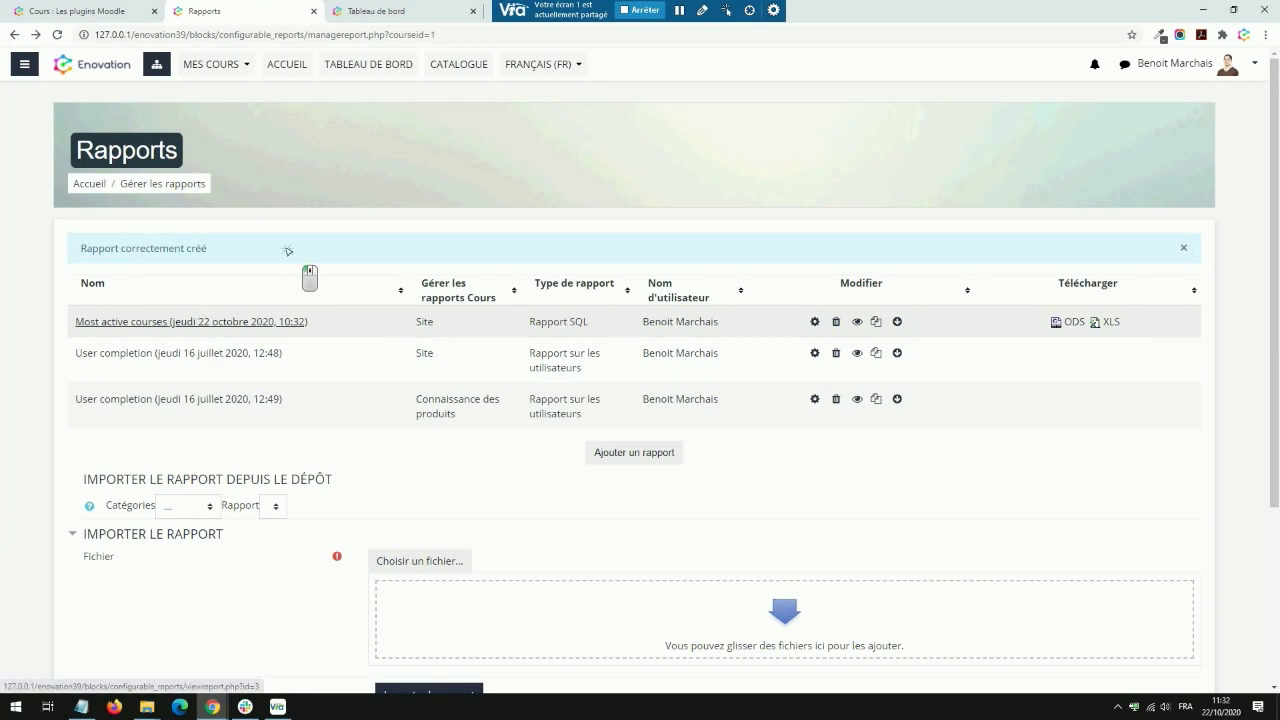
key(F5)
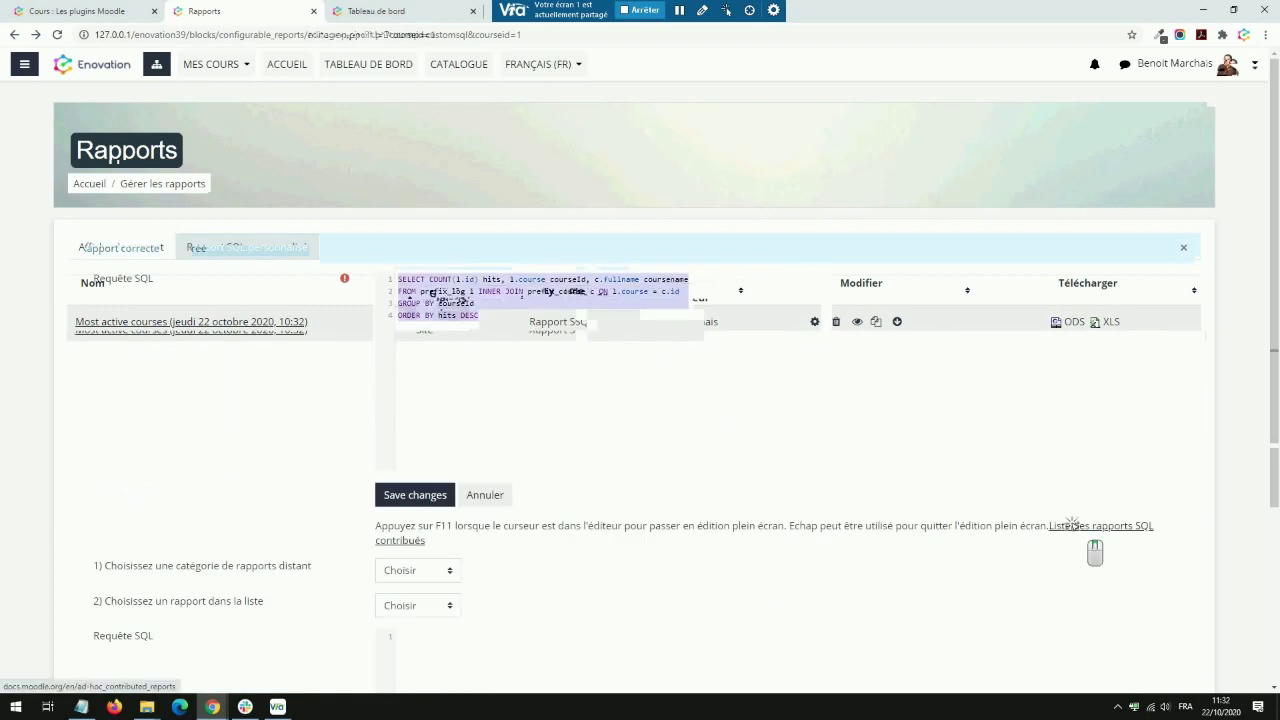
middle_click(1075, 527)
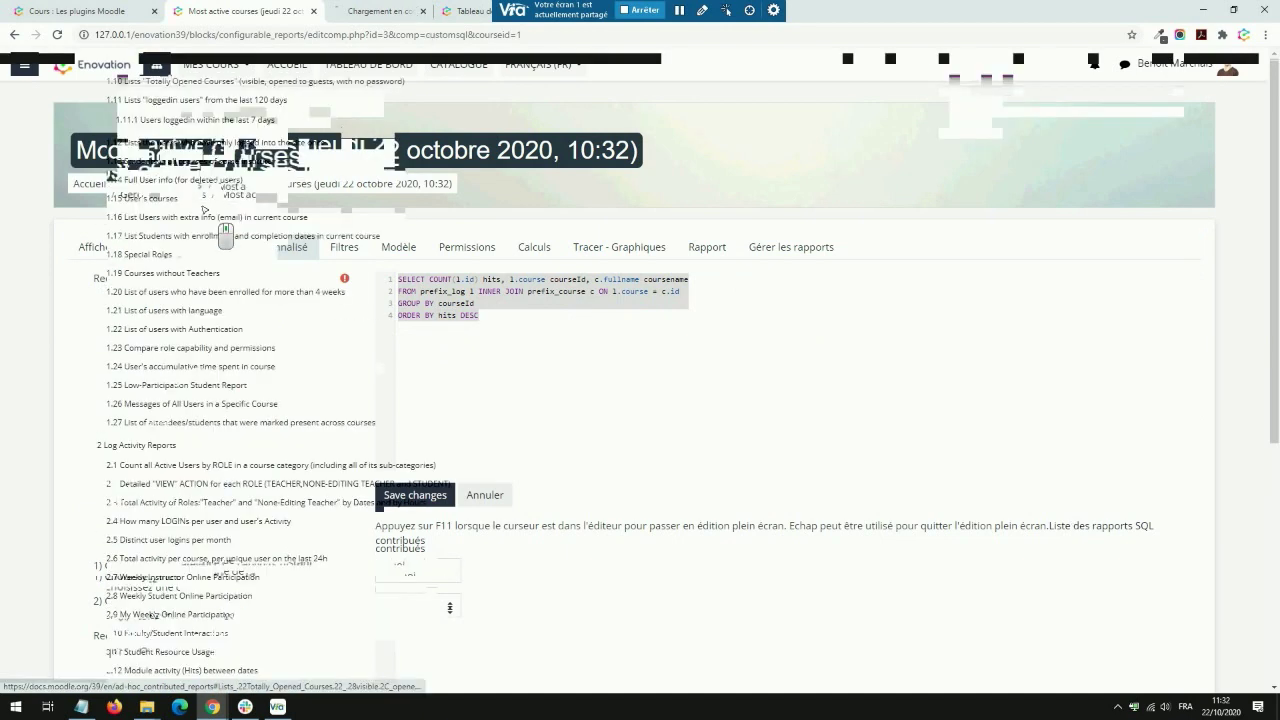
Browse the contributed reports list, examining the log activity, course, course design, grade and completion, and activity module reports
scroll(227, 225, down, 4)
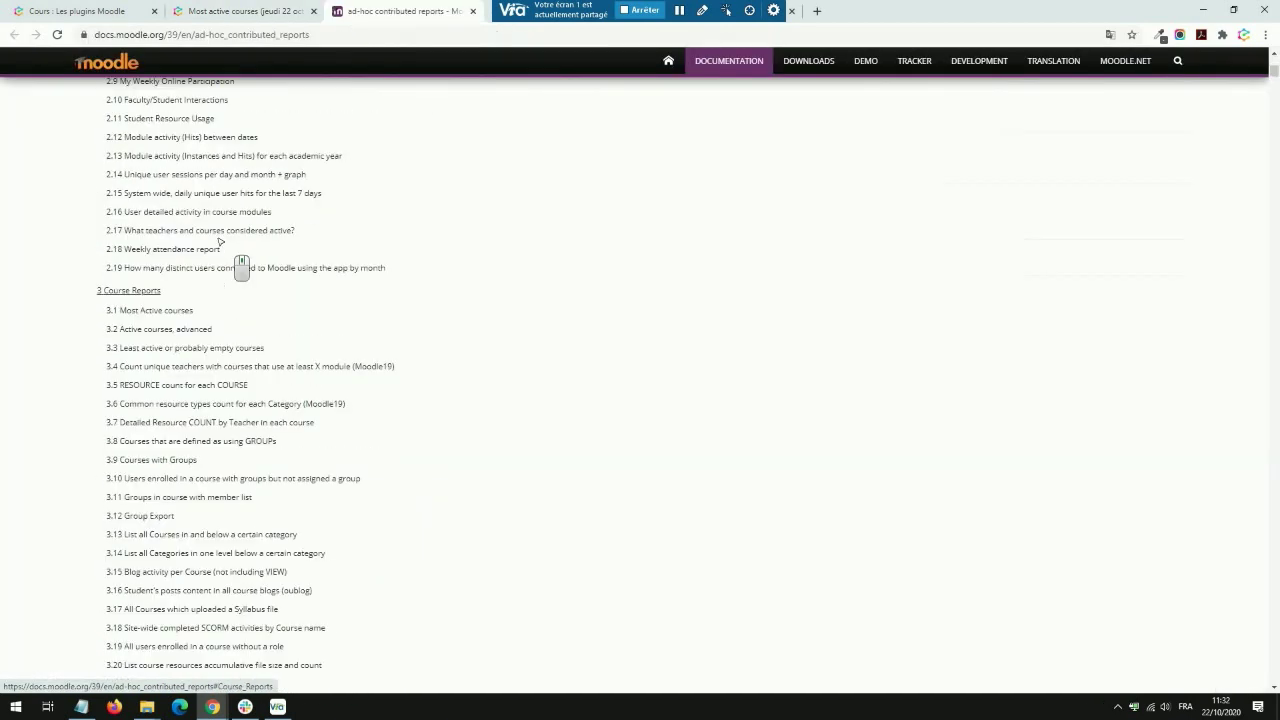
scroll(221, 244, up, 2)
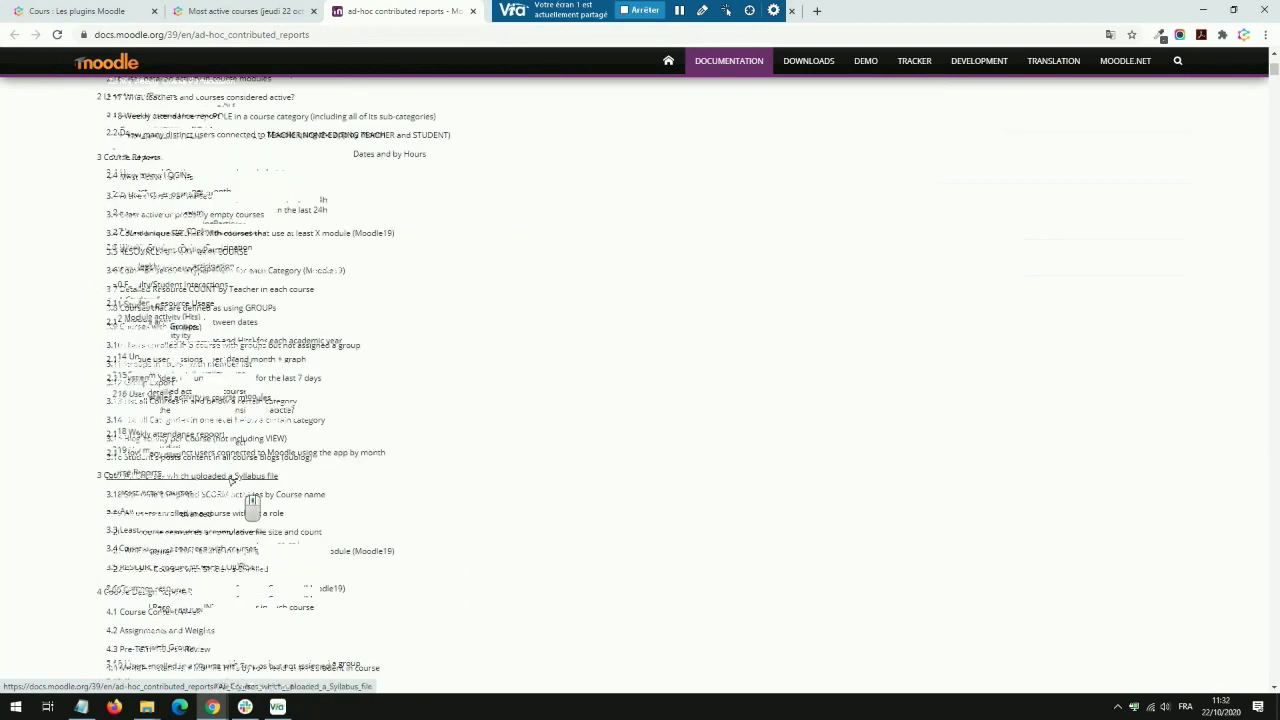
scroll(215, 415, down, 1)
scroll(217, 433, down, 5)
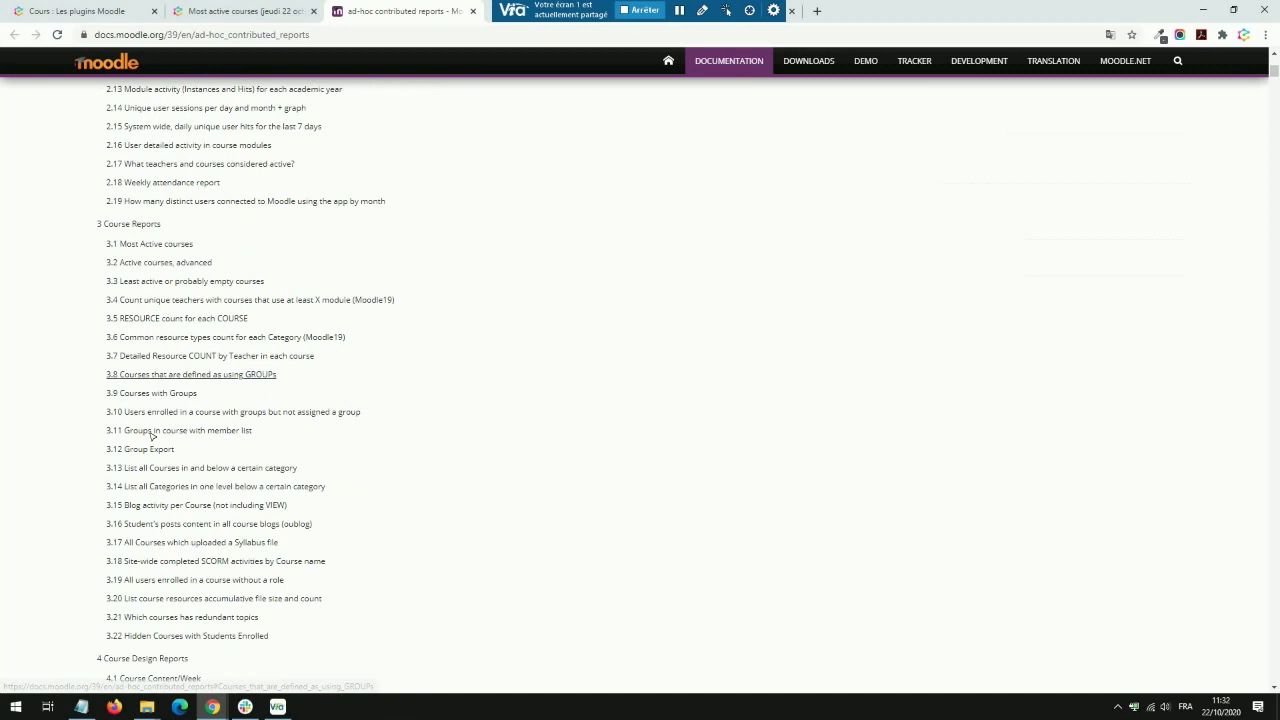
scroll(153, 435, up, 5)
scroll(153, 435, down, 4)
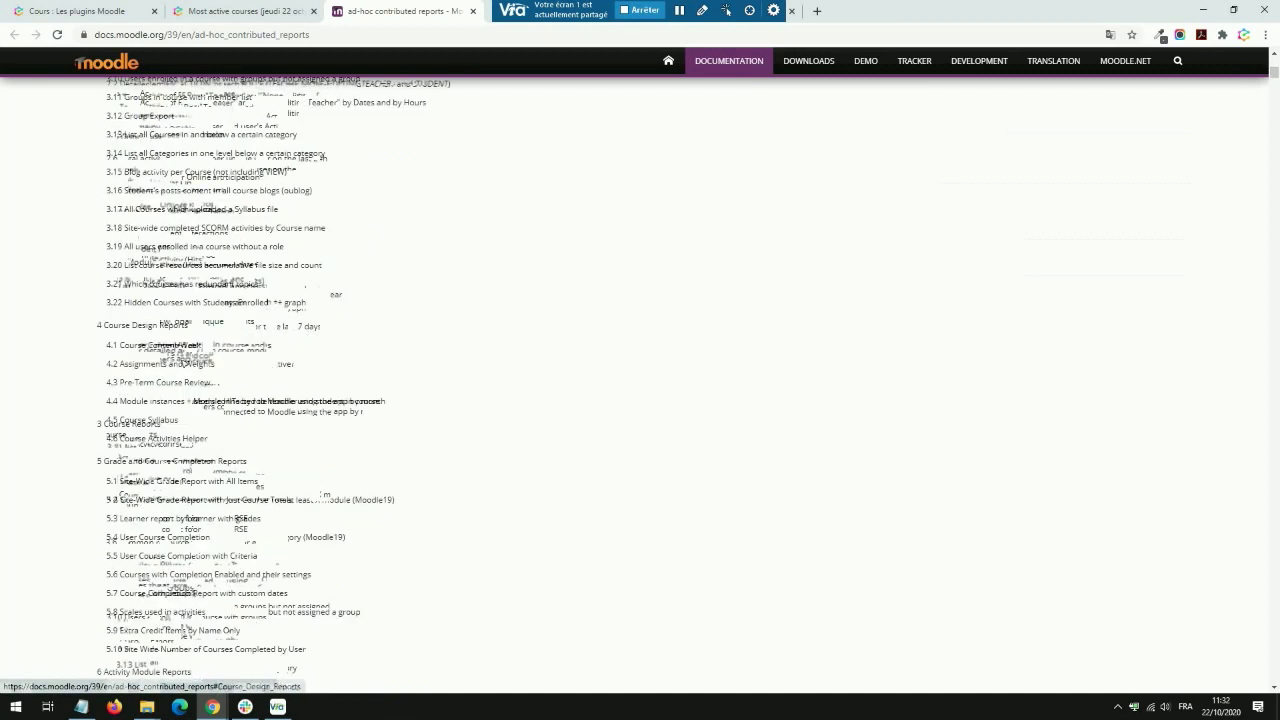
scroll(254, 416, down, 2)
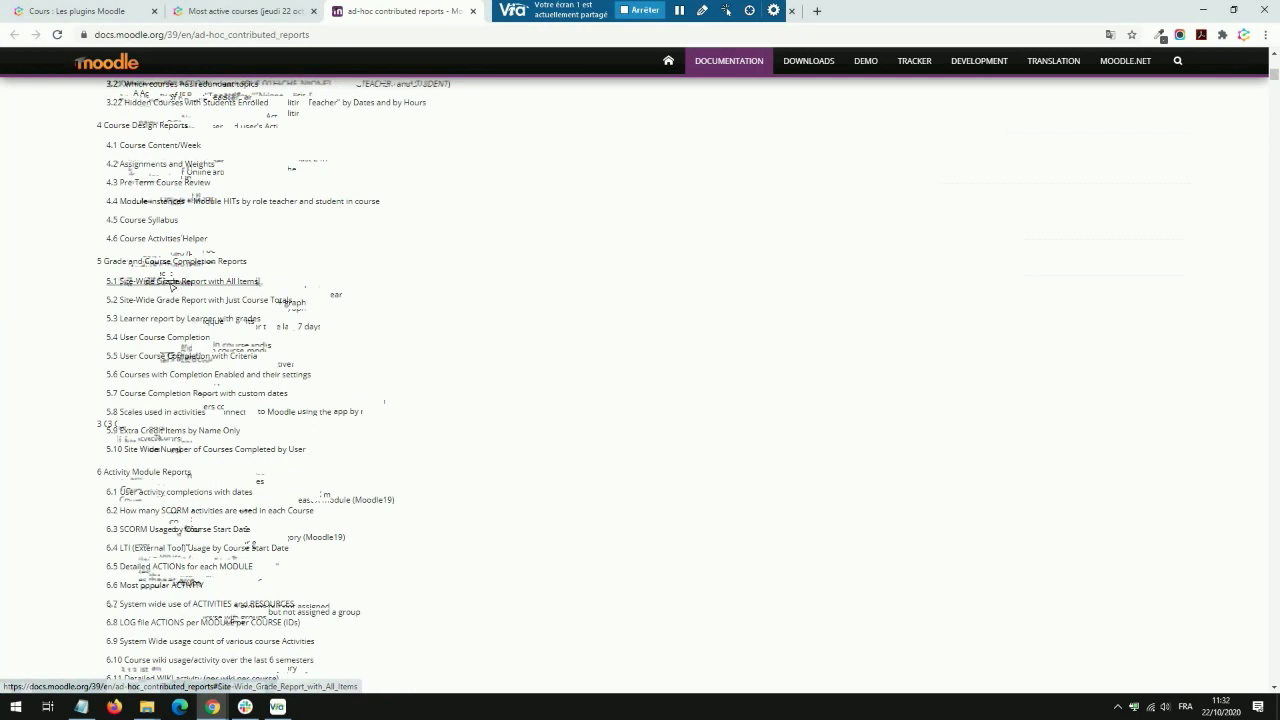
scroll(157, 336, down, 2)
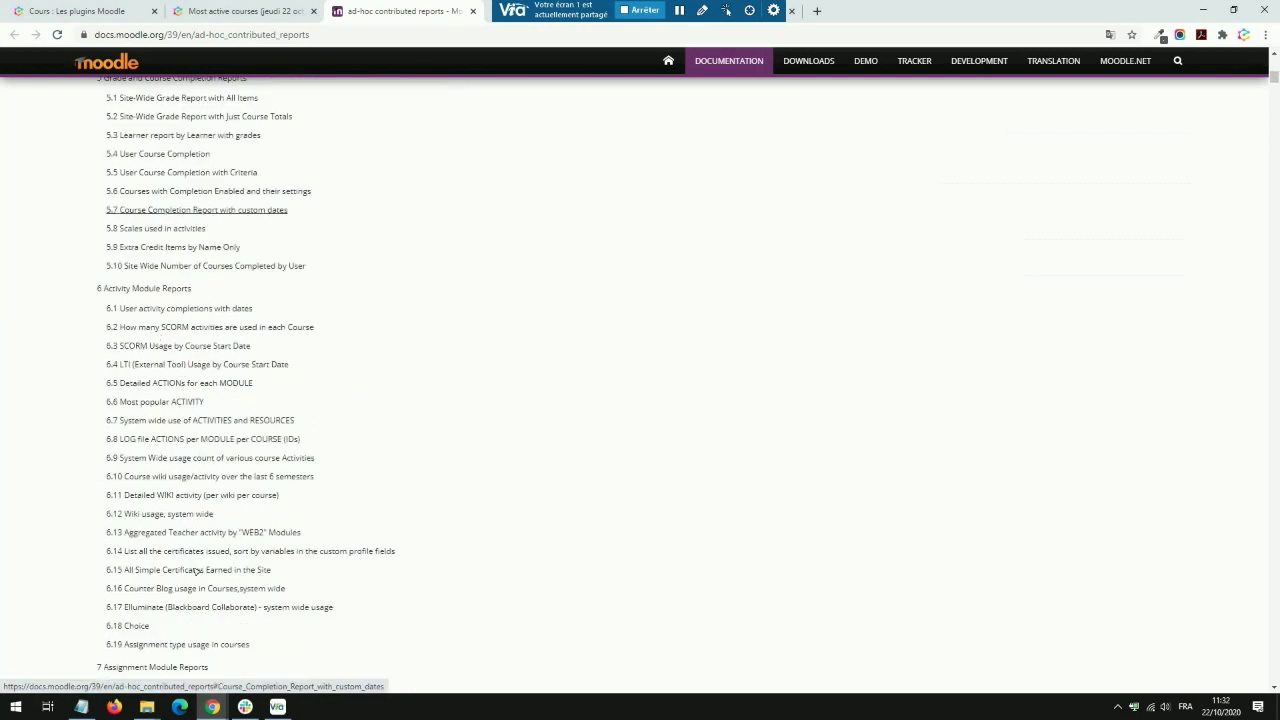
scroll(294, 429, up, 3)
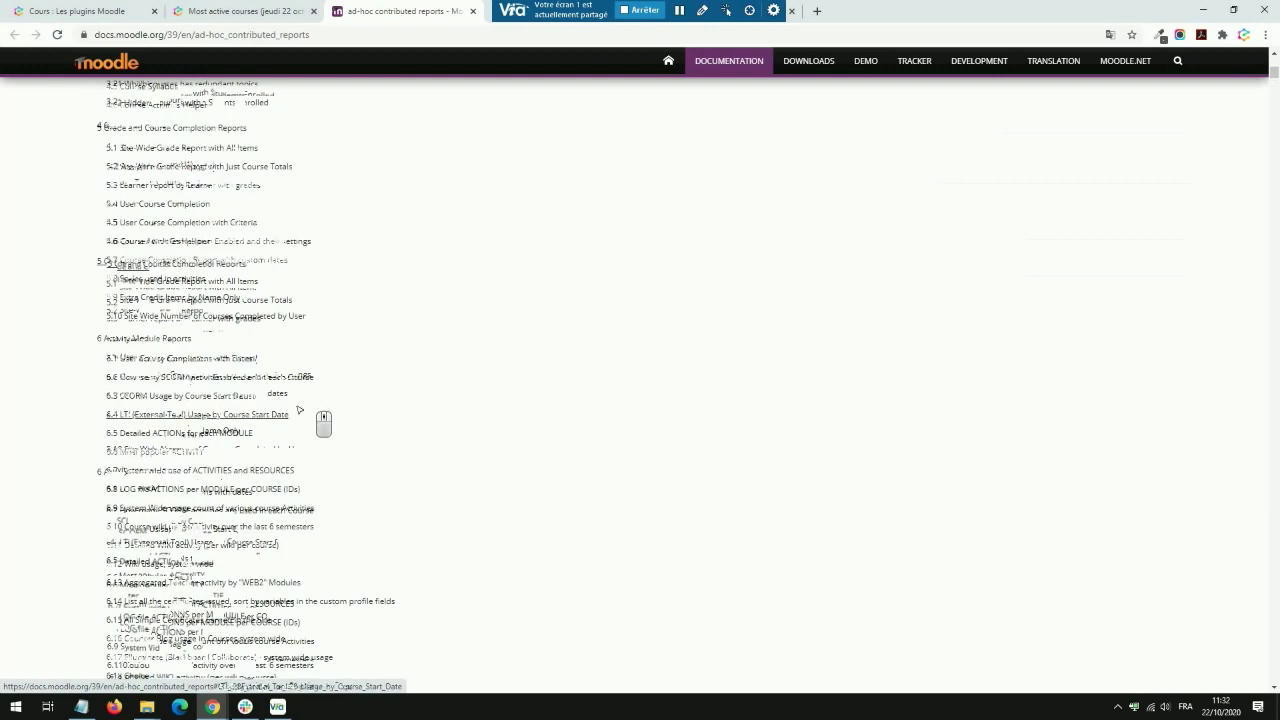
scroll(314, 400, up, 8)
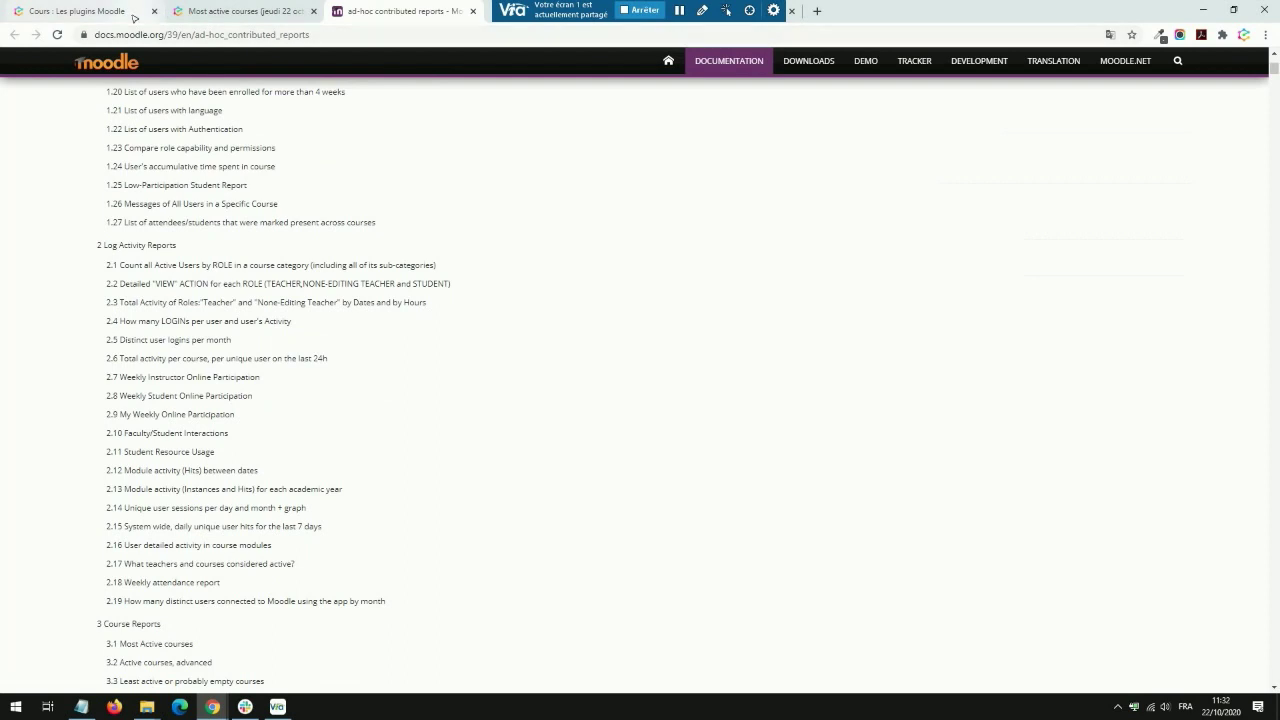
Return to the "Les plugins Moodle" course and collapse its "Statistiques" section
click(133, 17)
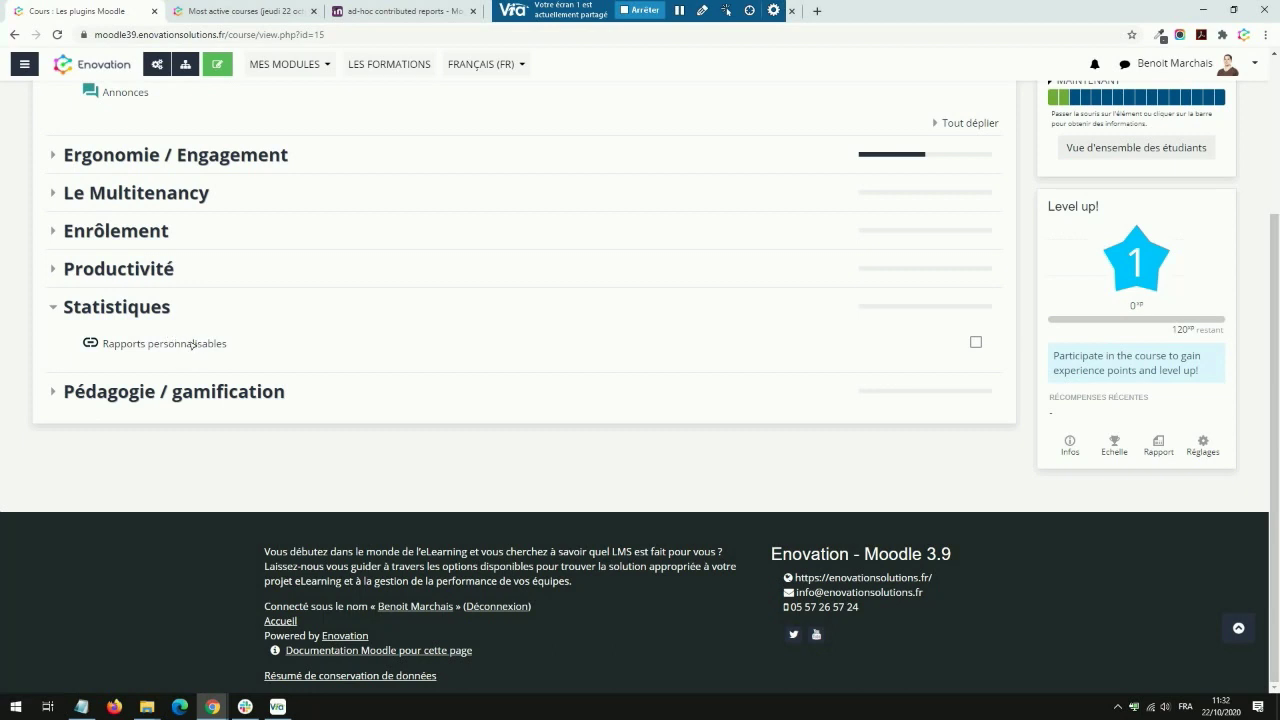
click(50, 308)
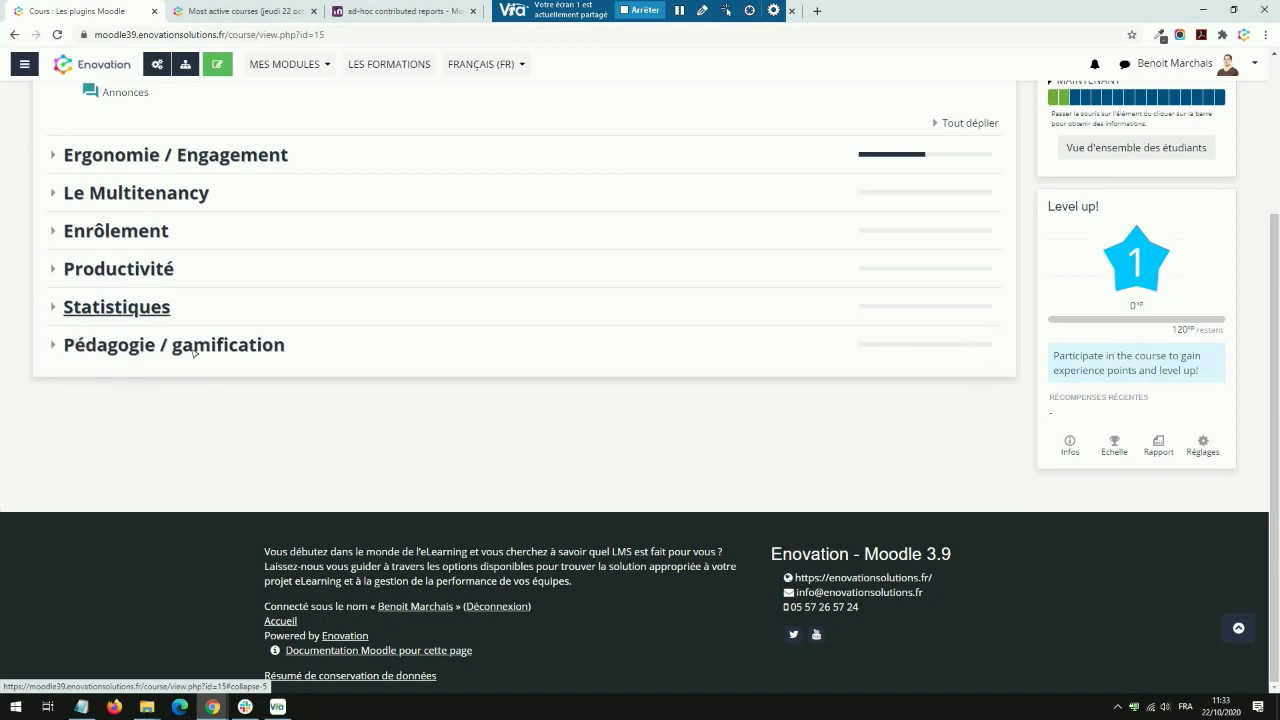
Collapse the "Statistiques" section, expand "Pédagogie / gamification" and check activity completion in the Progression block
key(Return)
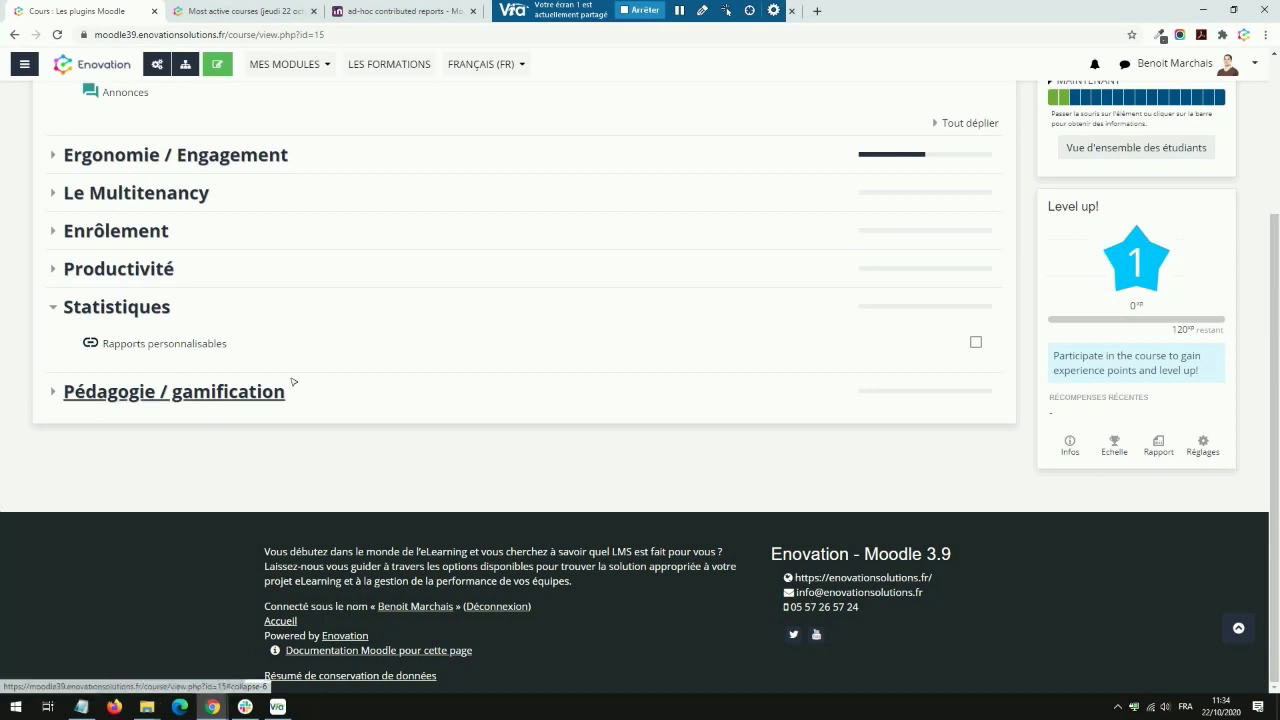
click(60, 394)
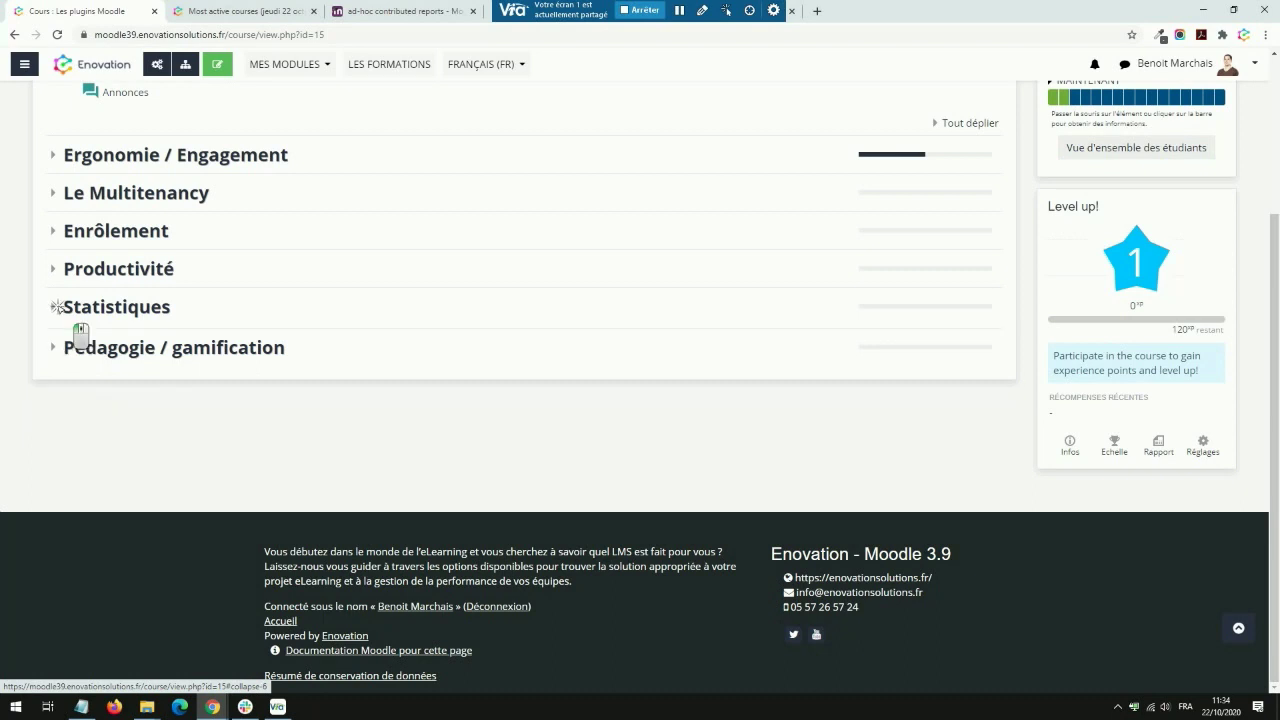
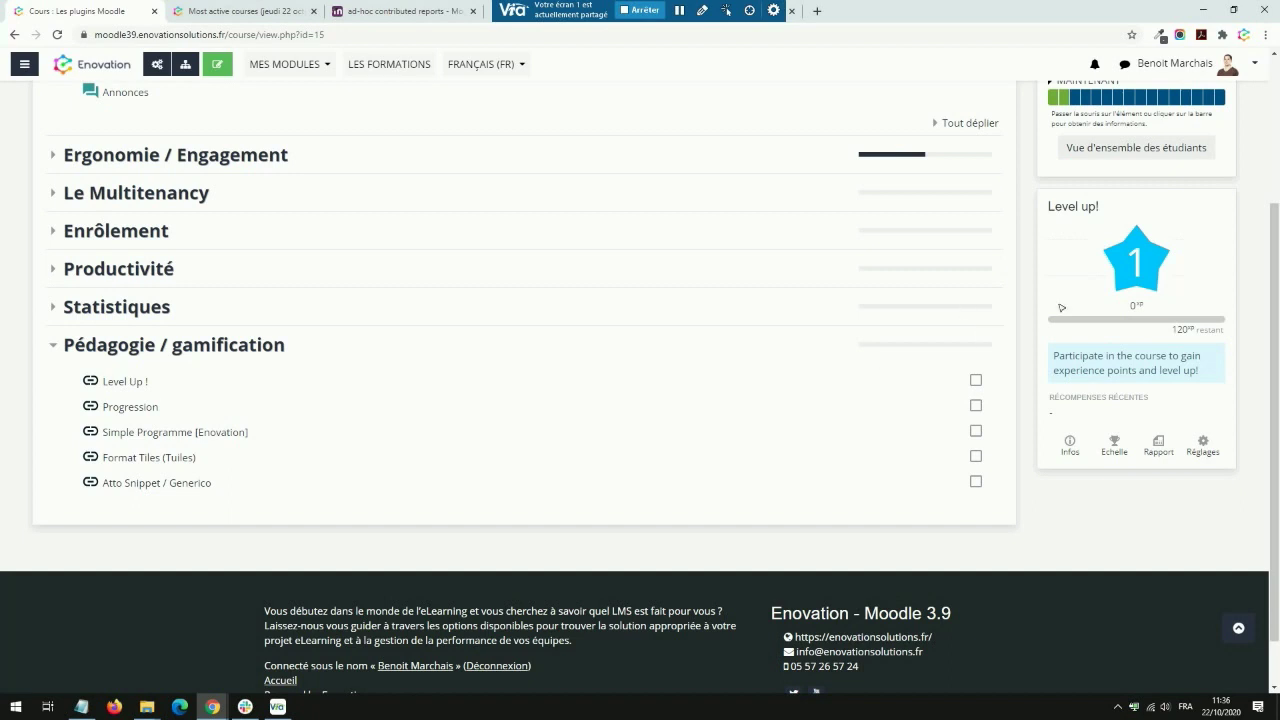
scroll(1103, 297, up, 2)
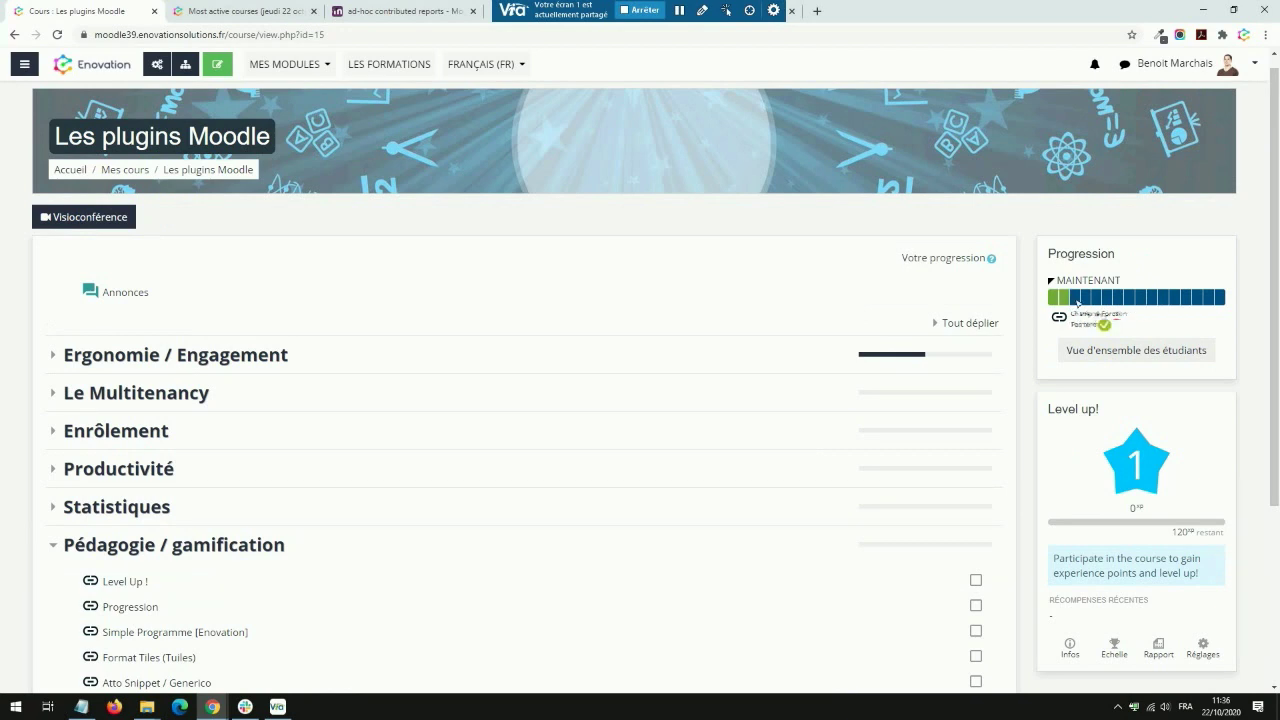
scroll(786, 354, down, 2)
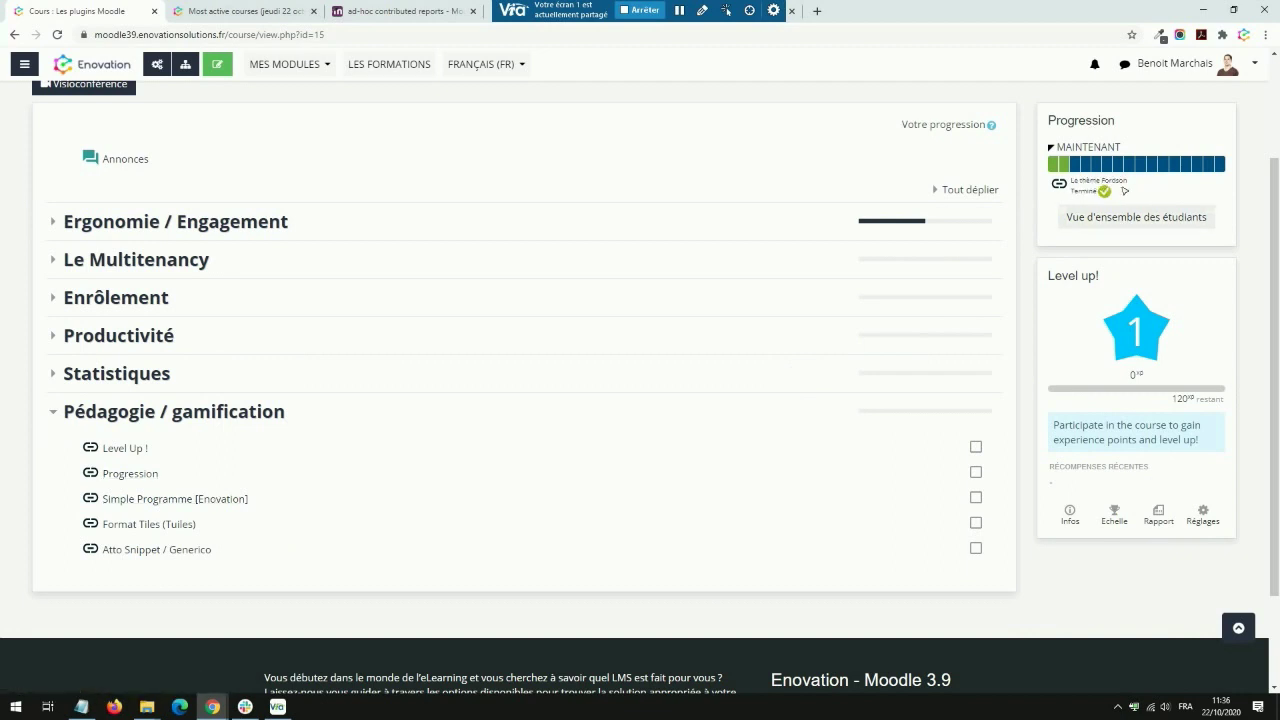
mouse_move(1086, 162)
Expand "Ergonomie / Engagement", complete "Catalogue des formations [Enovation]" and refresh the course to update the Progression block
click(150, 228)
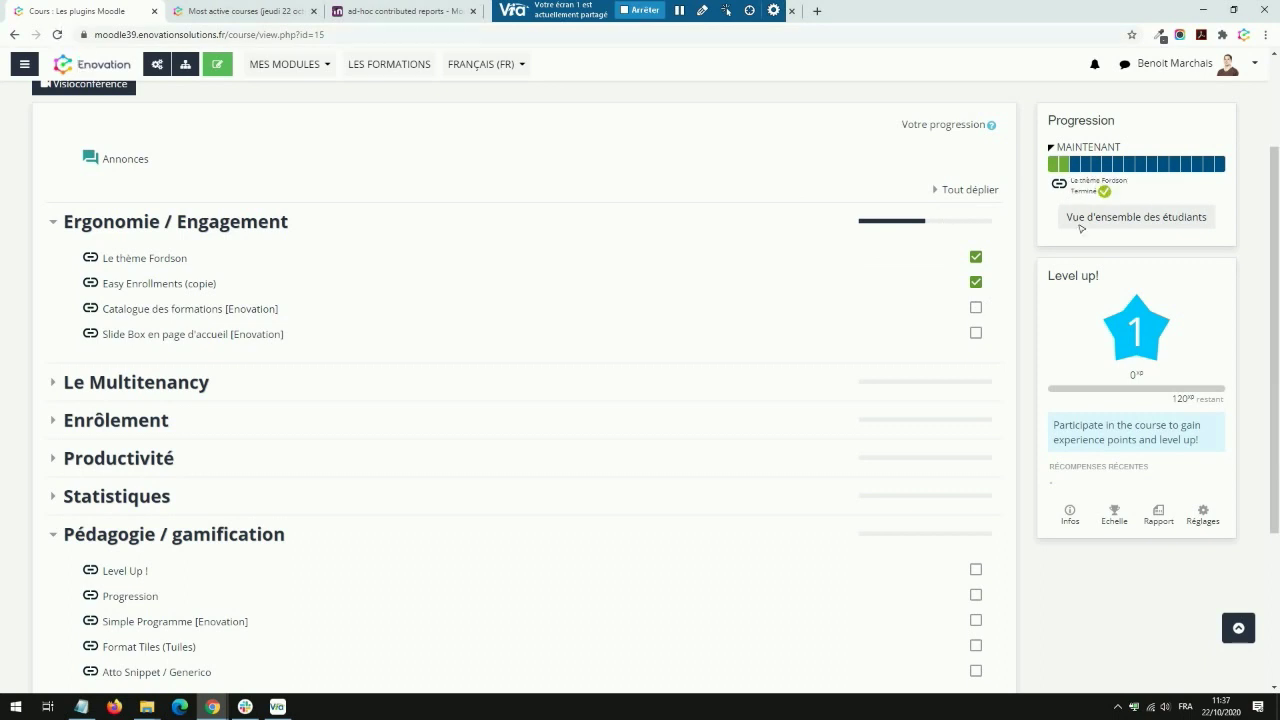
key(F5)
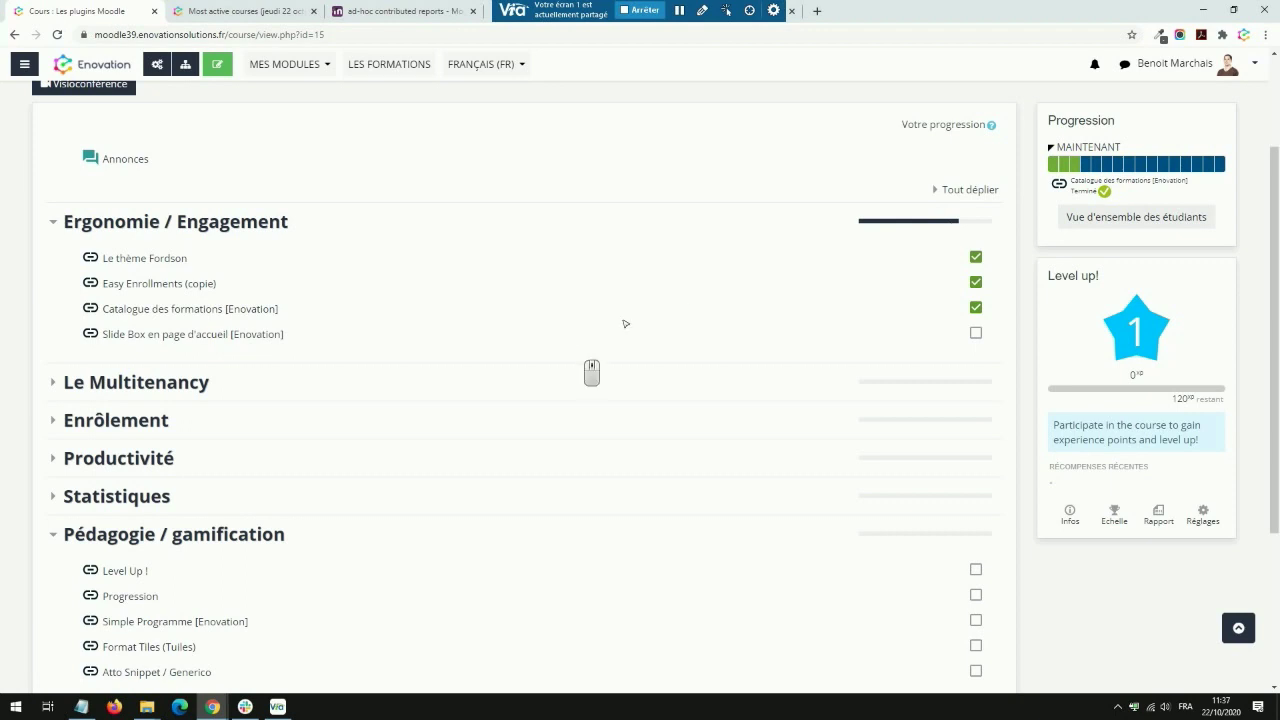
scroll(570, 347, down, 1)
scroll(570, 347, down, 2)
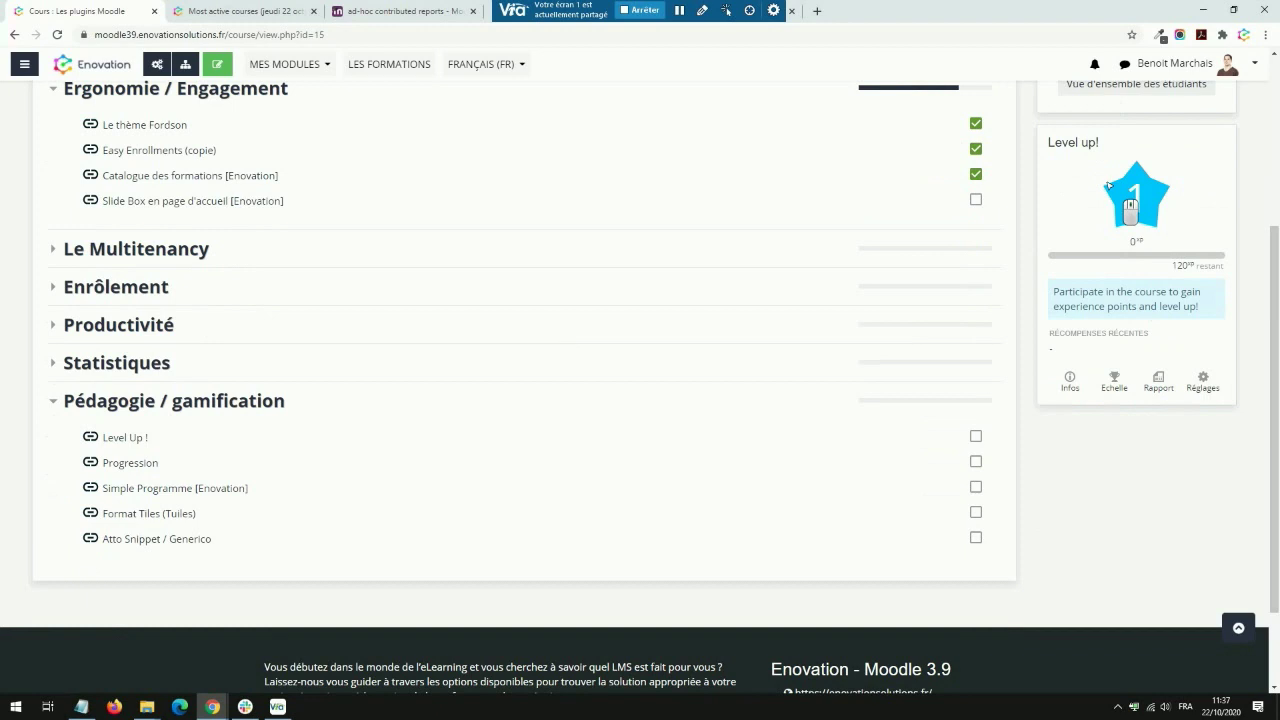
scroll(1108, 185, up, 1)
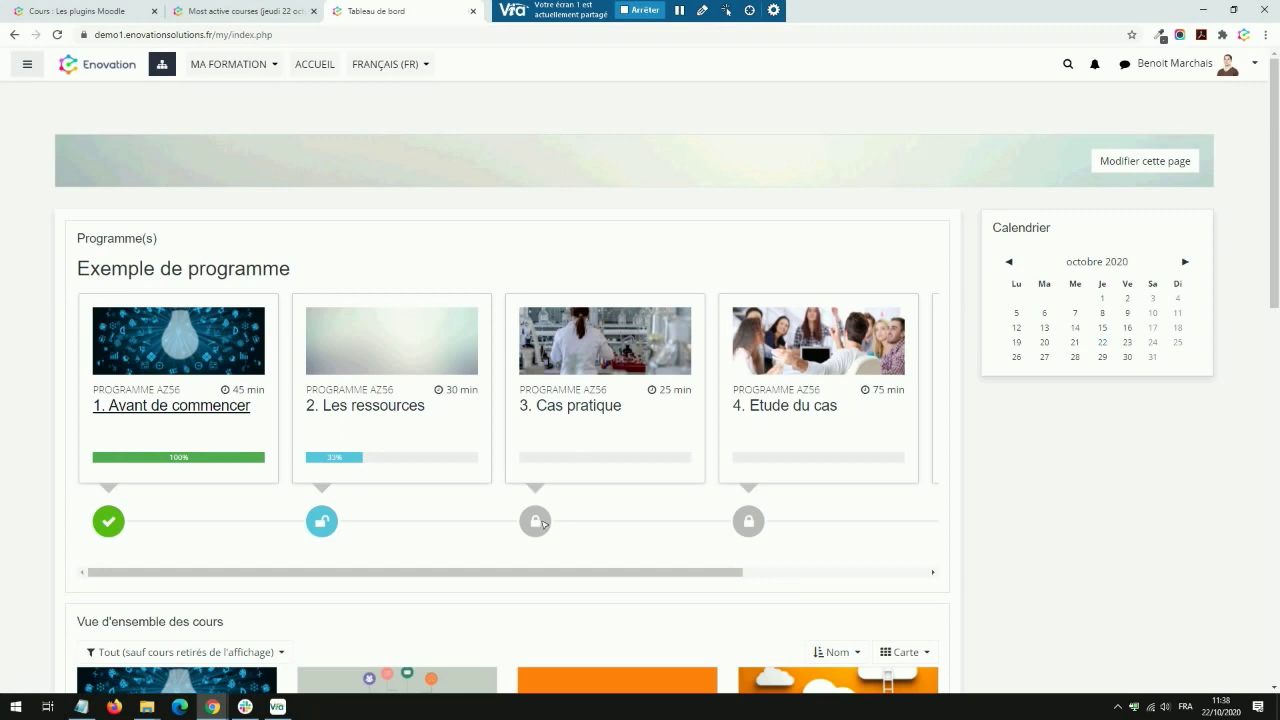
Examine the course sequence in "Exemple de programme" on the demo dashboard and compare it with the course overview below
click(516, 573)
scroll(190, 484, right, 2)
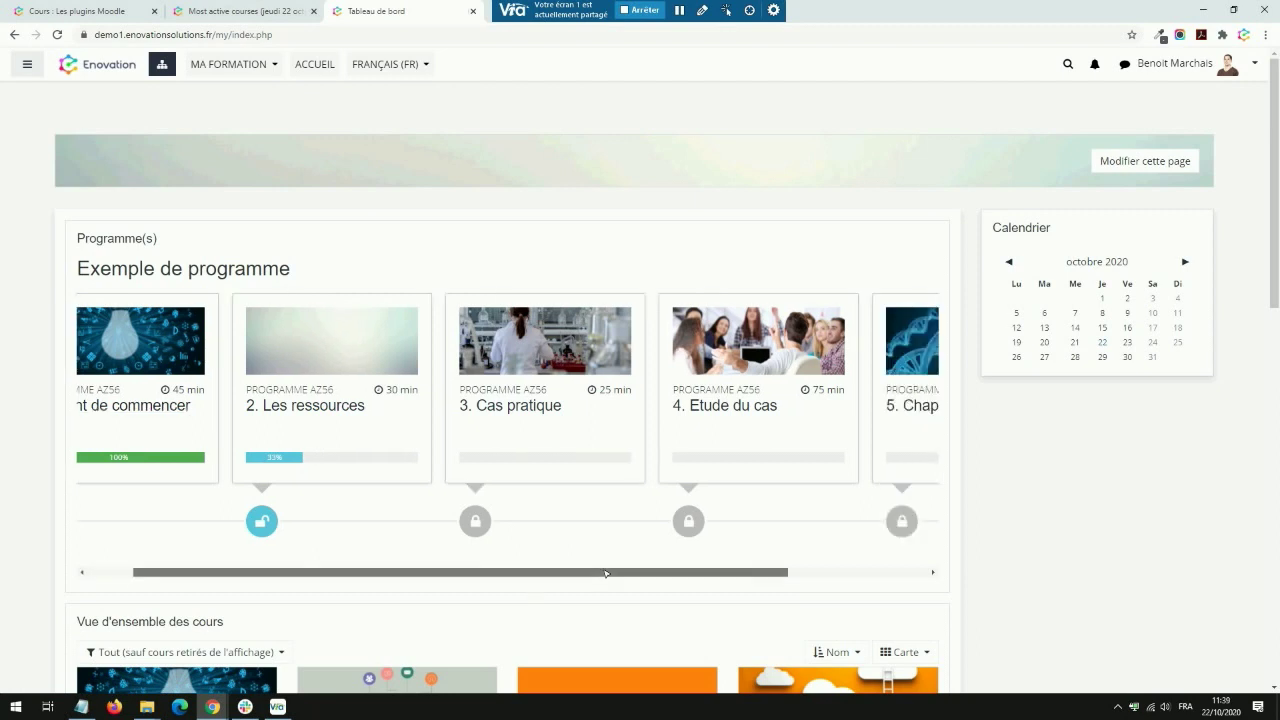
scroll(190, 484, left, 2)
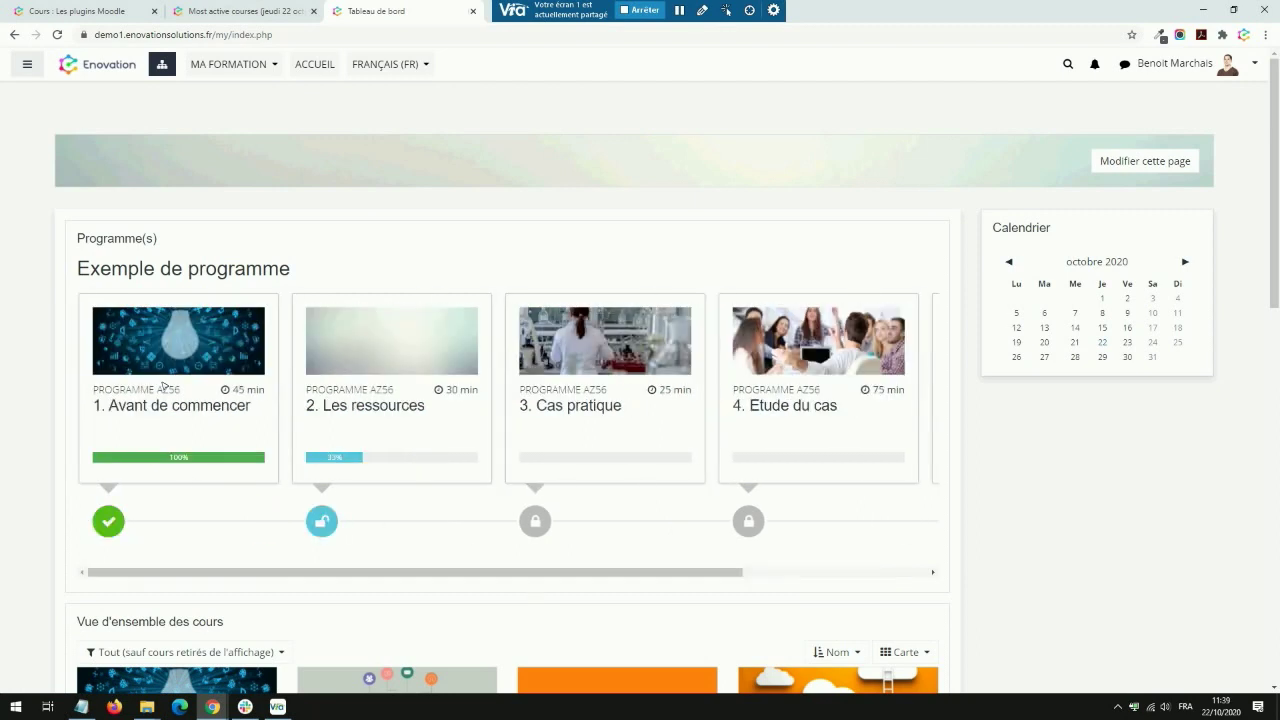
scroll(180, 386, right, 2)
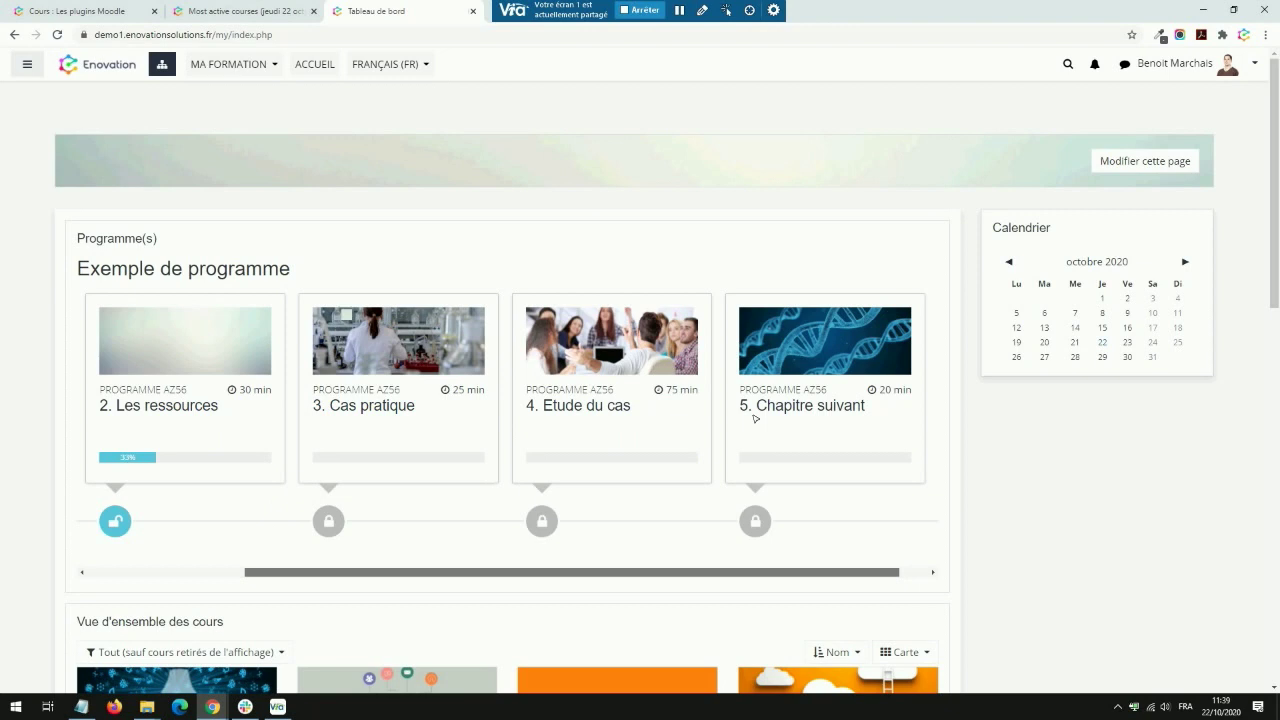
scroll(766, 426, left, 3)
scroll(786, 417, down, 5)
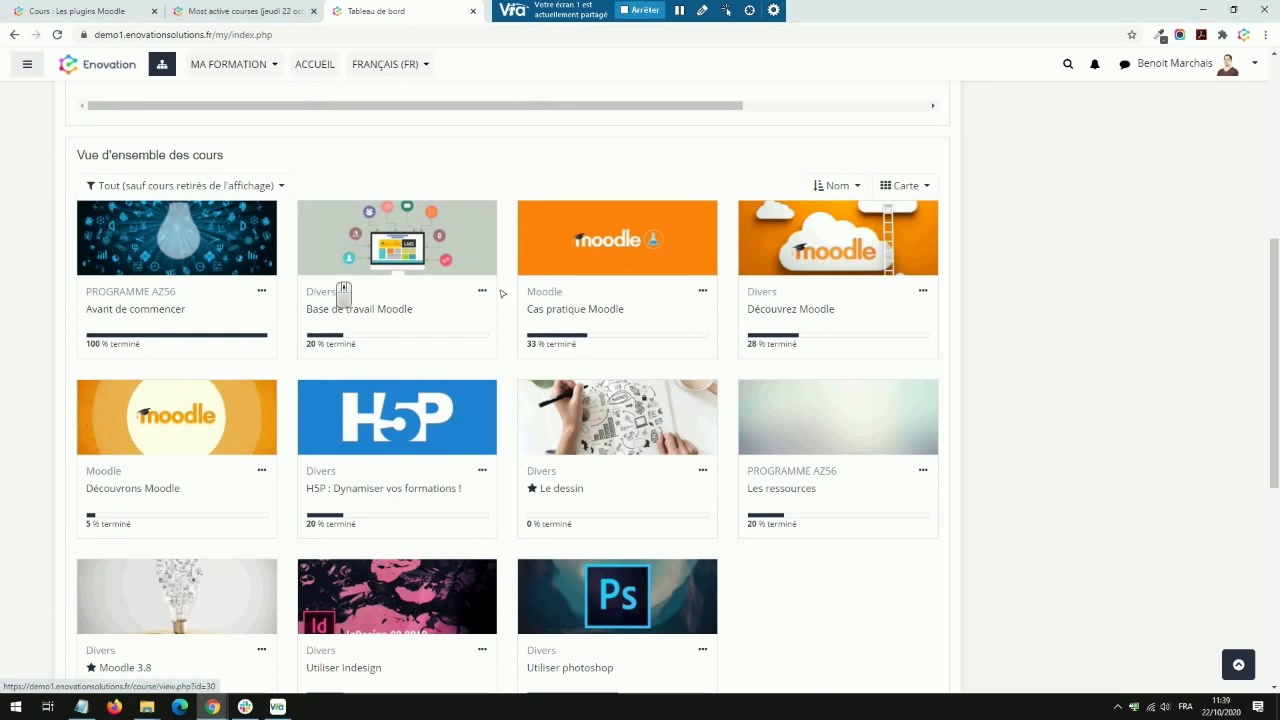
scroll(343, 286, up, 5)
scroll(138, 305, down, 2)
scroll(138, 305, up, 2)
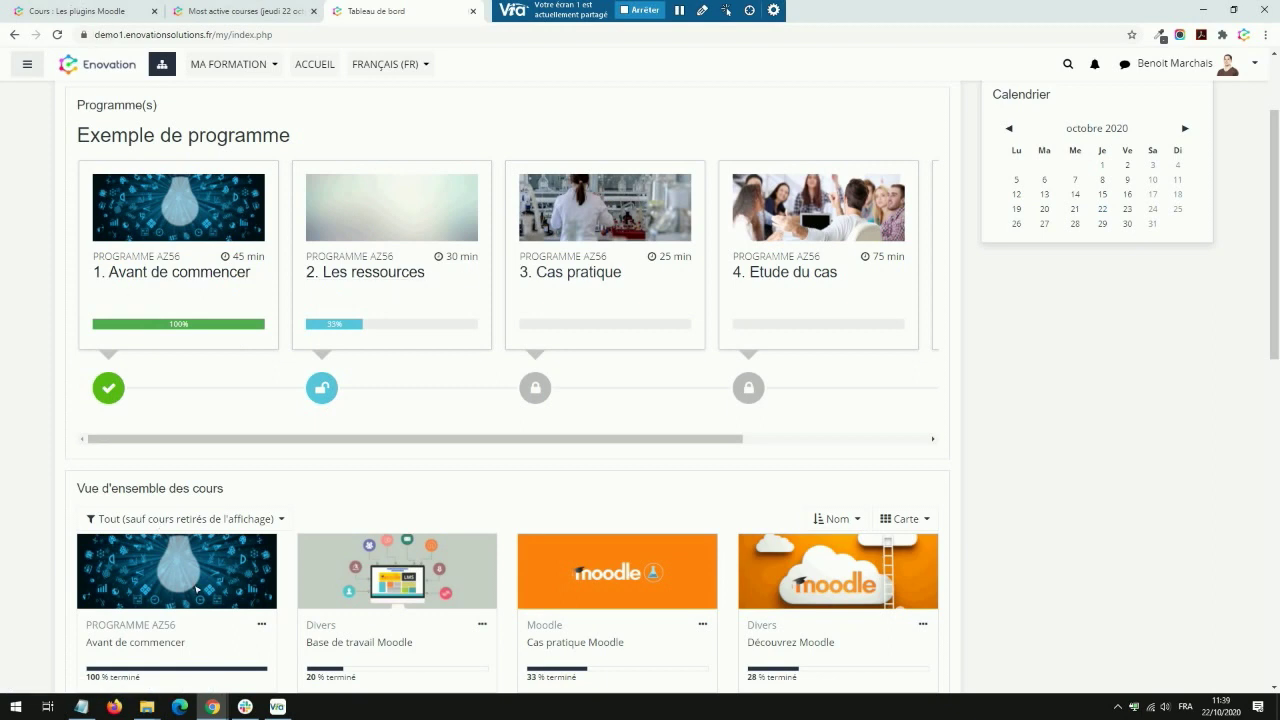
Open the "Découvrons Moodle - Tuiles" course, view its "De l'aide encore de l'aide" section and return to the tile overview
key(ctrl+Tab)
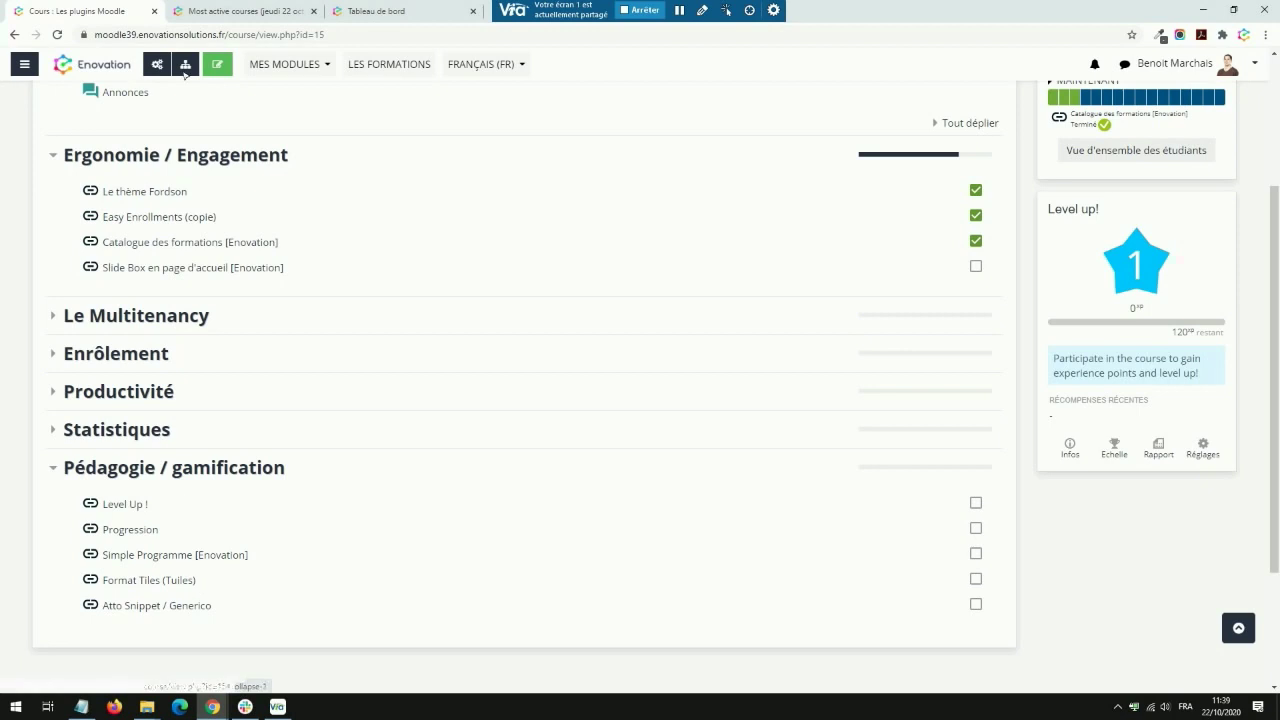
click(186, 66)
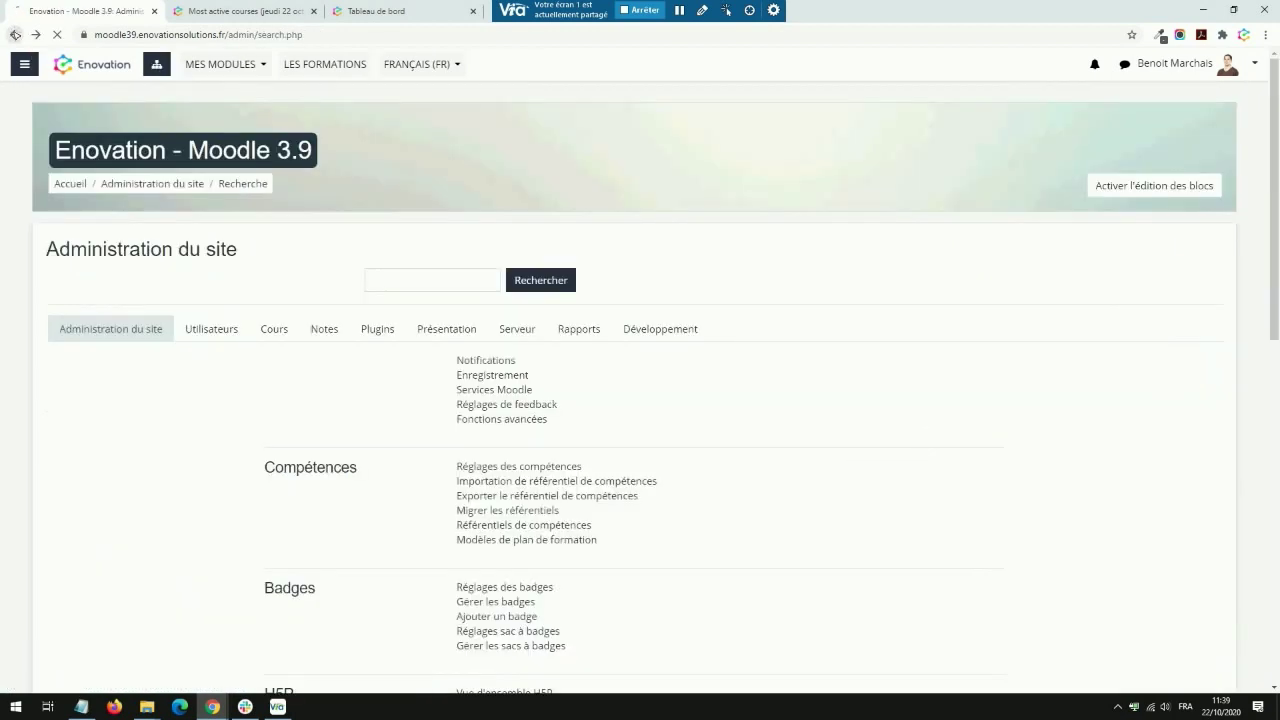
key(alt+Left)
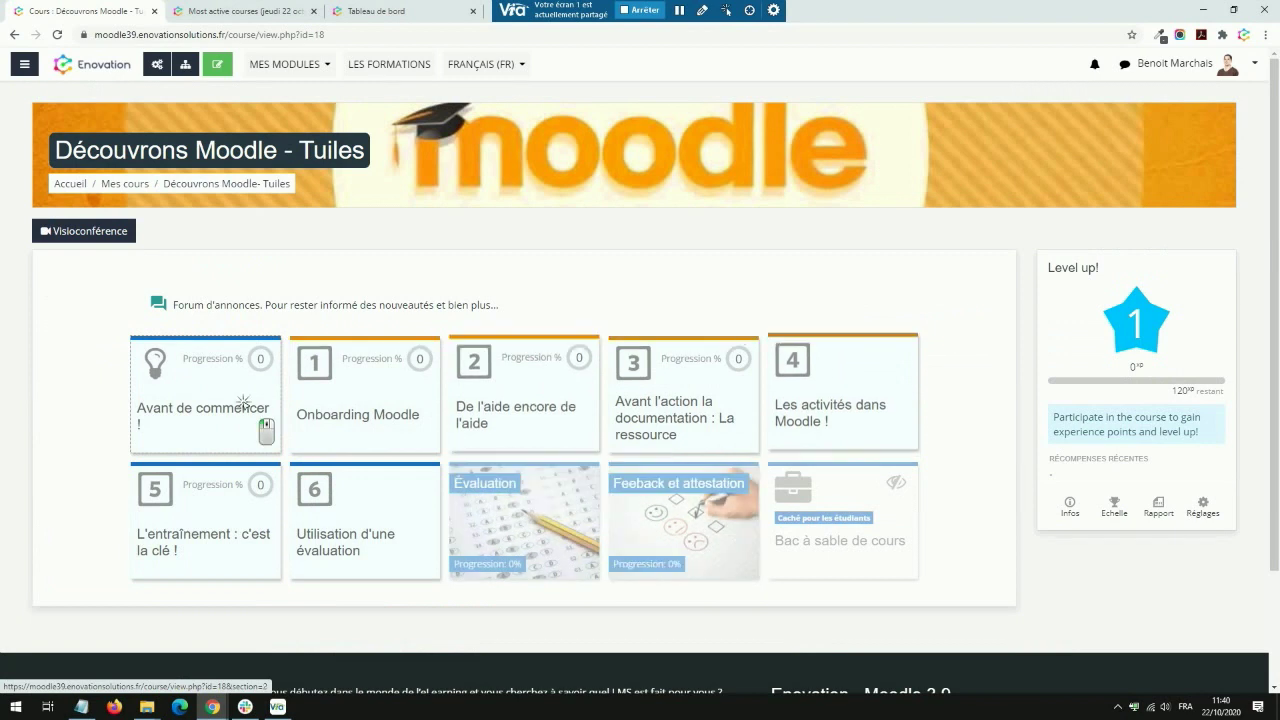
click(722, 400)
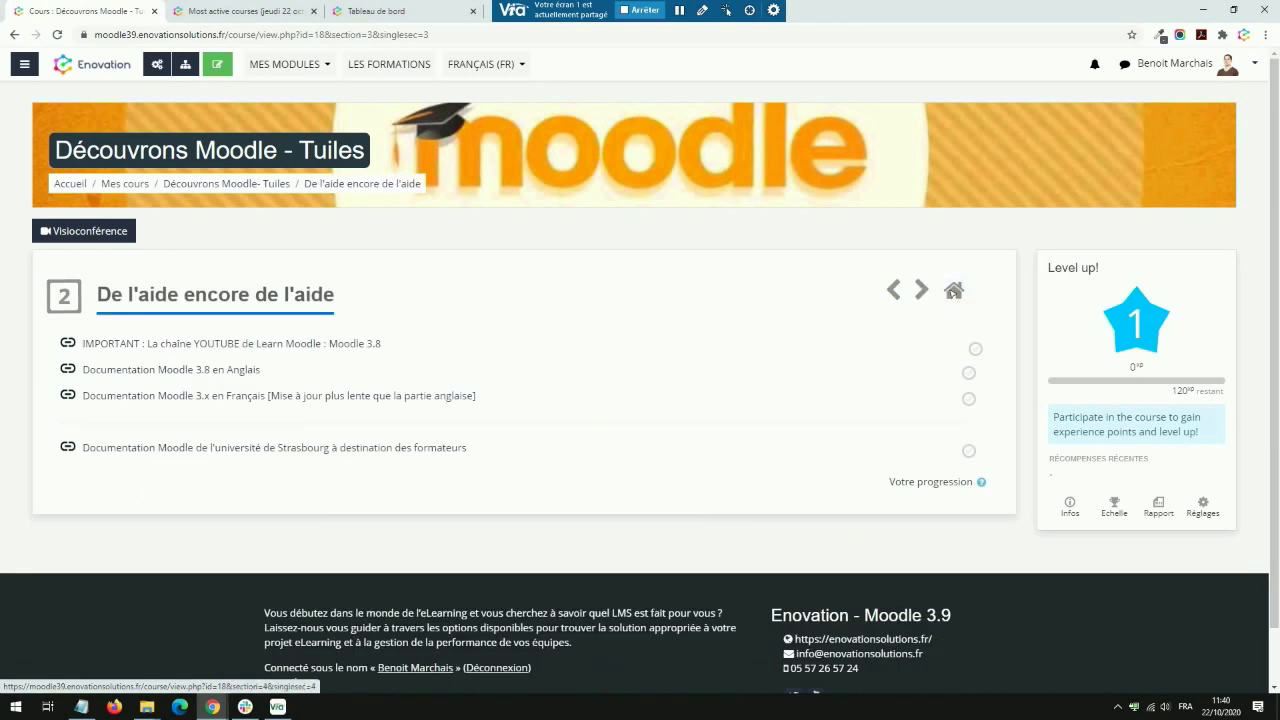
click(953, 290)
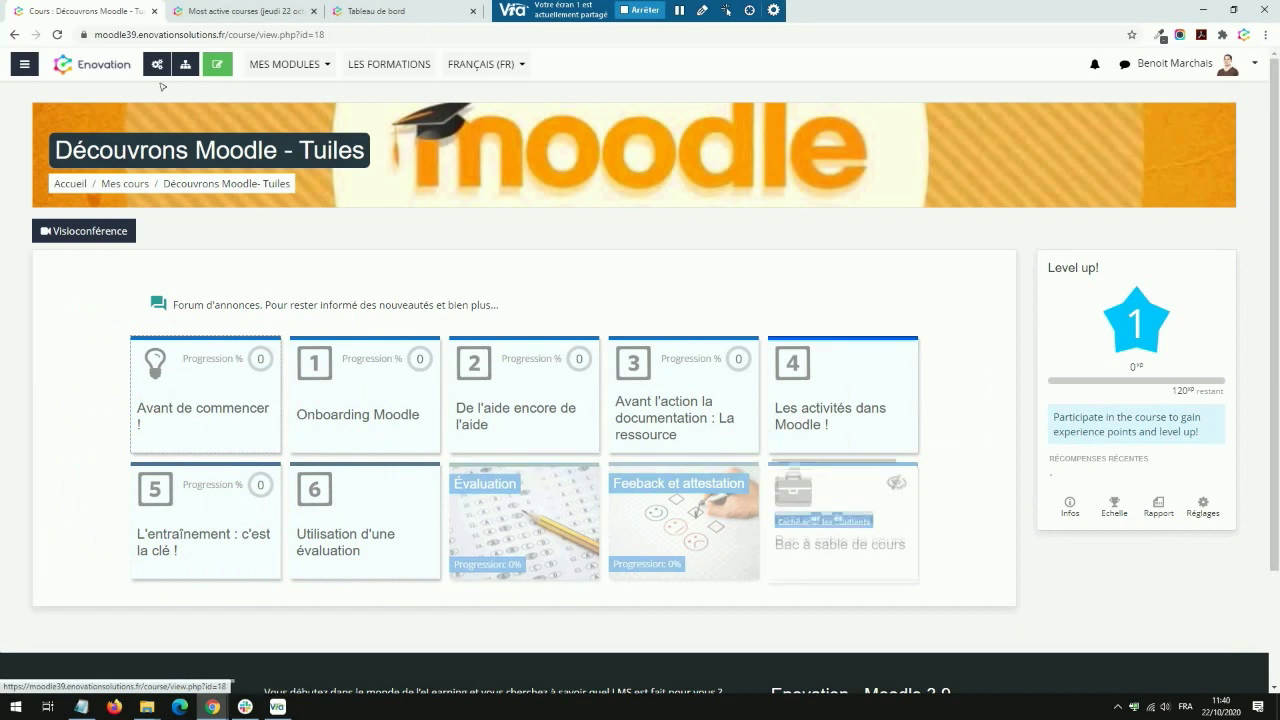
click(220, 360)
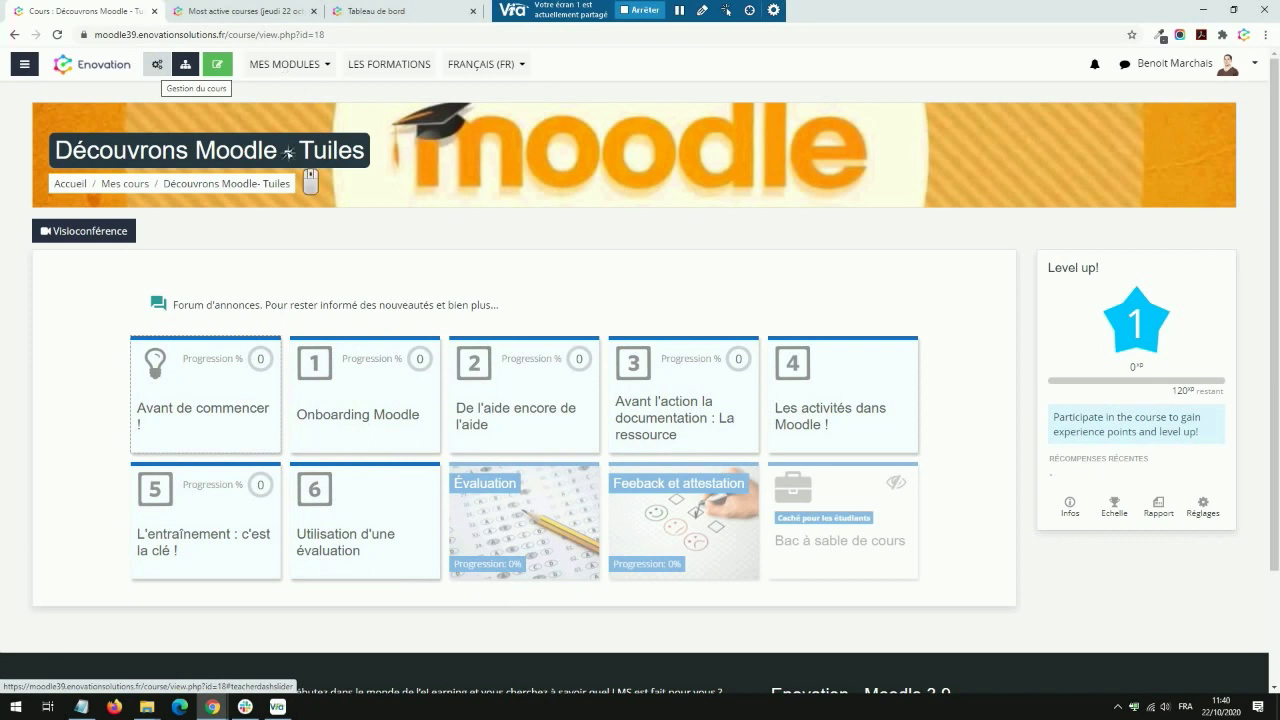
Return to the "Les plugins Moodle" course and highlight the "Atto Snippet / Generico" entry under "Pédagogie / gamification"
key(alt+Left)
scroll(137, 543, down, 3)
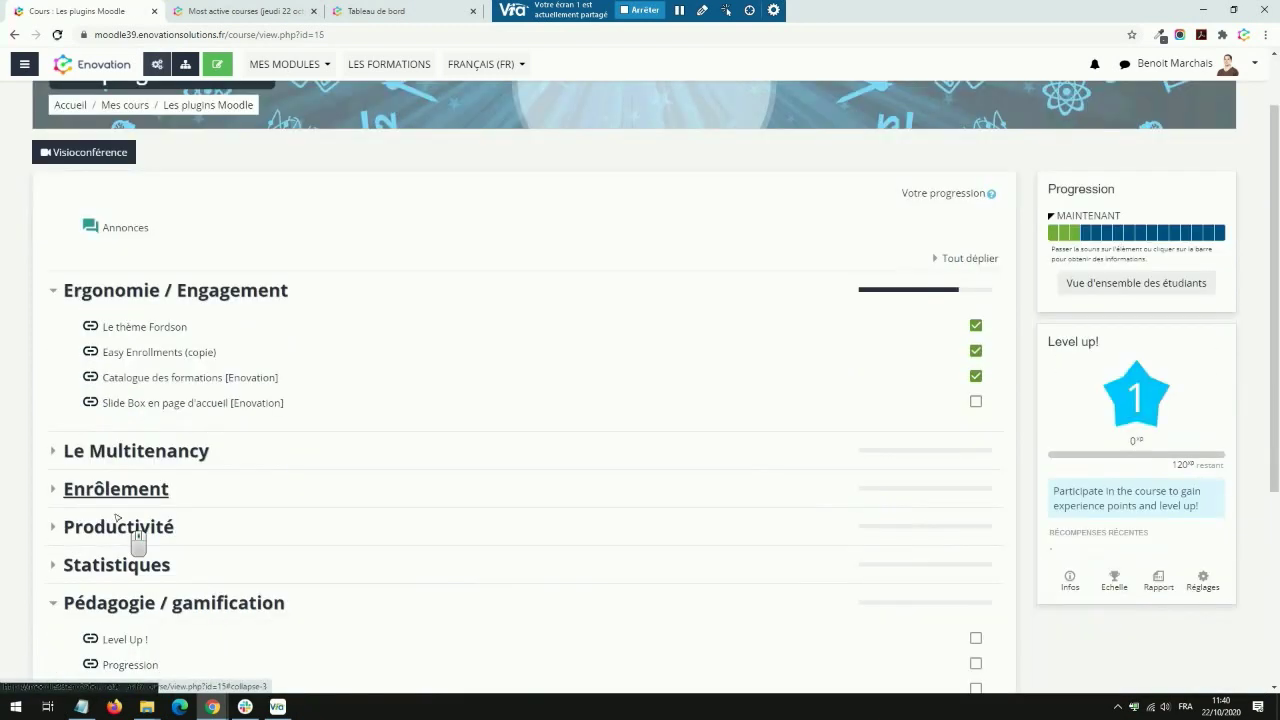
drag(213, 553, 108, 552)
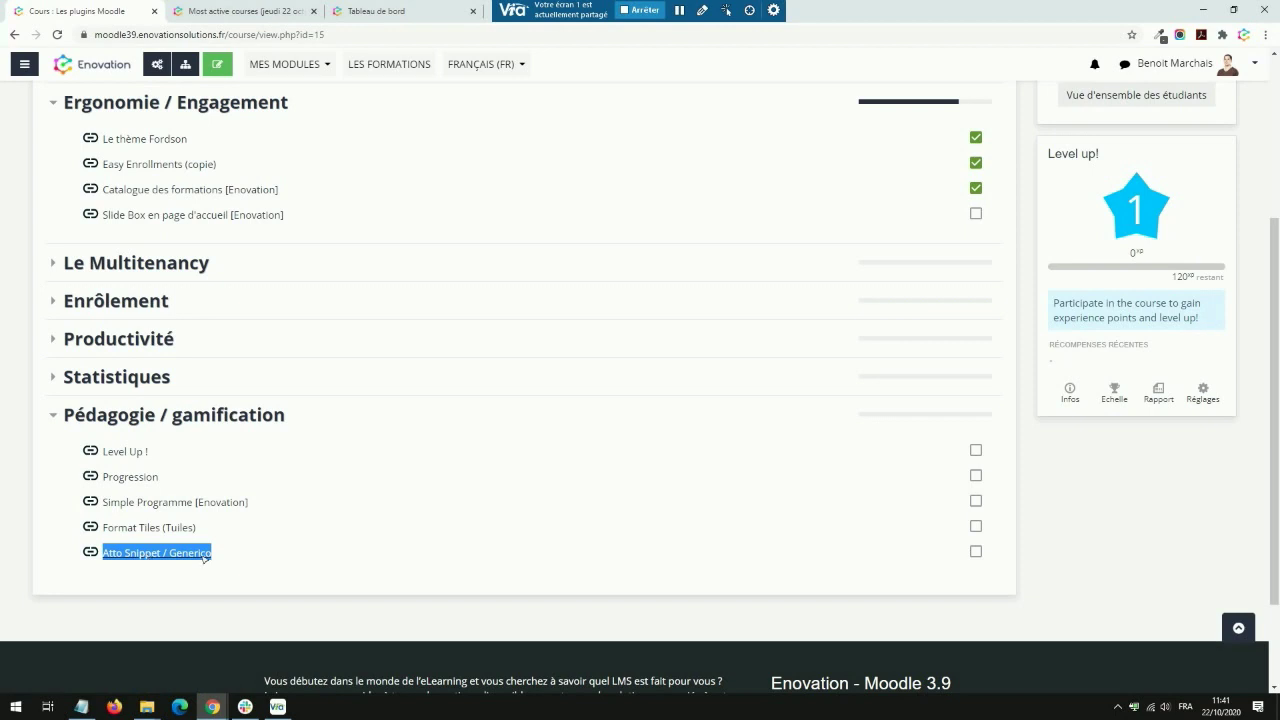
Load fordson.enovationsolutions.fr in the demo dashboard's tab and open its course catalogue
click(363, 11)
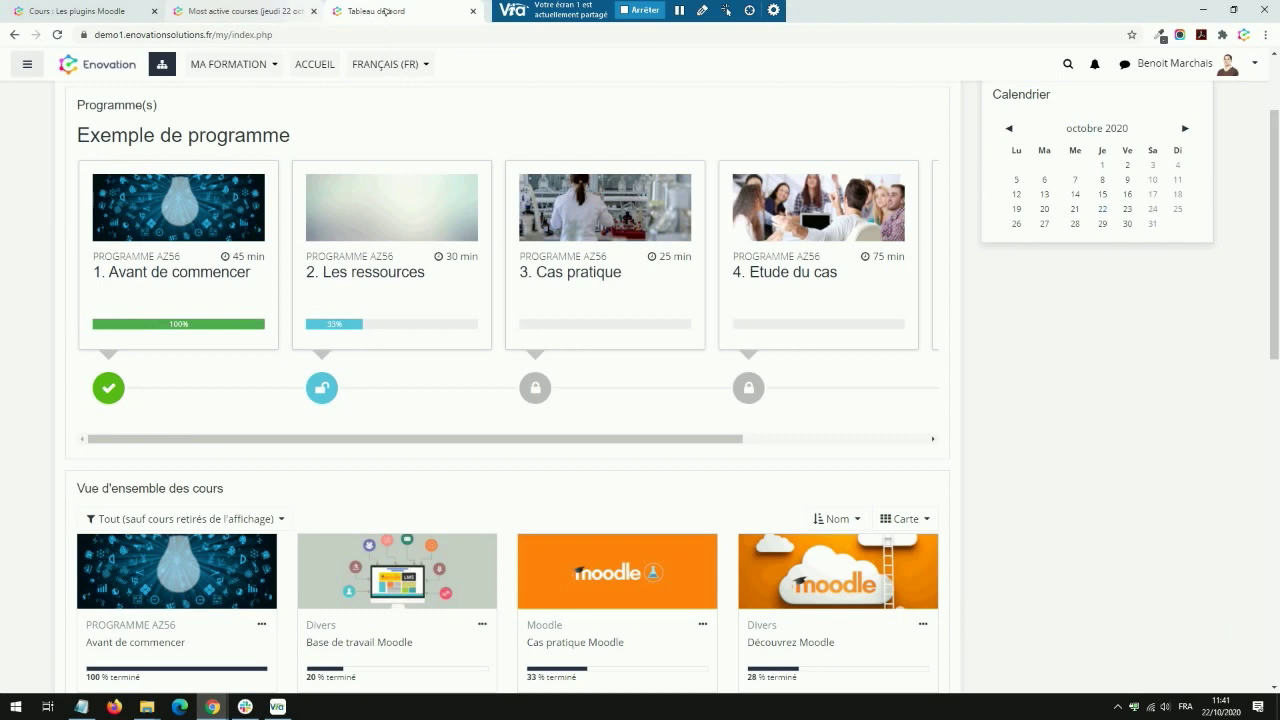
click(3, 5)
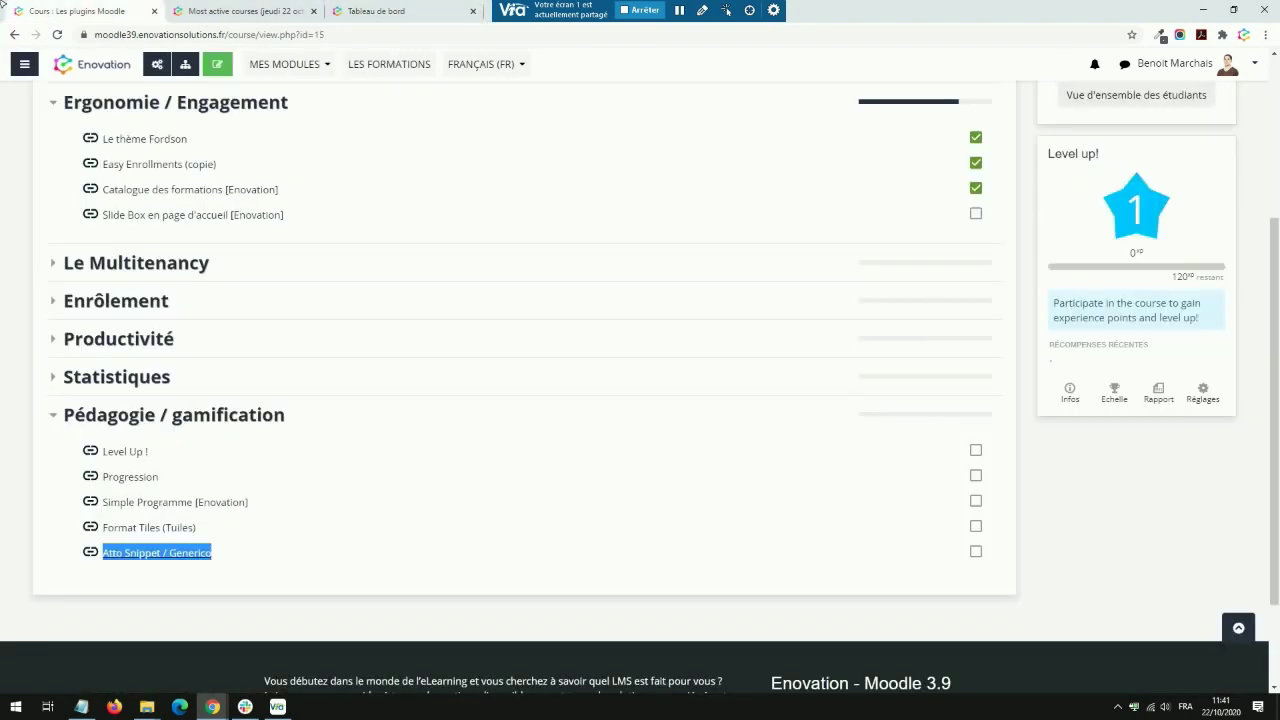
key(ctrl+shift+Tab)
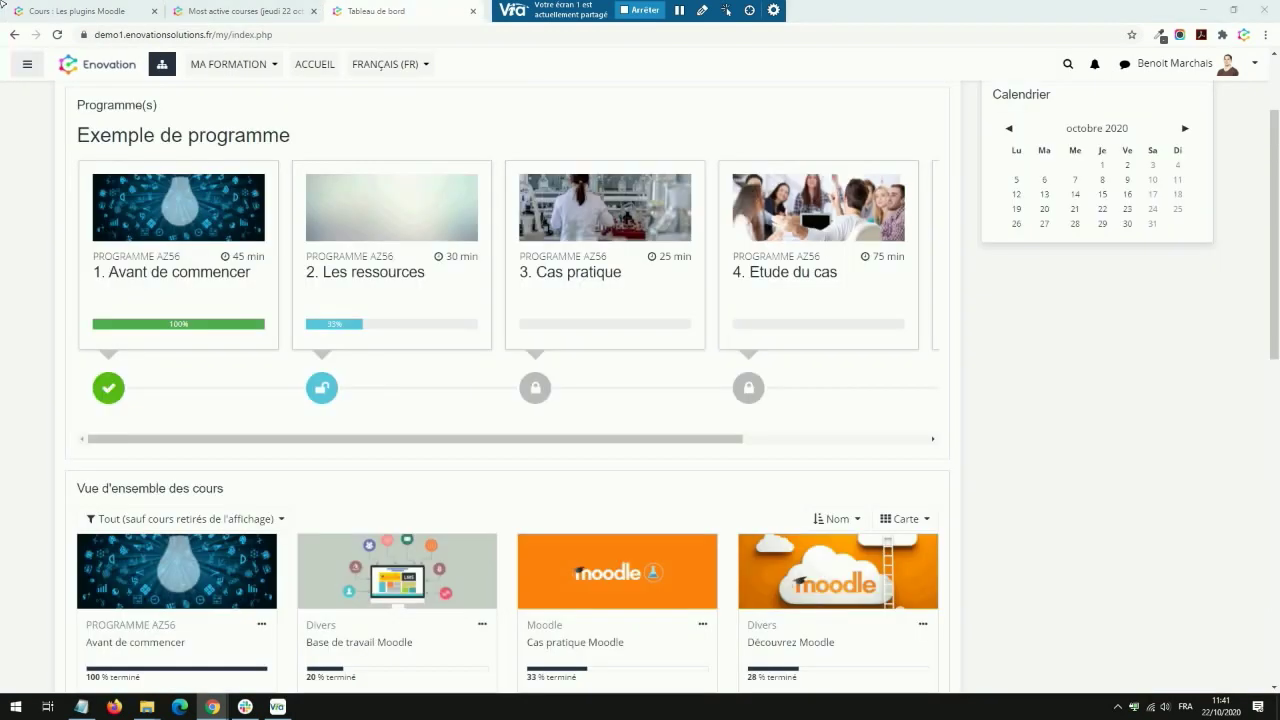
click(342, 38)
text(for)
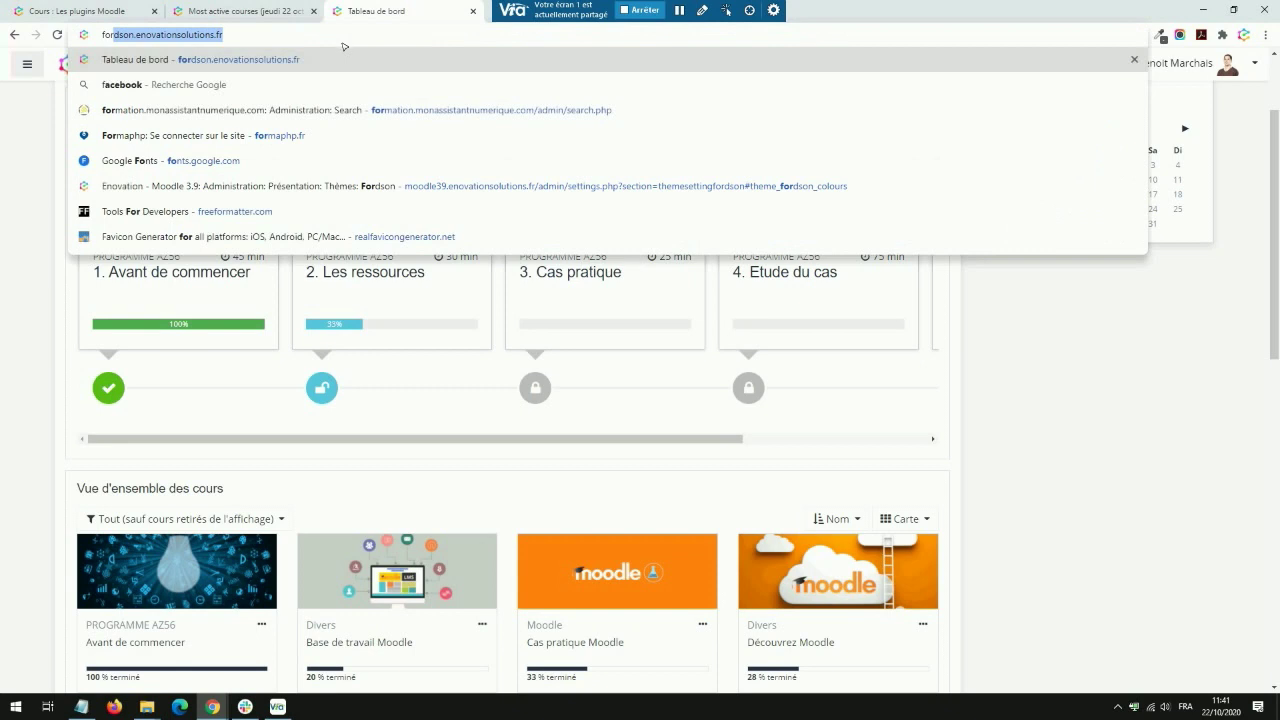
key(Return)
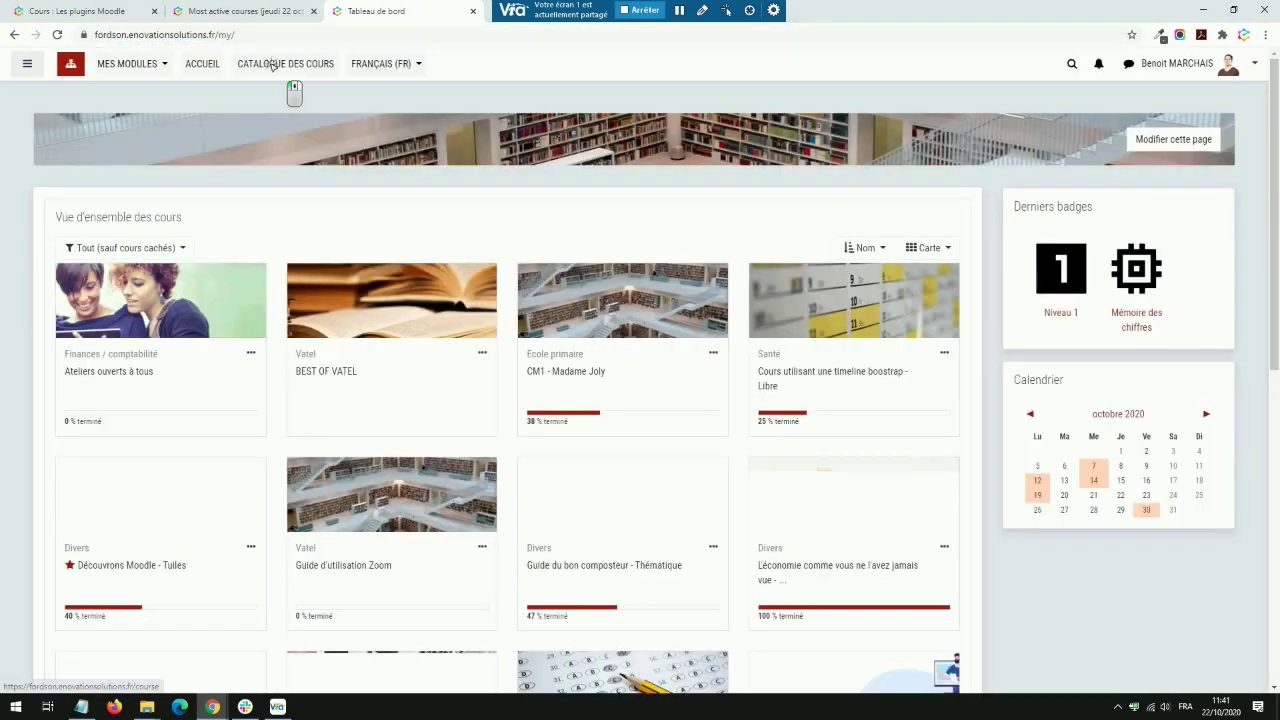
click(288, 66)
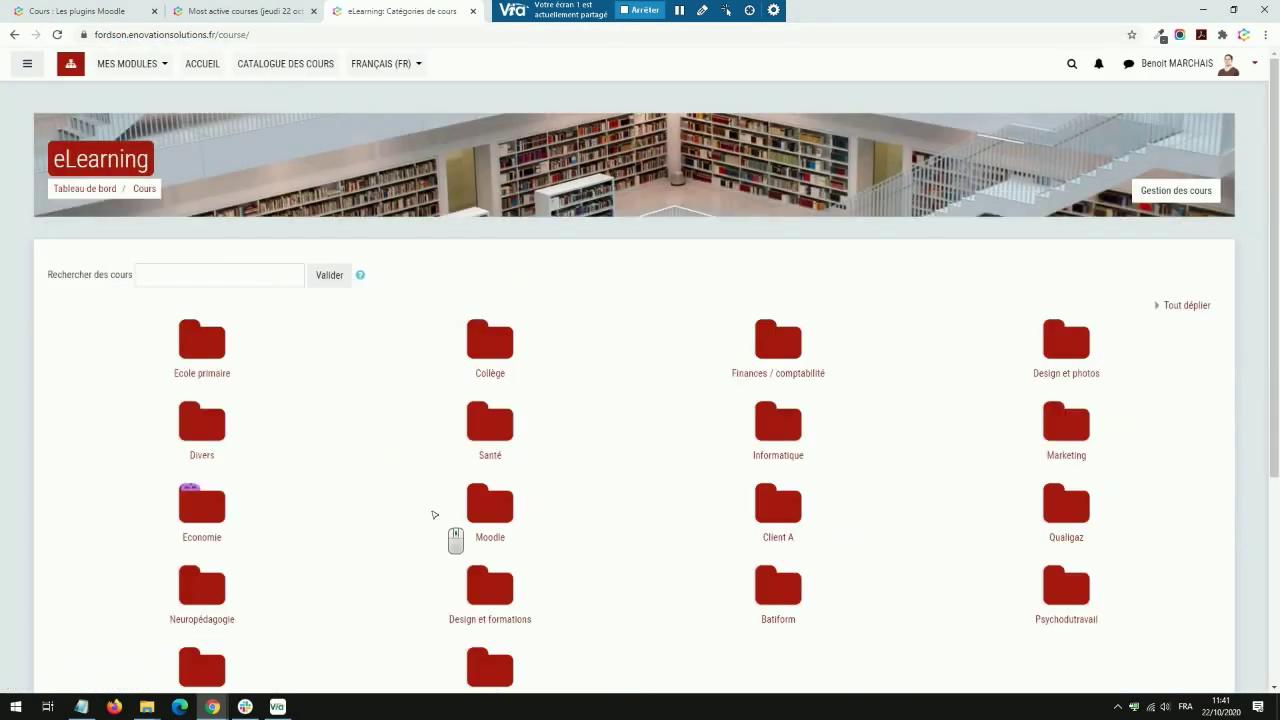
Look through the catalogue's categories and open "Cours utilisant une timeline boostrap - Libre" from the "Santé" category
scroll(450, 530, down, 2)
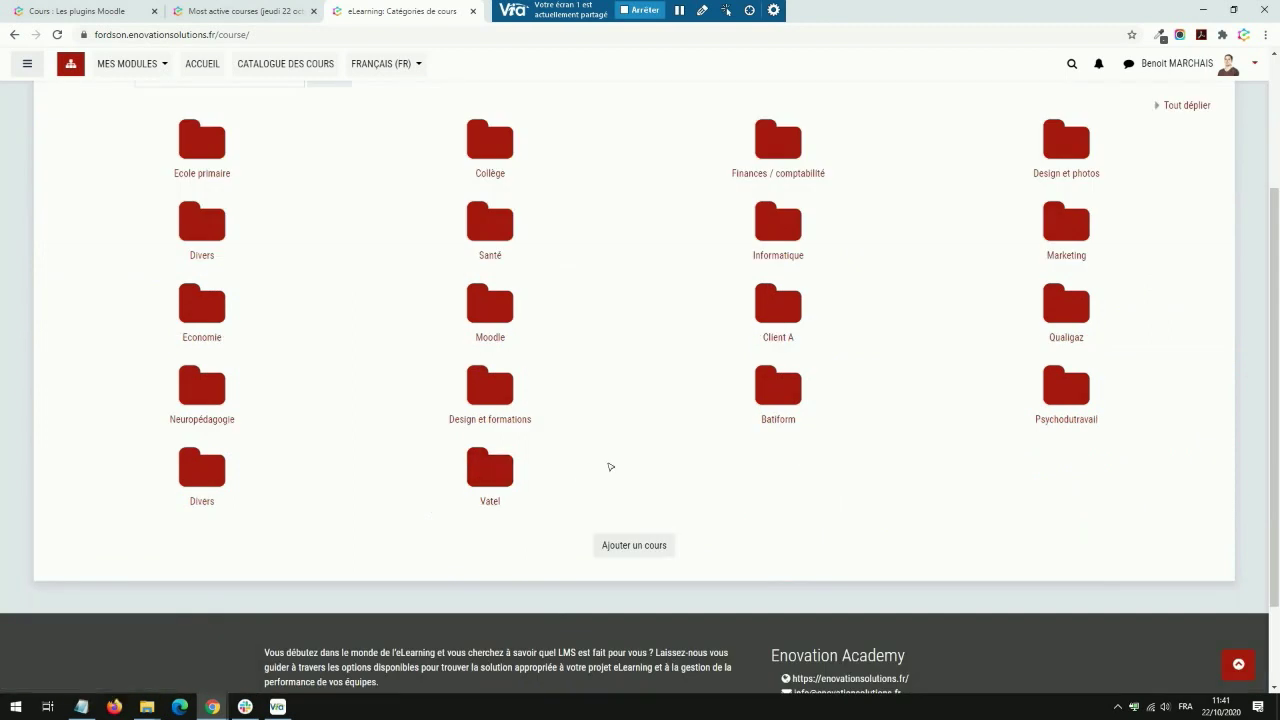
scroll(610, 467, up, 1)
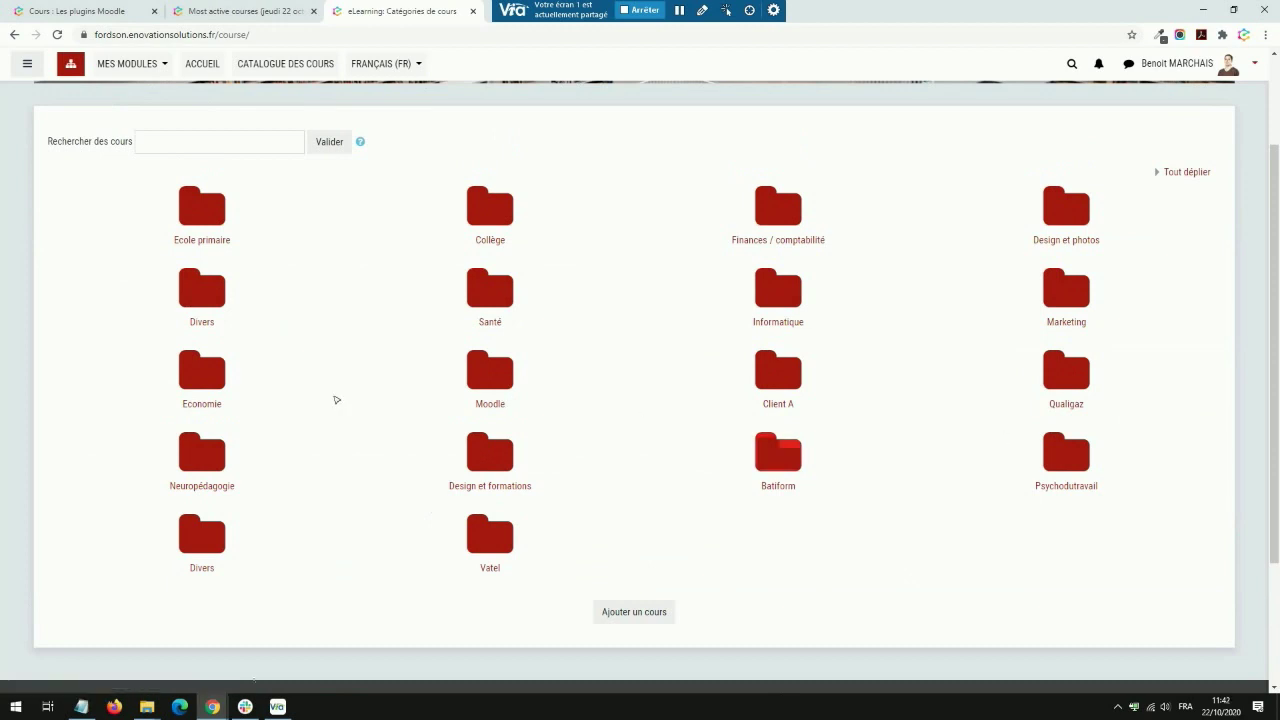
click(490, 290)
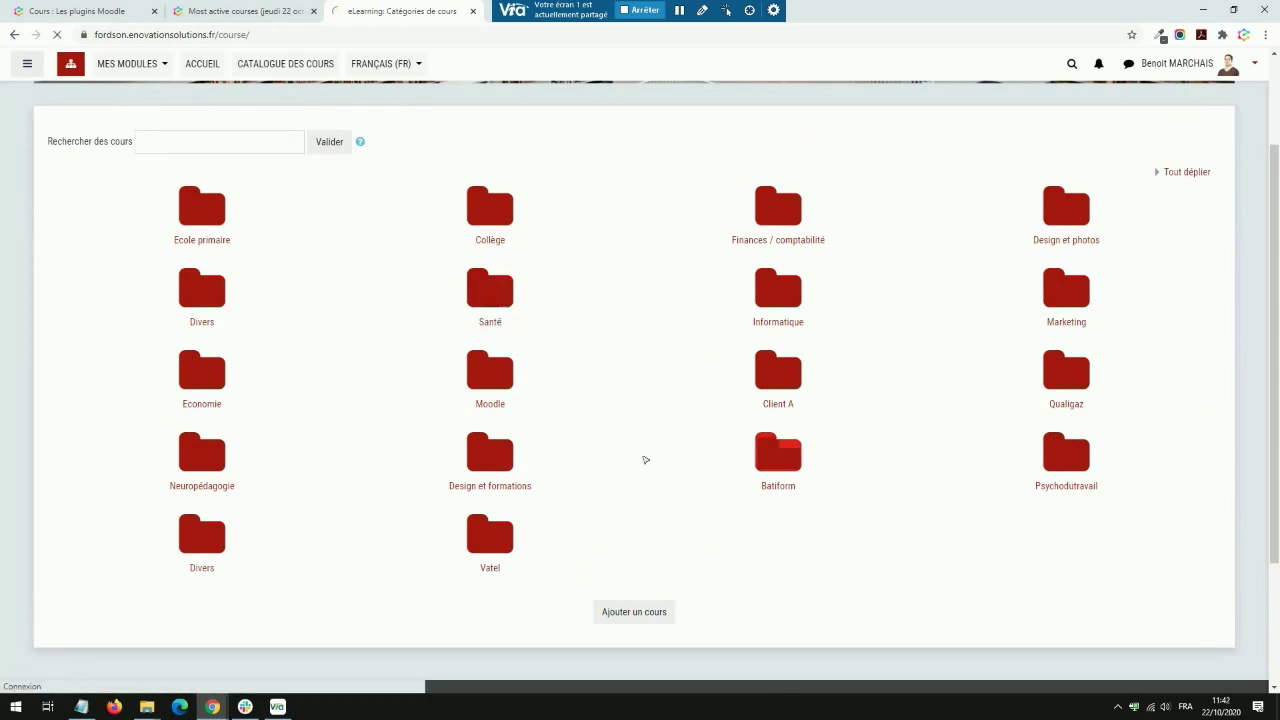
click(243, 457)
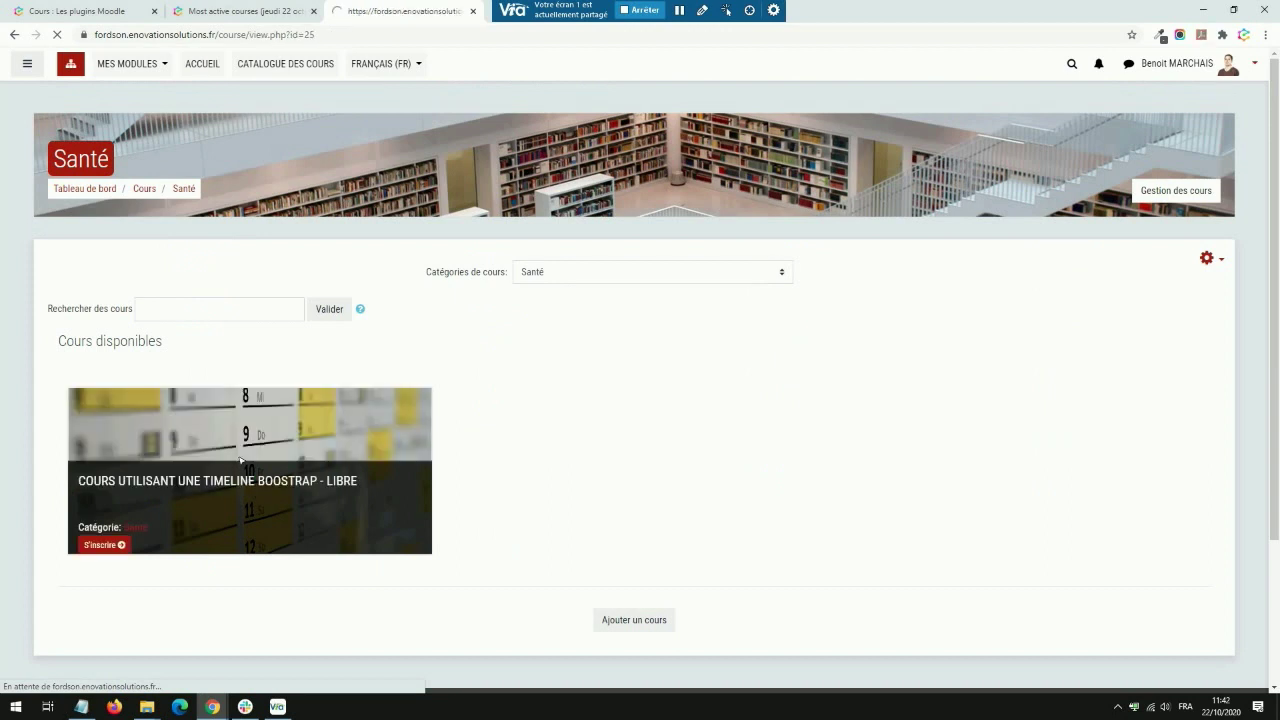
Look over the course's numbered timeline and turn on editing mode for the course
scroll(708, 383, down, 2)
scroll(650, 360, up, 1)
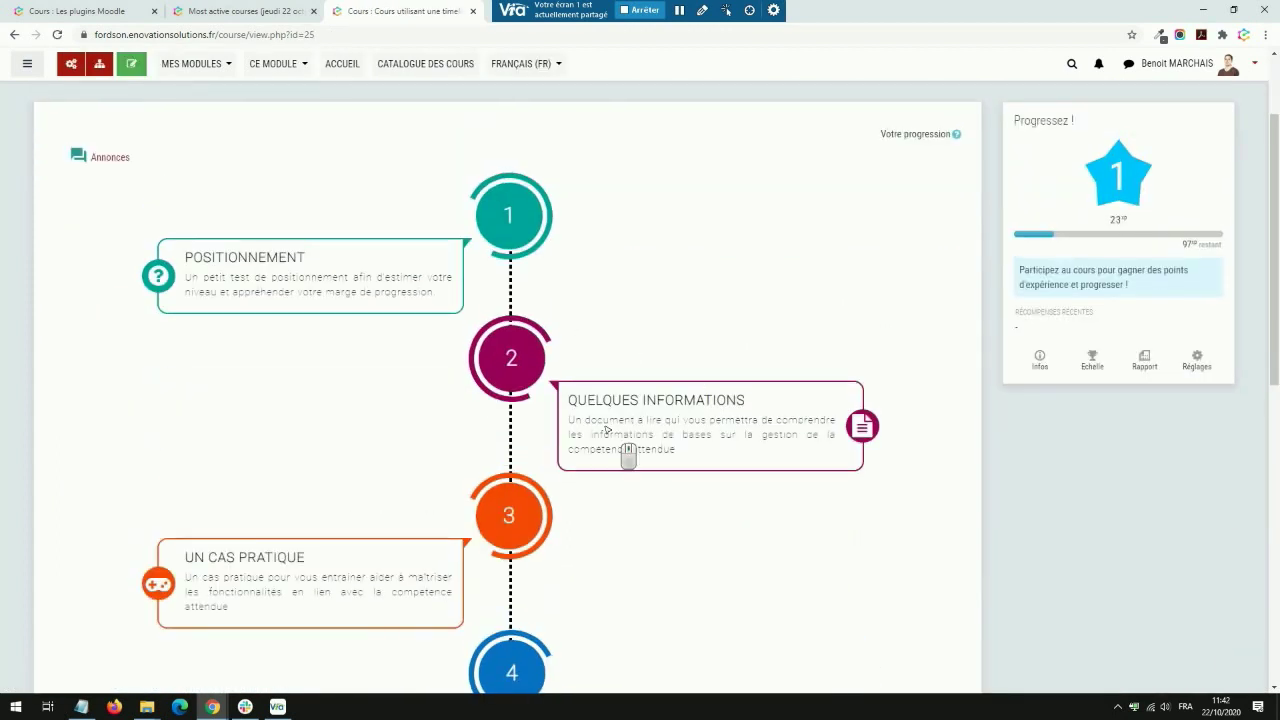
scroll(606, 415, down, 1)
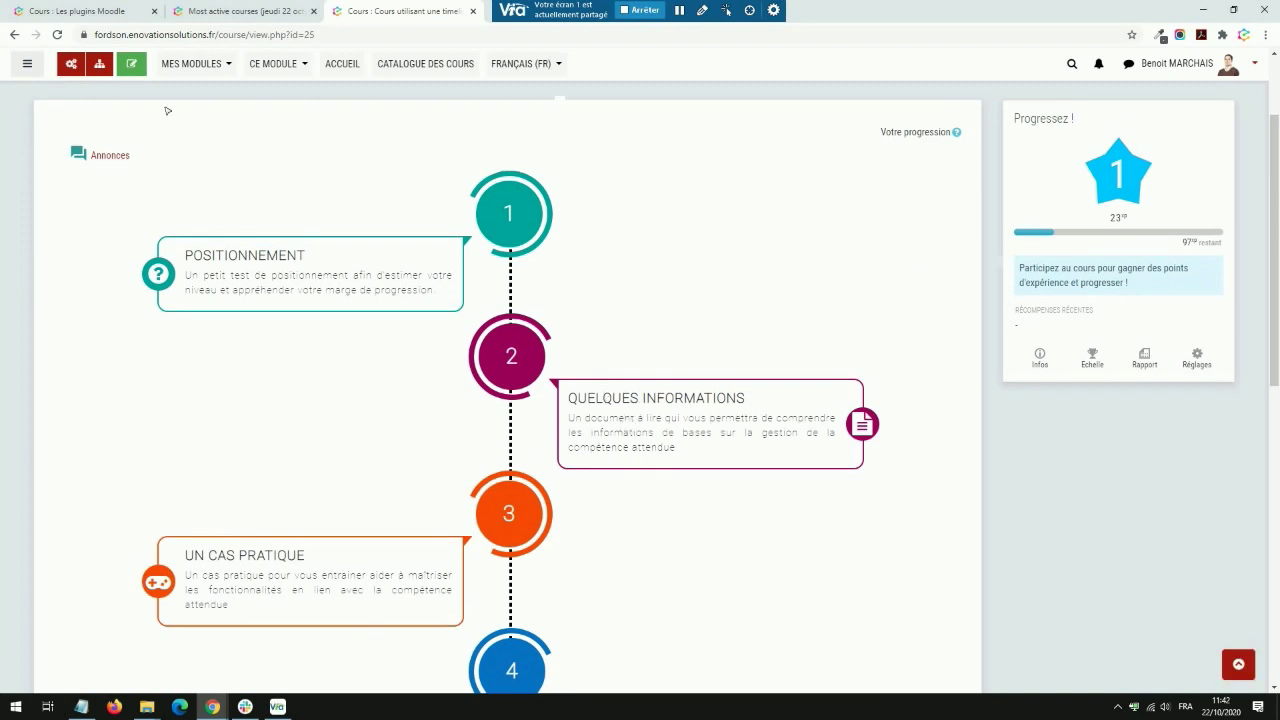
scroll(167, 110, up, 3)
click(131, 63)
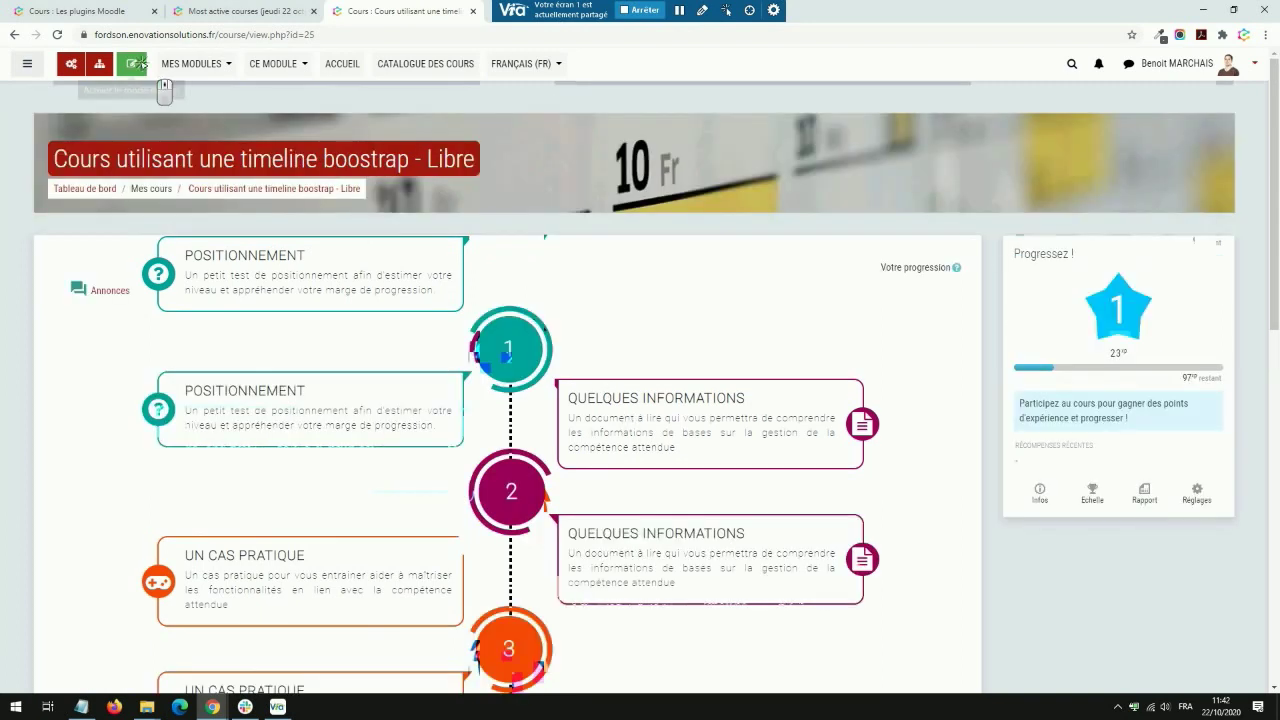
Start adding an "Étiquette" resource below the existing activities in the timeline course
scroll(750, 220, down, 8)
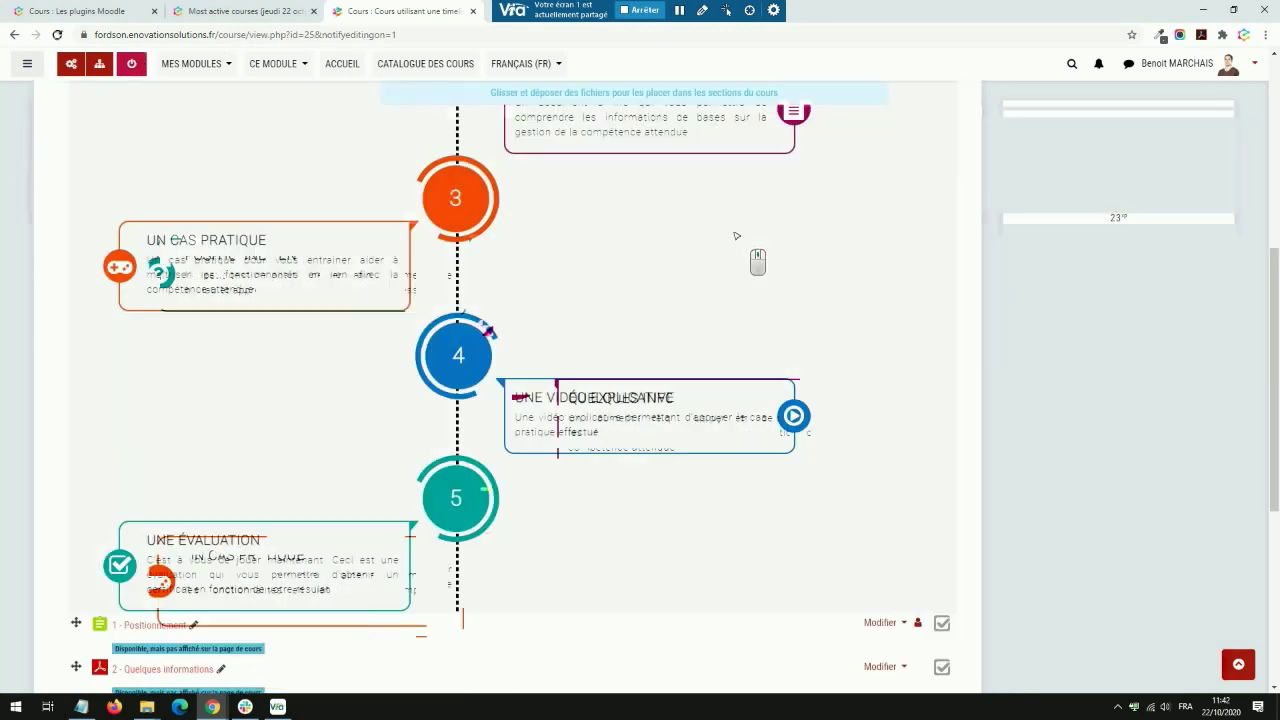
scroll(892, 231, up, 3)
scroll(892, 231, down, 3)
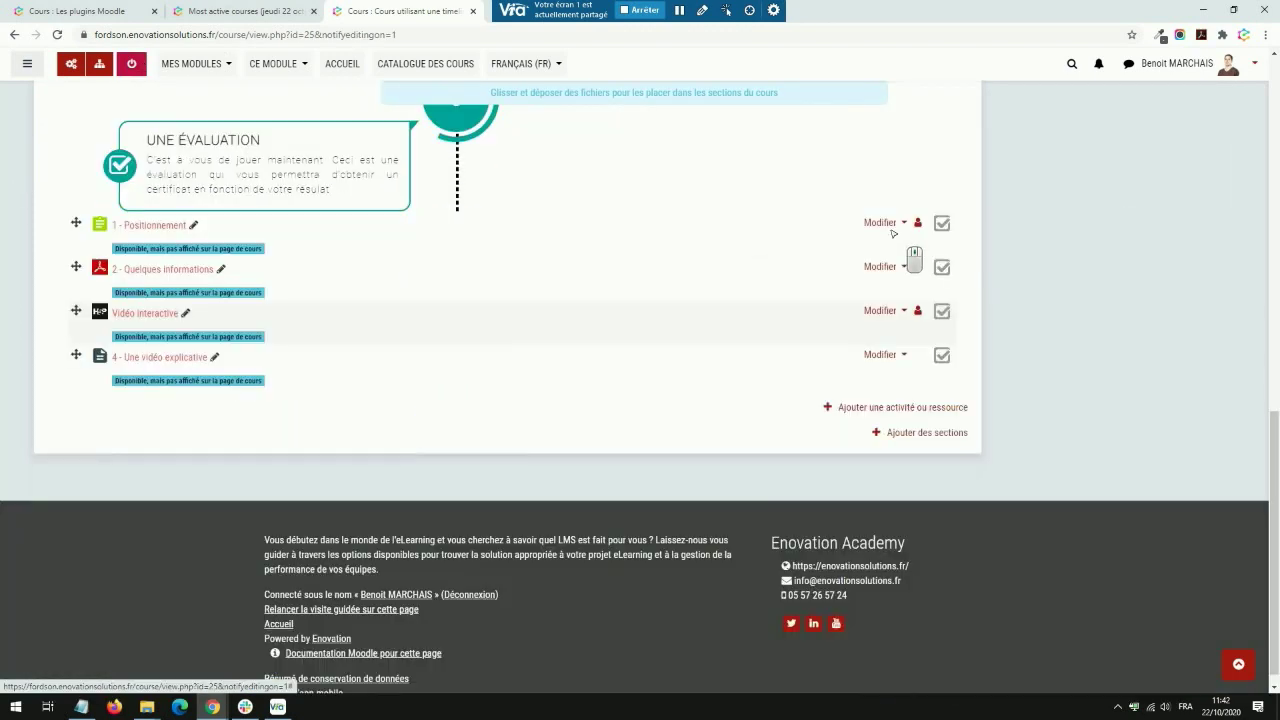
click(875, 406)
scroll(505, 488, down, 3)
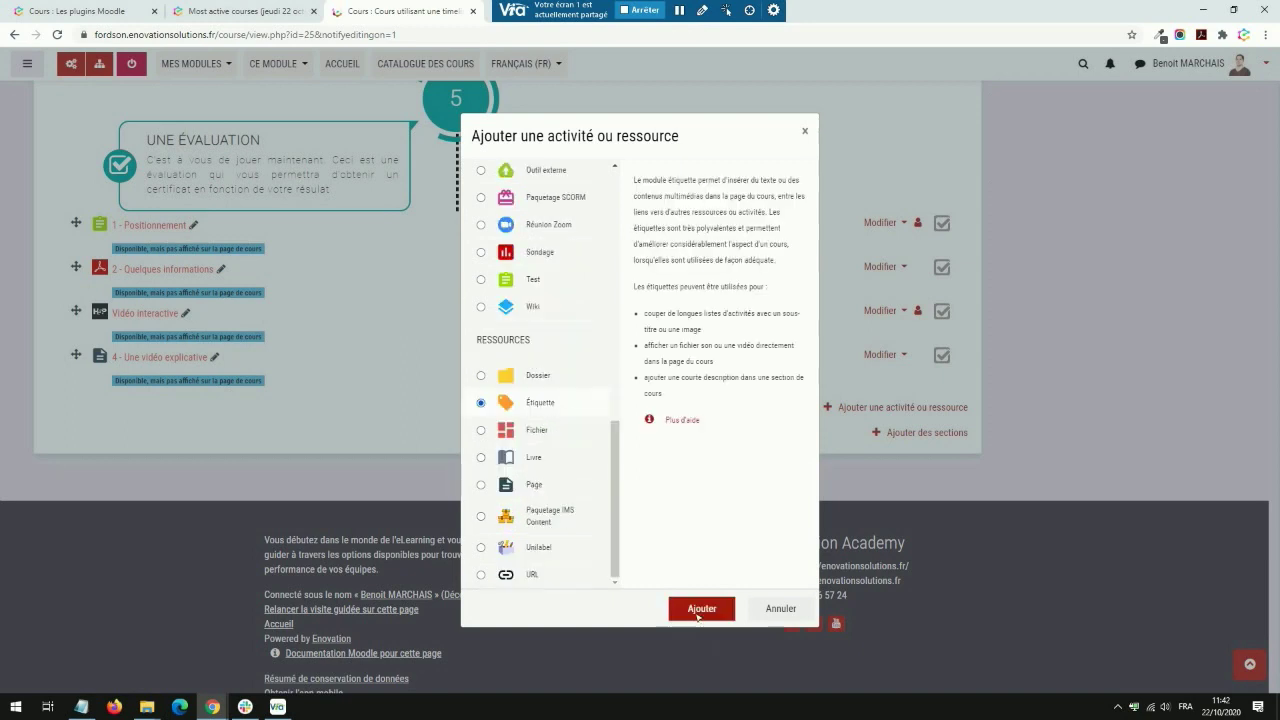
click(701, 609)
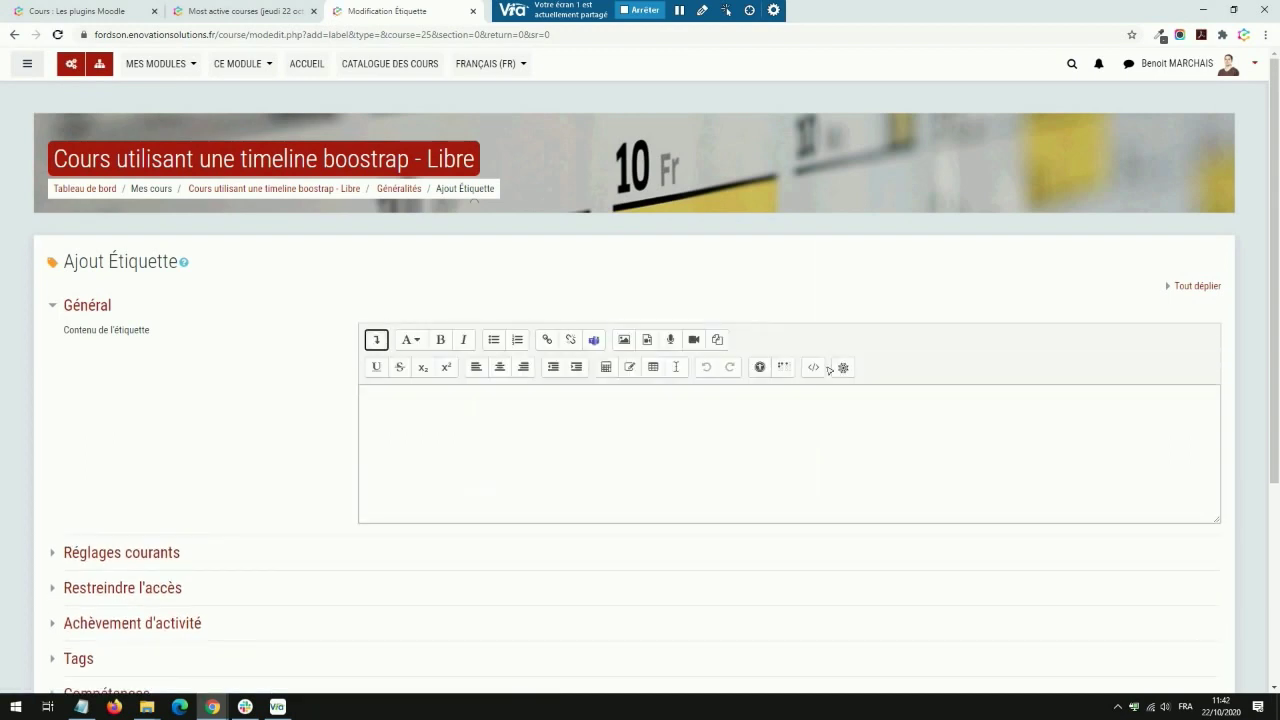
Insert the "test" snippet into the label's content and look over the resulting timeline
click(844, 368)
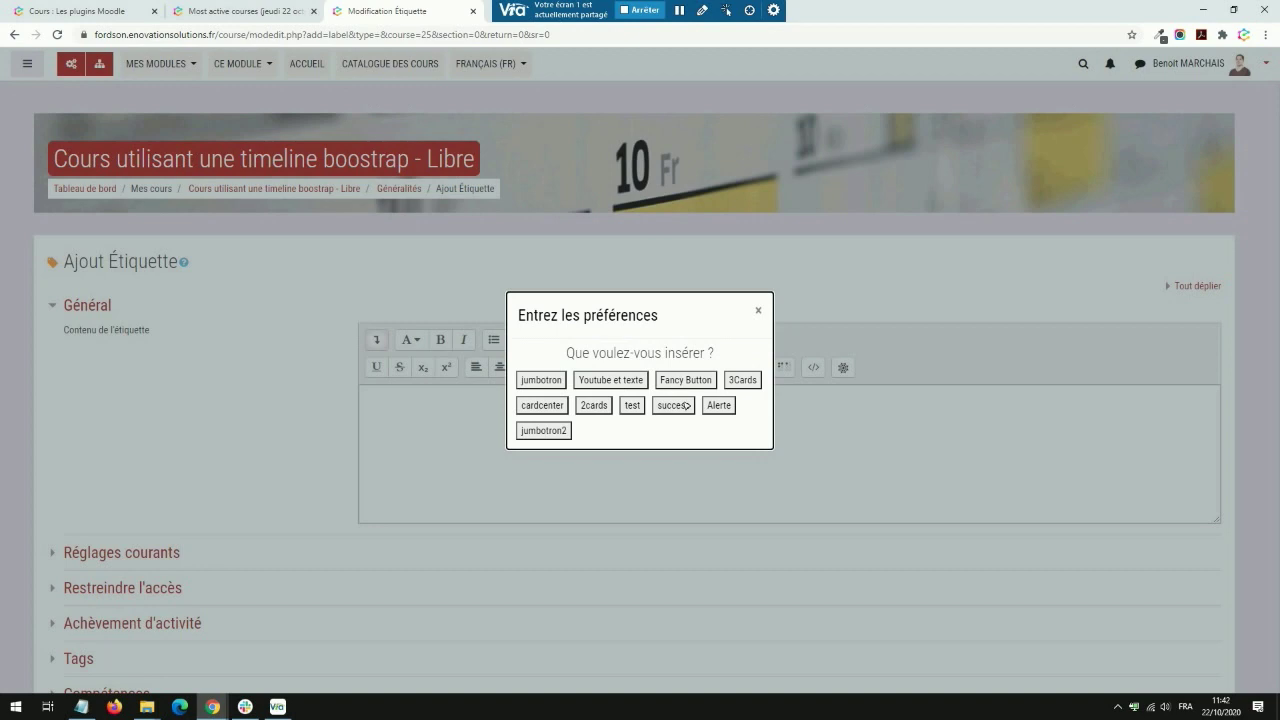
click(632, 405)
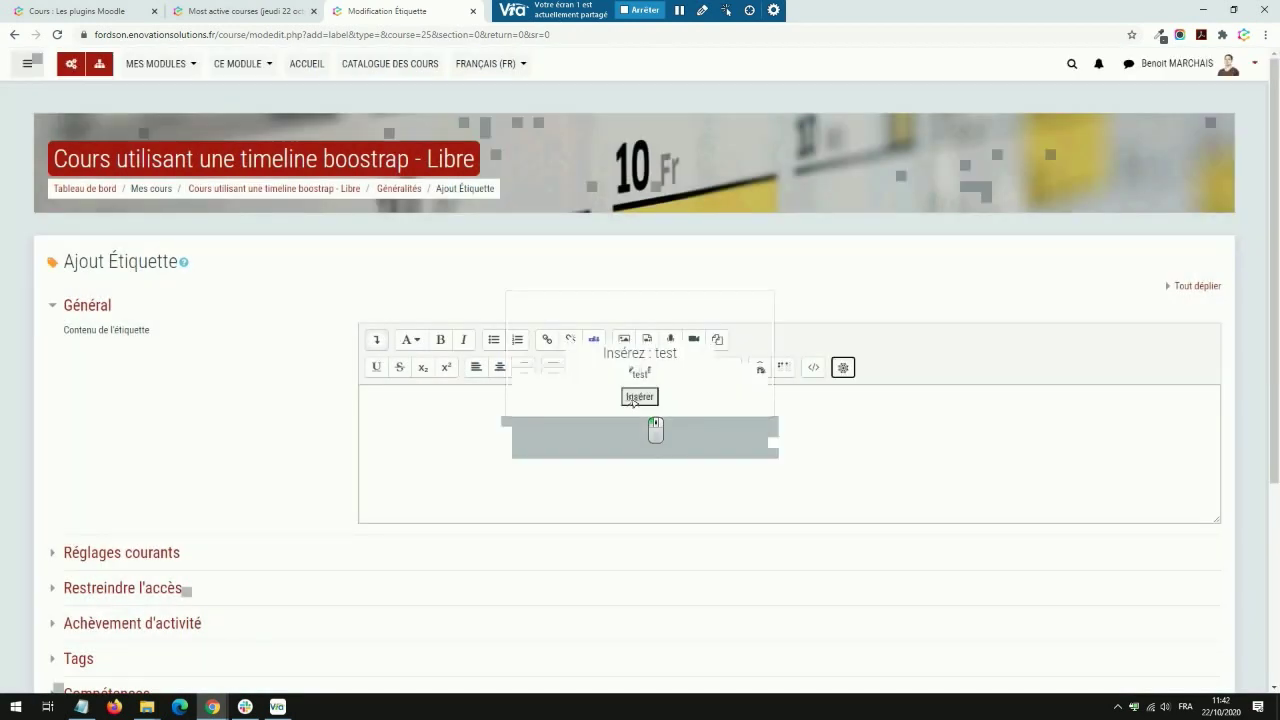
click(638, 397)
scroll(915, 445, down, 5)
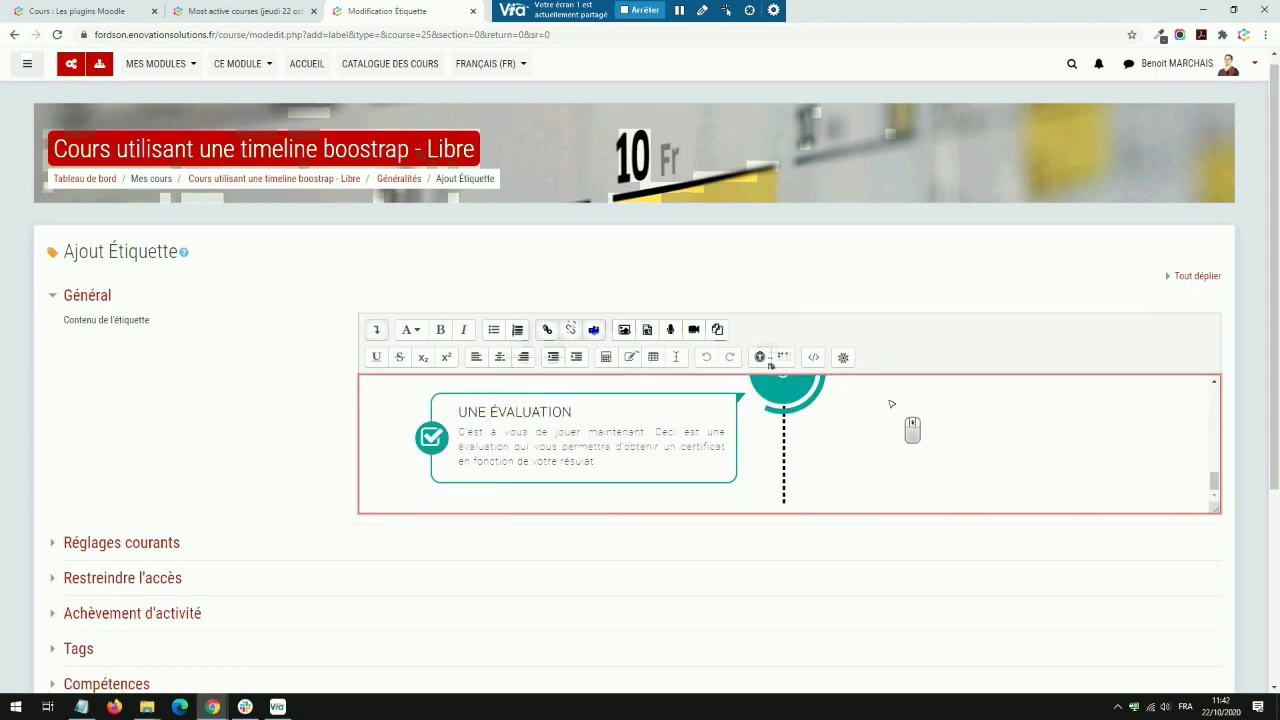
scroll(891, 404, down, 3)
scroll(890, 423, up, 3)
Clear all the label's content in its HTML source and return to the visual editor
click(813, 367)
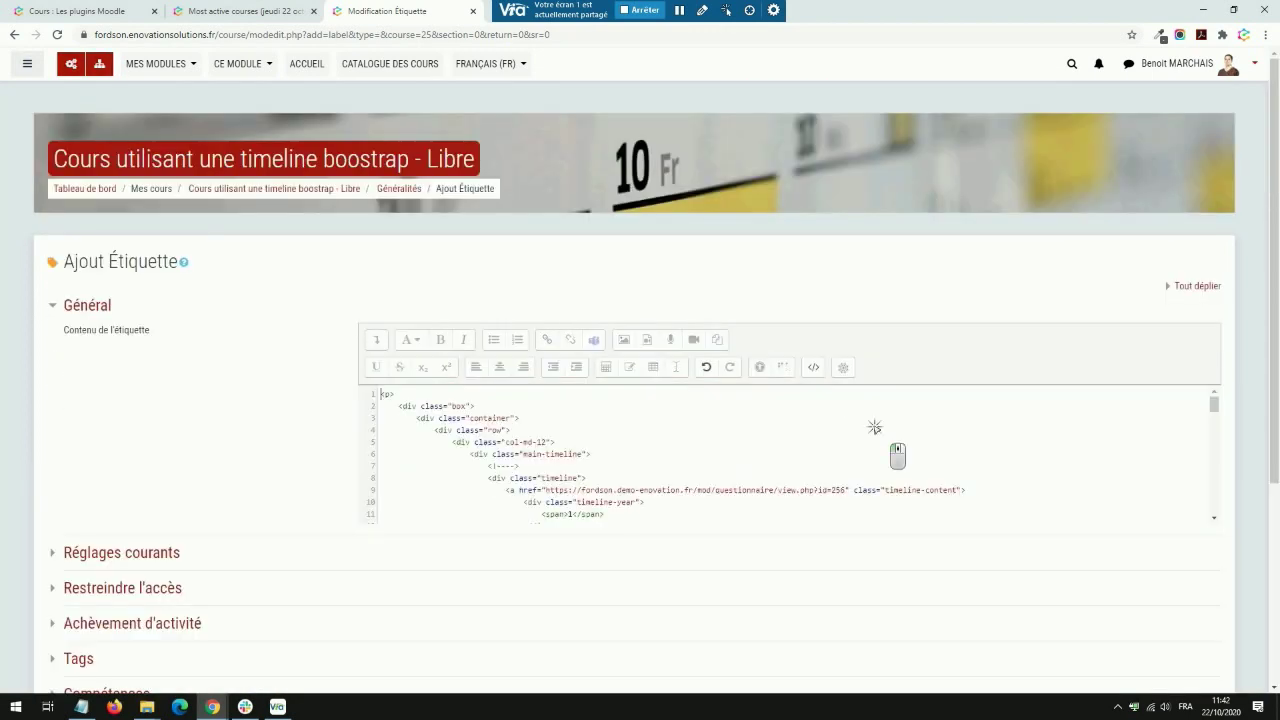
key(ctrl+a)
key(Delete)
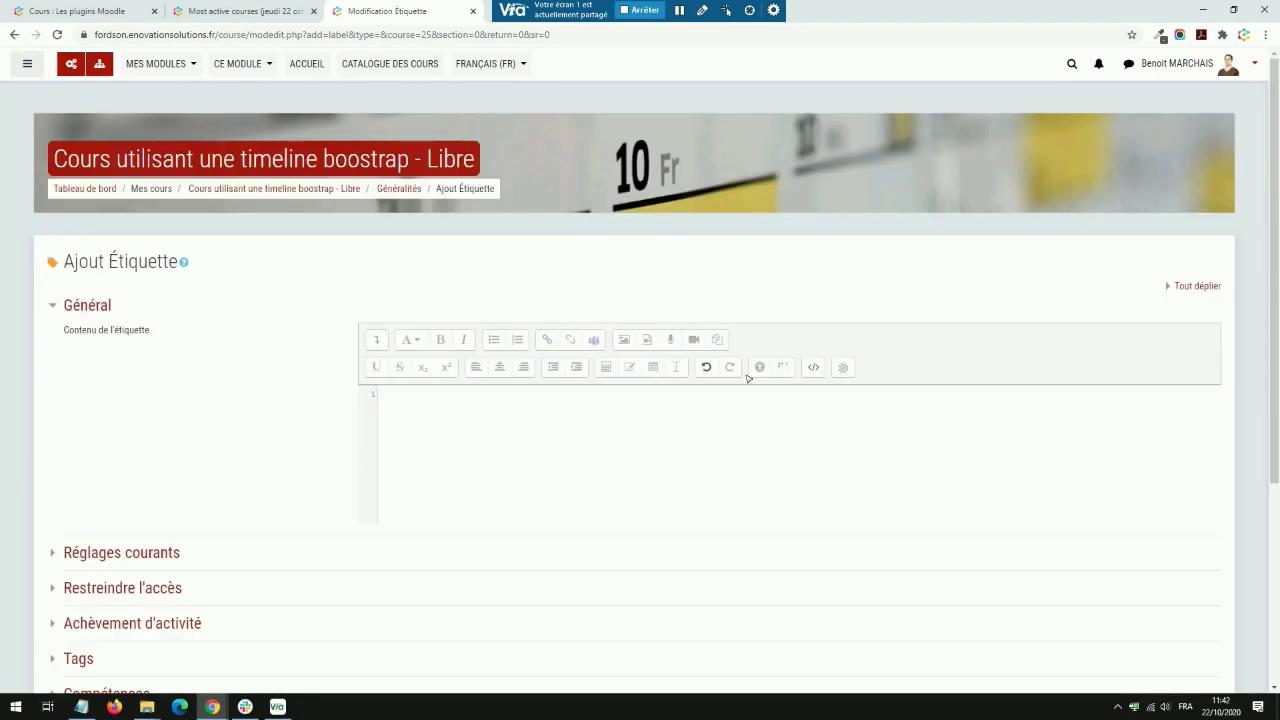
click(813, 367)
Insert the "2cards" snippet into the label's content
click(843, 367)
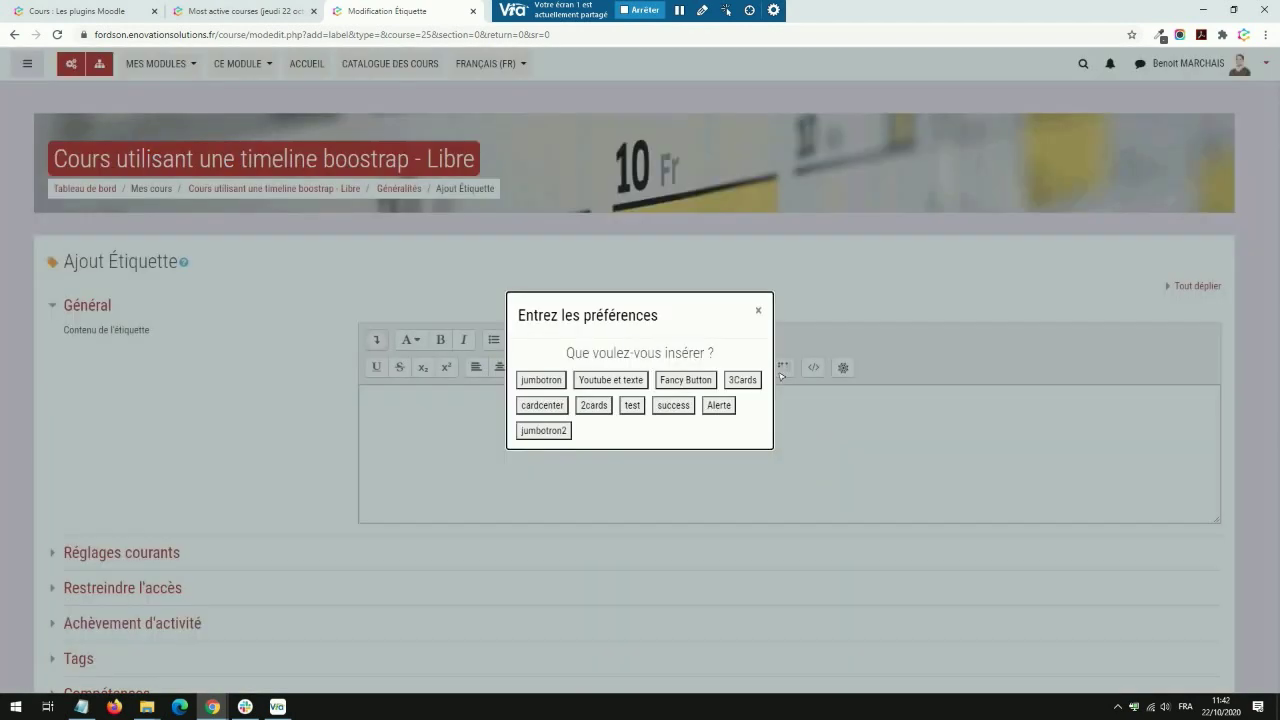
click(592, 408)
click(593, 405)
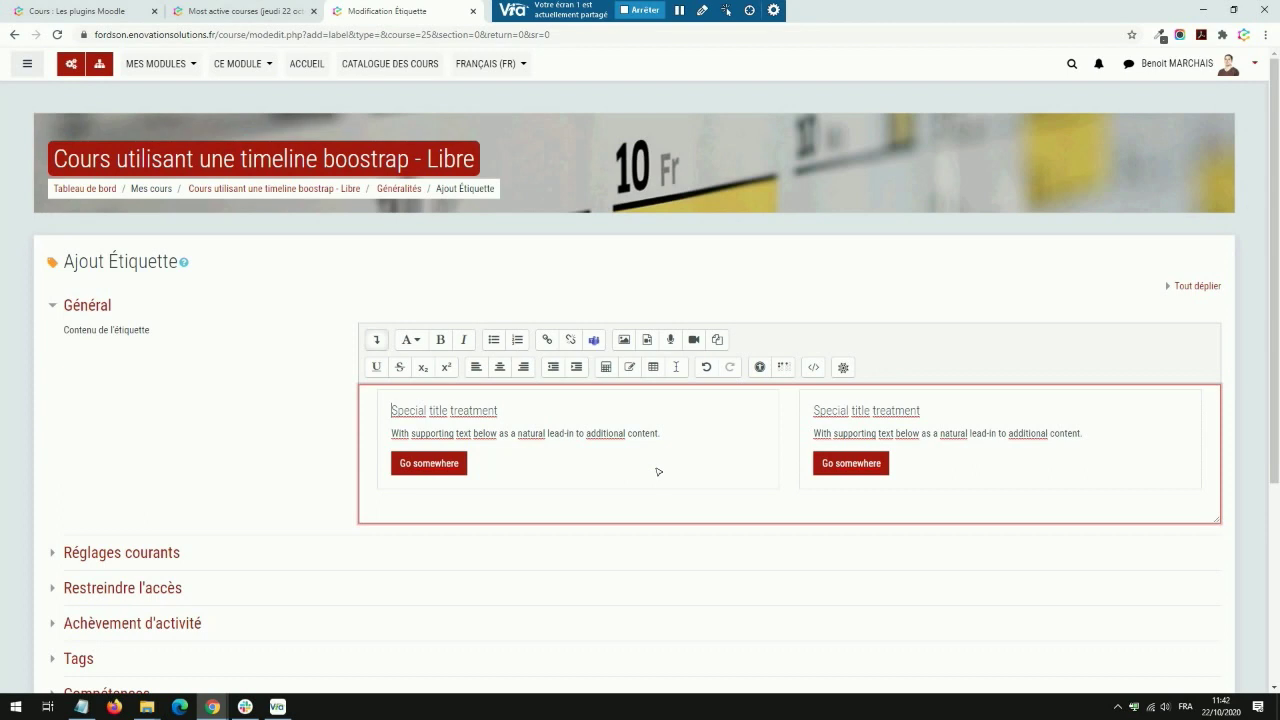
Replace "ial title" in the first card's heading with "qdfqdfqdfqd", then undo and redo the replacement
drag(448, 411, 415, 413)
text(qdfqdfqdfqd)
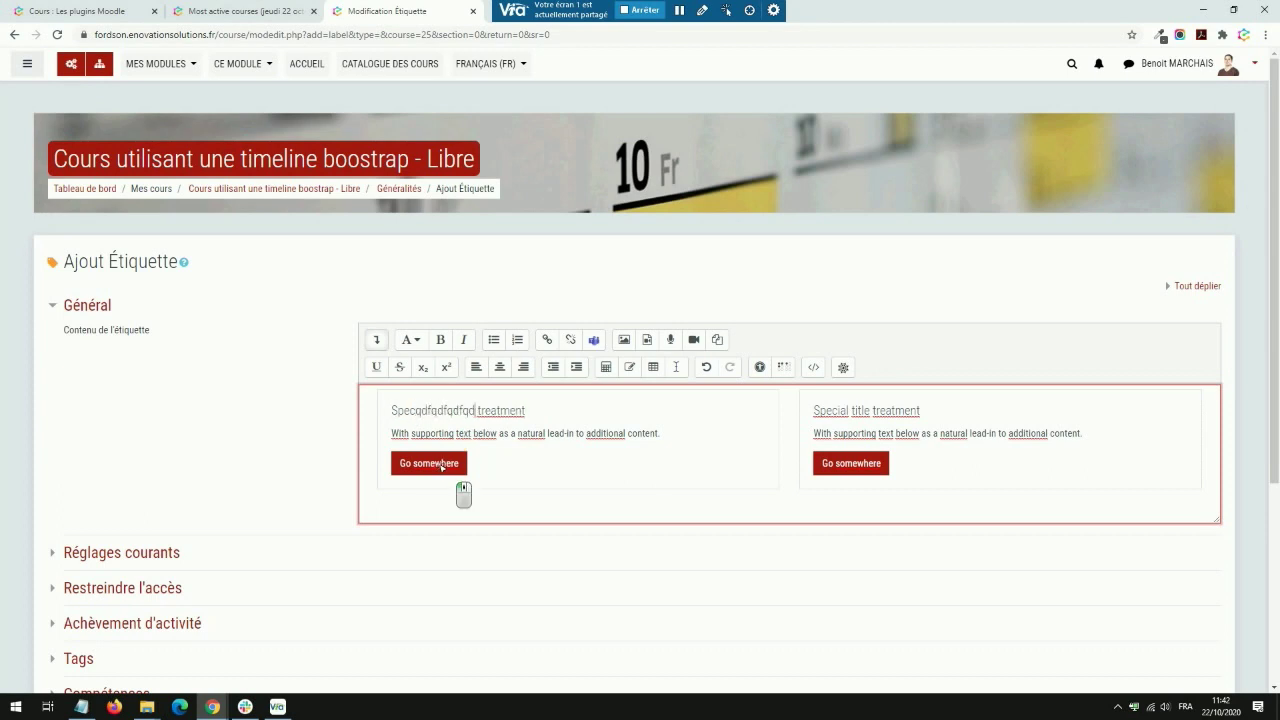
key(ctrl+z)
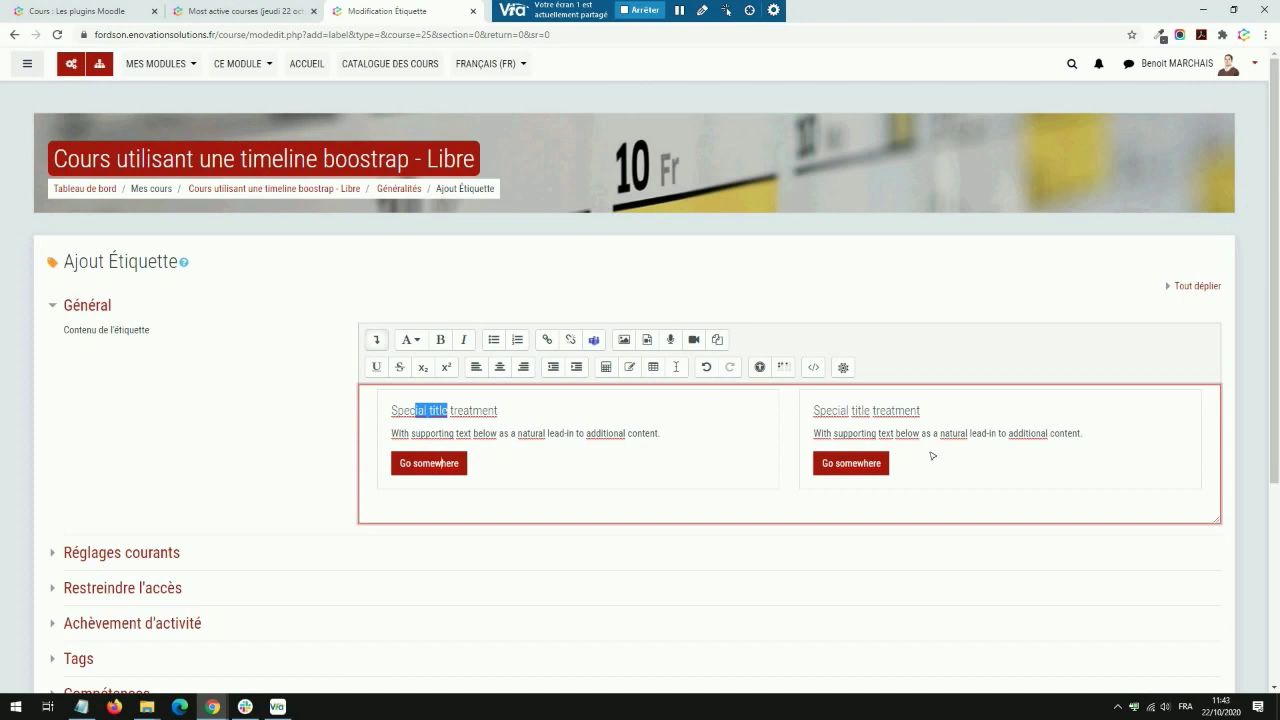
key(ctrl+y)
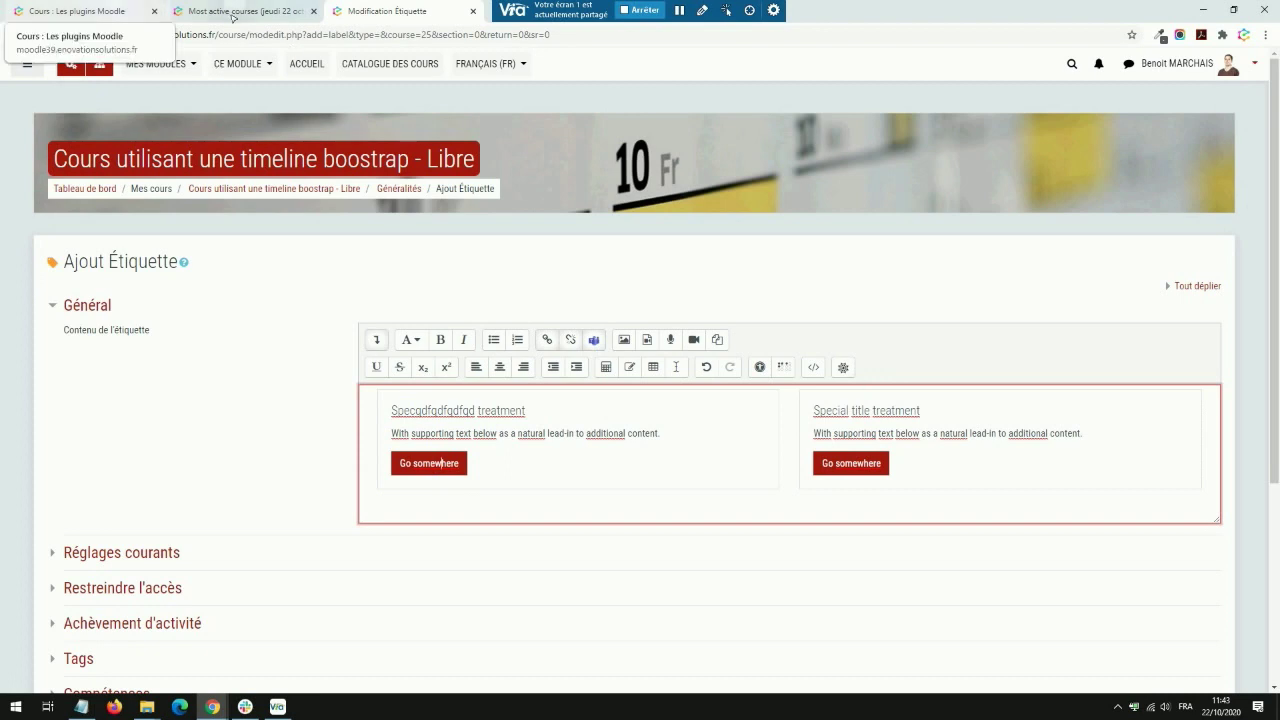
Return to the "Les plugins Moodle" course and stop the screen sharing
click(85, 11)
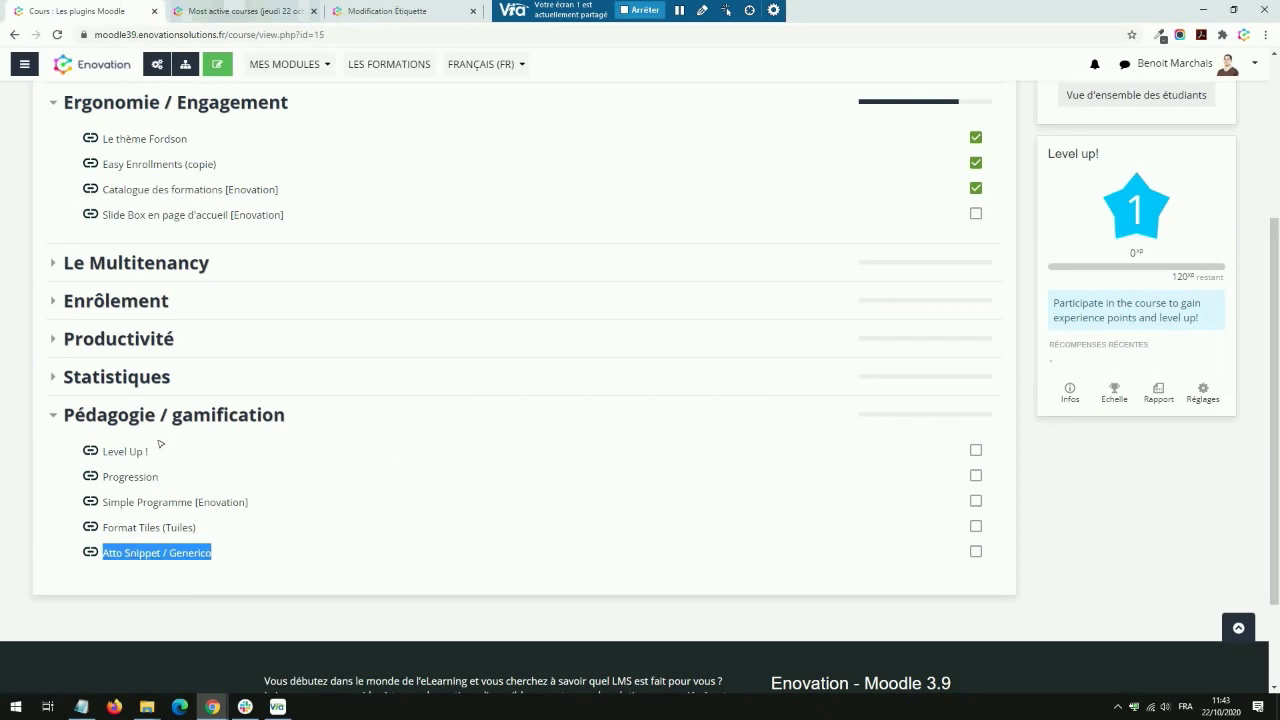
scroll(386, 409, up, 3)
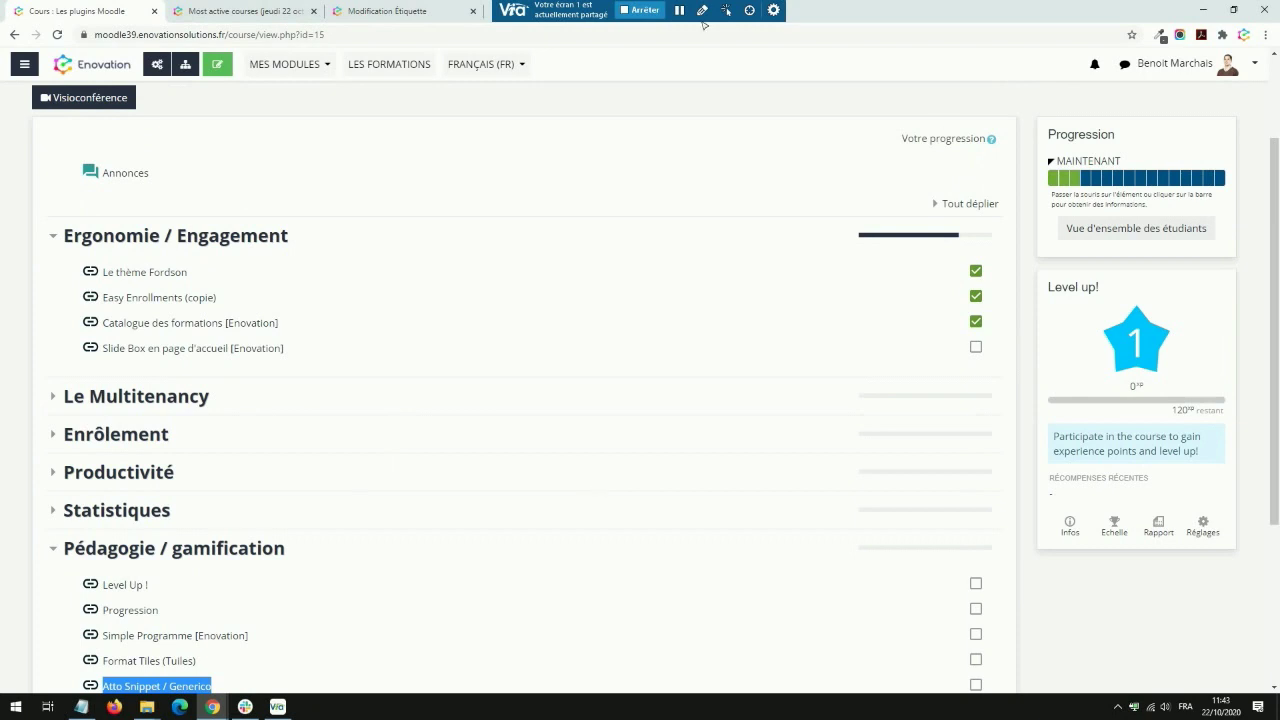
click(640, 10)
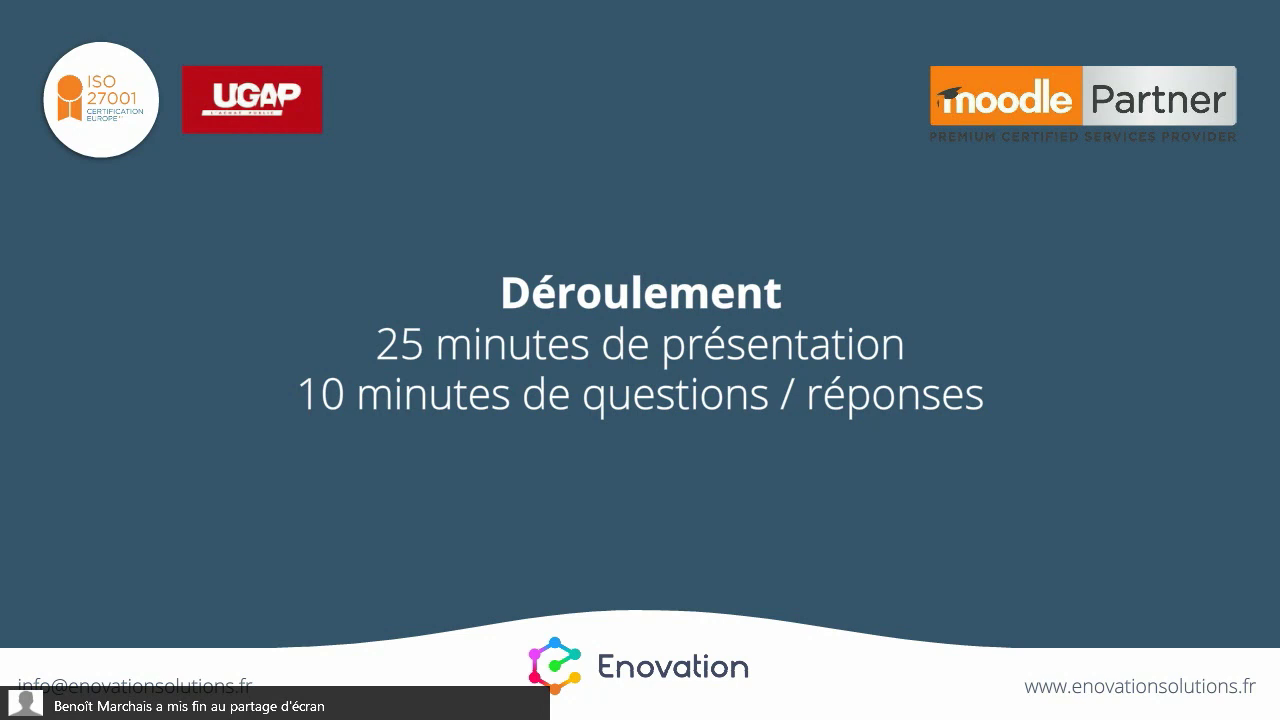
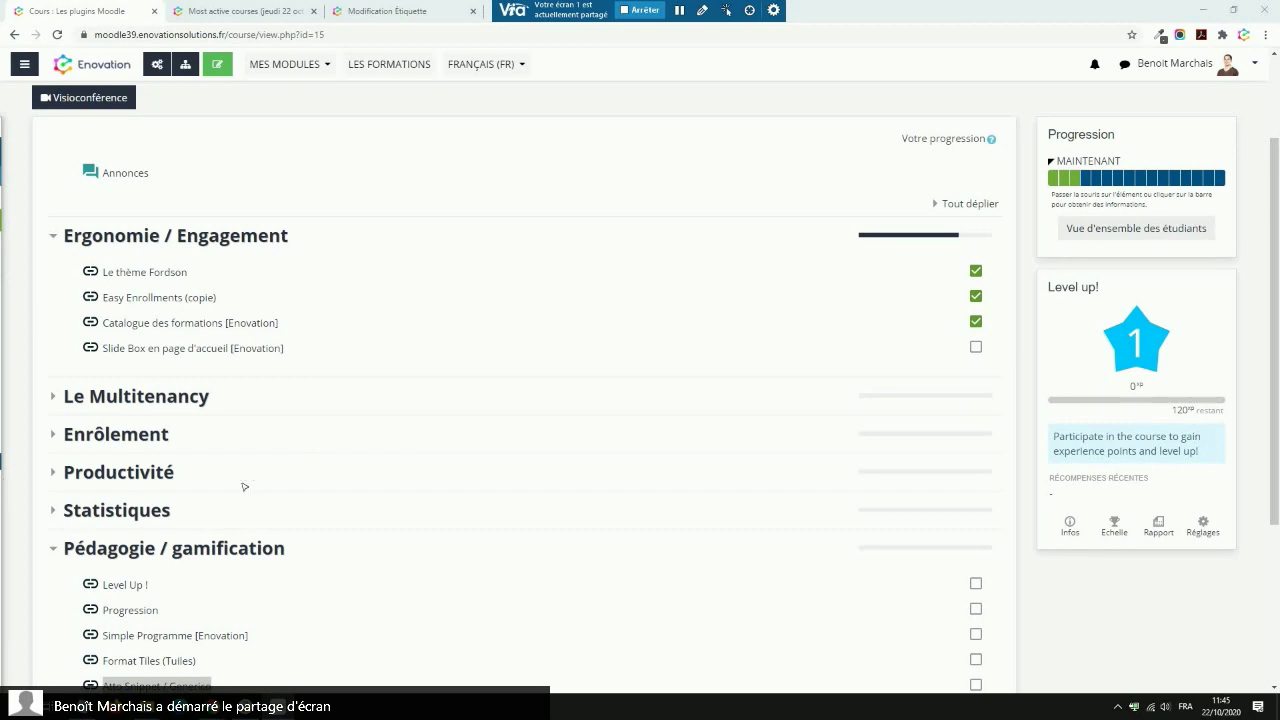
Open the Moodle 3.9 training catalogue and enter the "Bureautique niveau 1" course from its information sheet
click(375, 64)
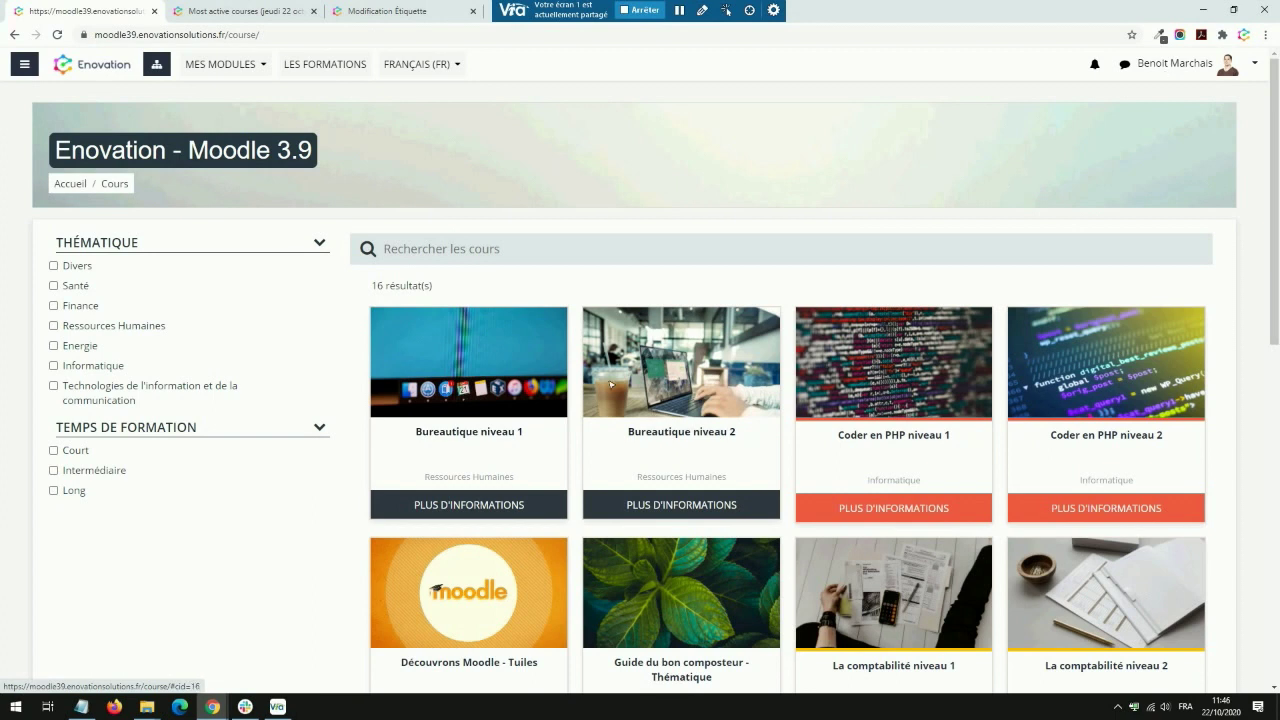
click(515, 503)
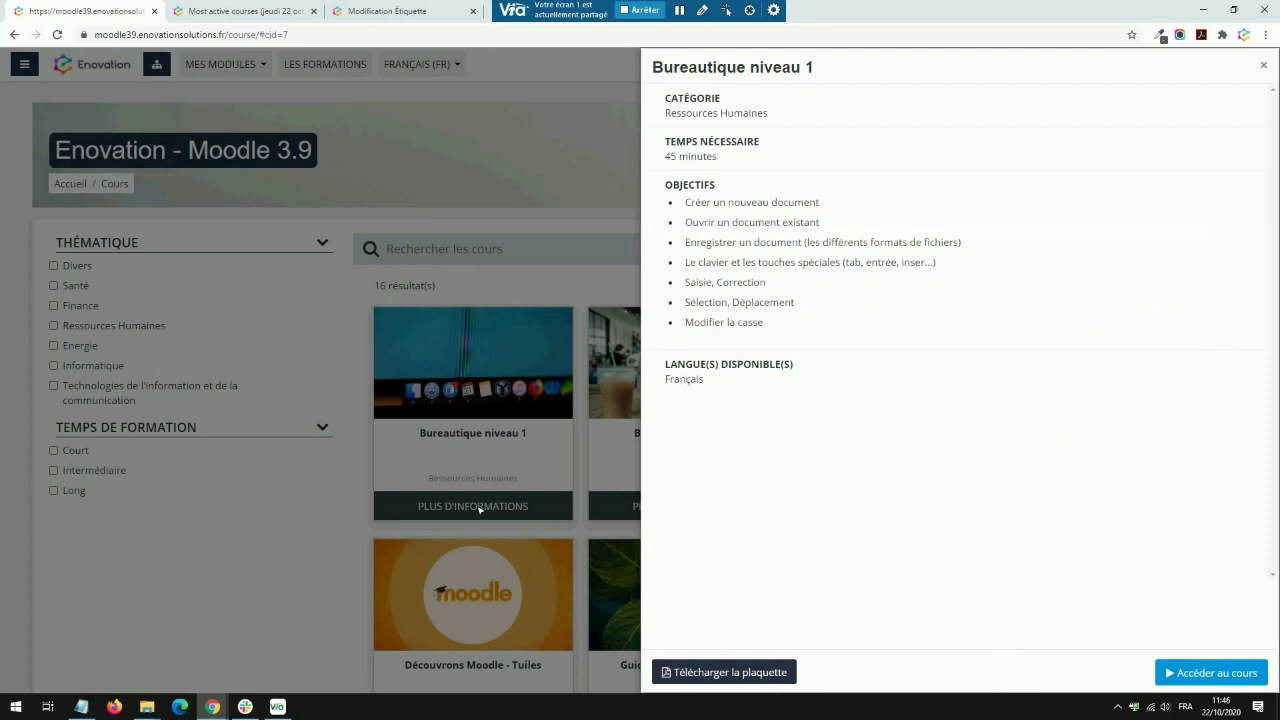
click(1226, 678)
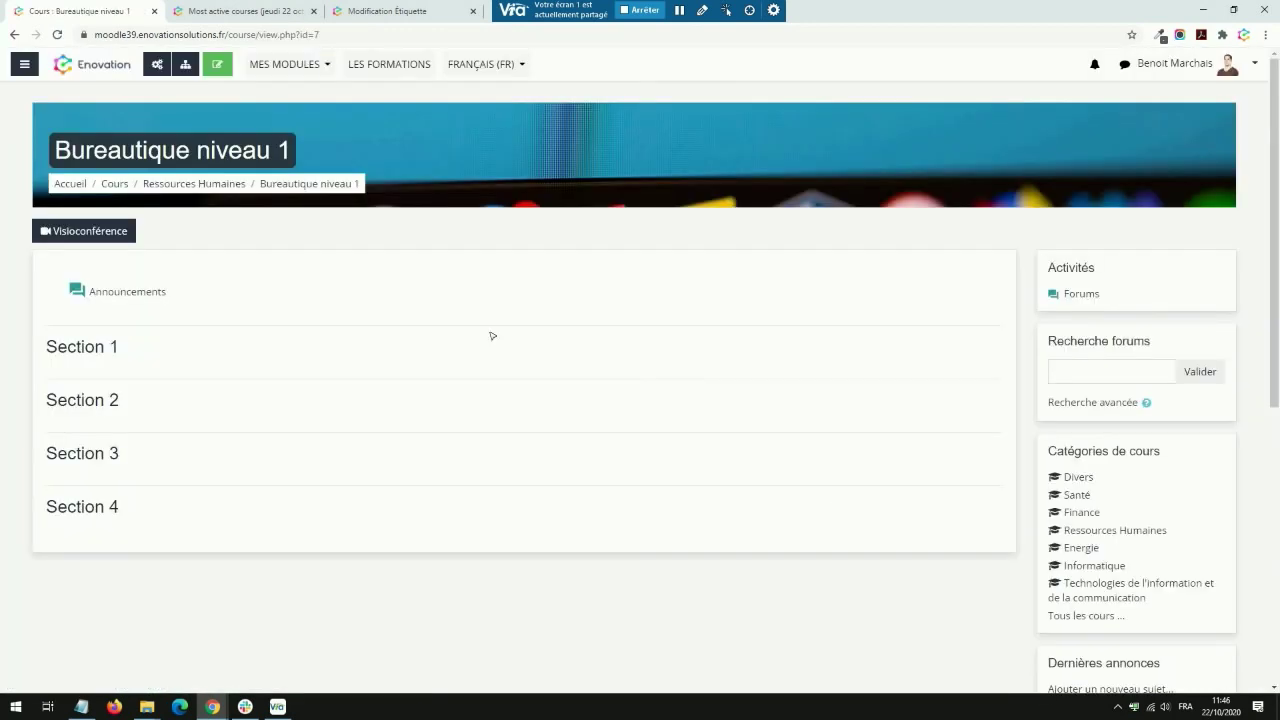
Open the settings of the "Bureautique niveau 1" course and expand the "Infos catalogue" section
click(157, 64)
click(802, 215)
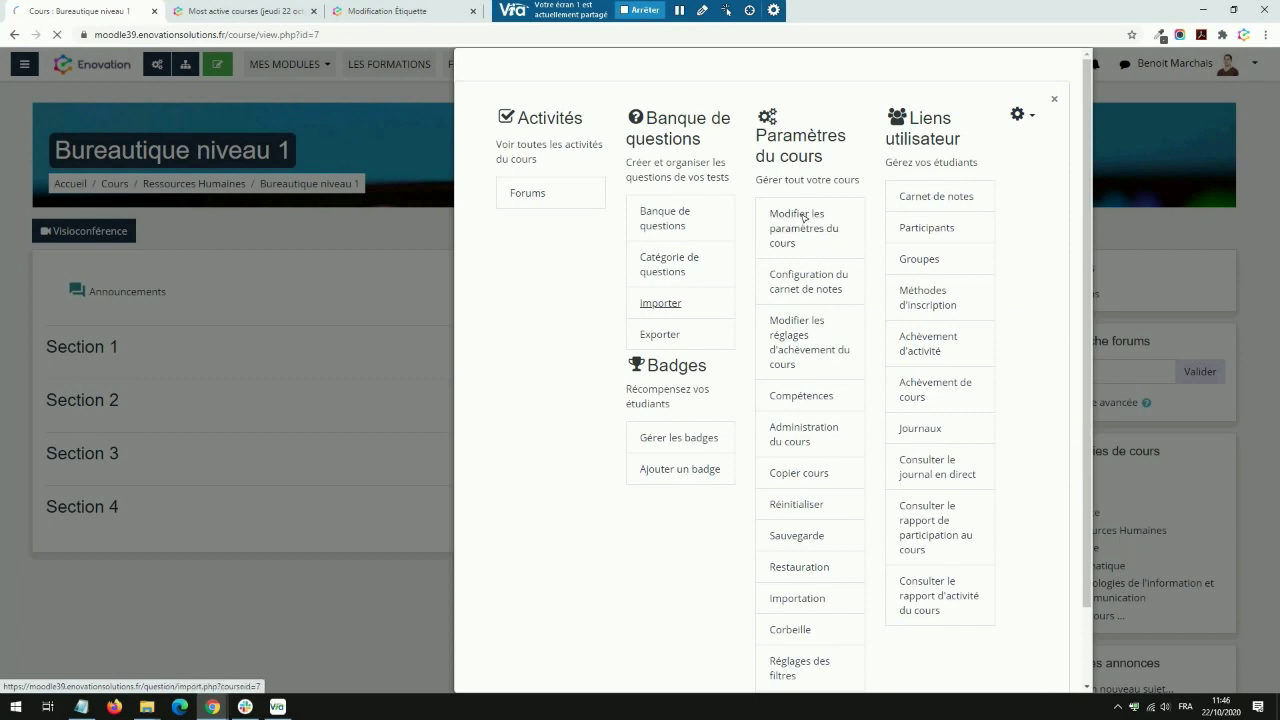
scroll(607, 321, down, 10)
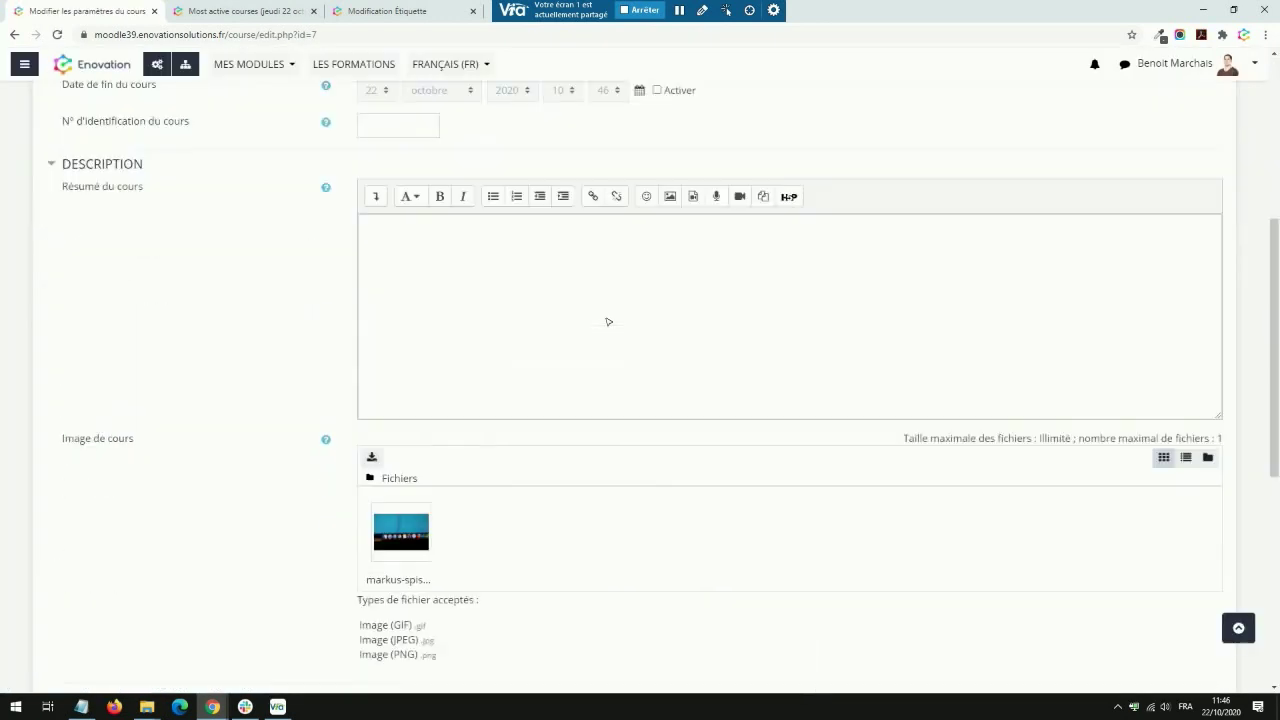
click(55, 393)
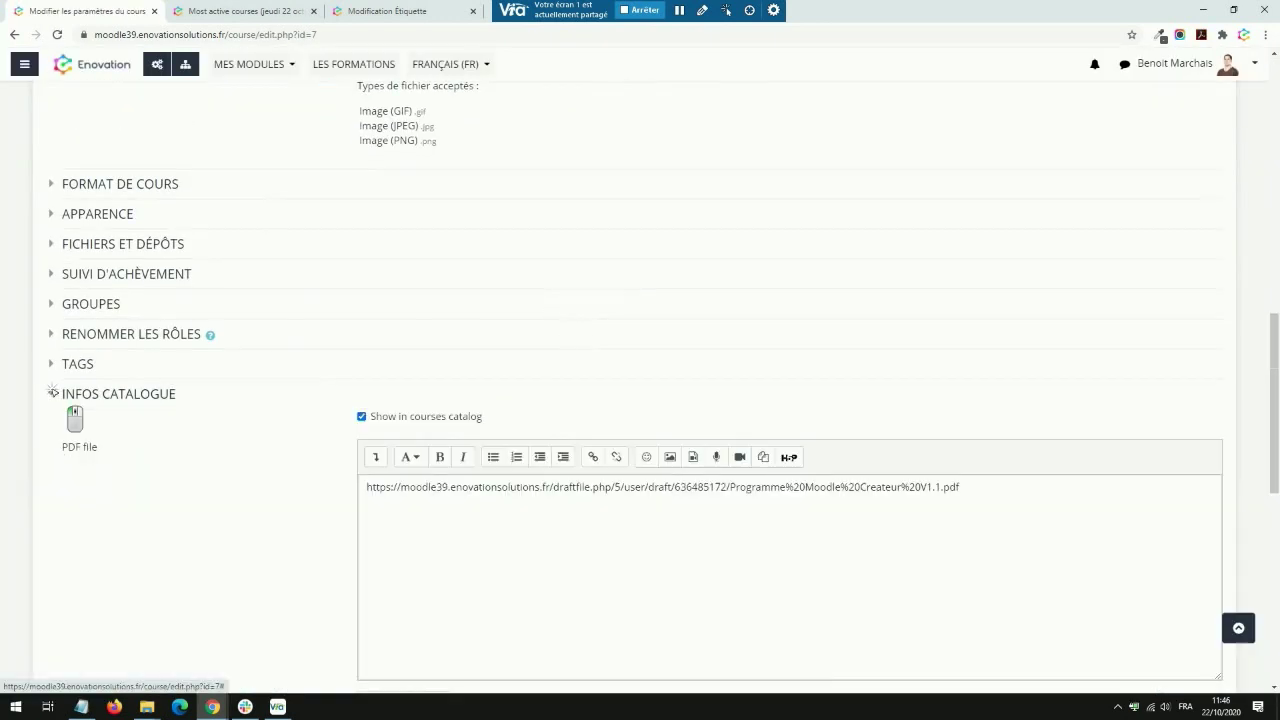
Highlight "Show in courses catalog" and review the catalogue fields for PDF file, training time, level, duration, objectives and languages
scroll(423, 323, down, 2)
drag(513, 216, 370, 216)
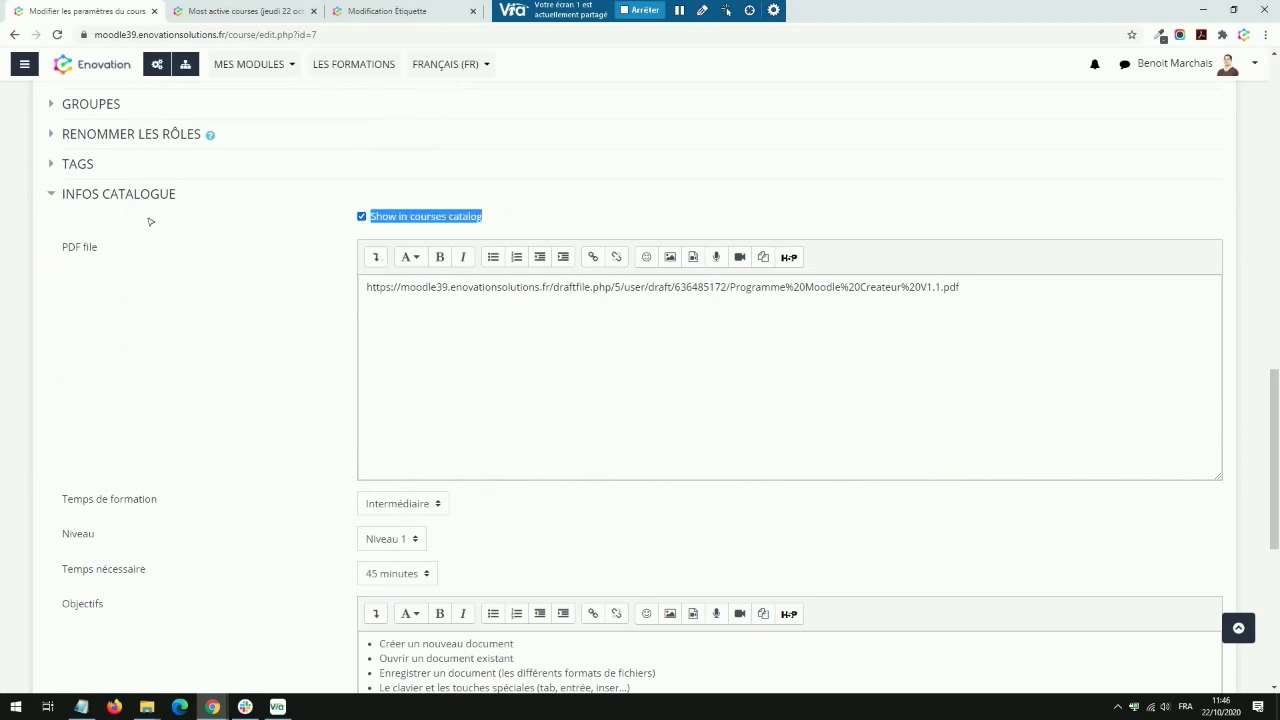
middle_click(369, 306)
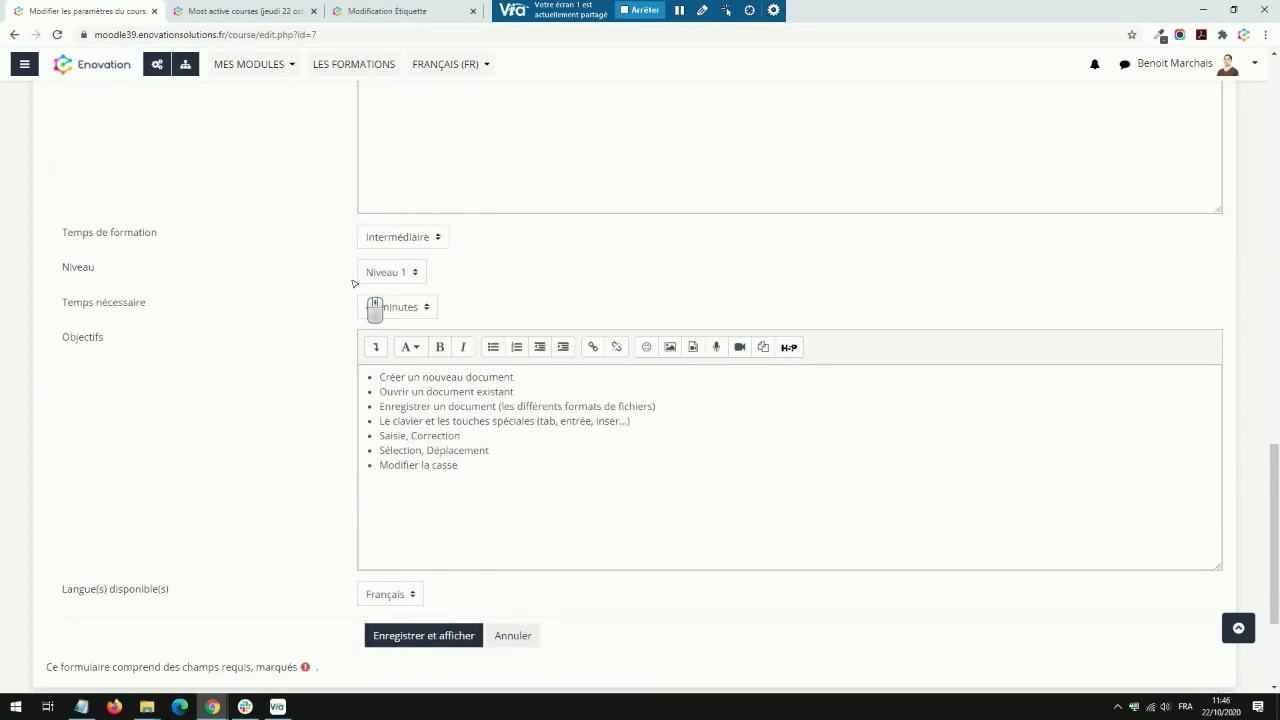
middle_click(517, 391)
scroll(496, 366, up, 3)
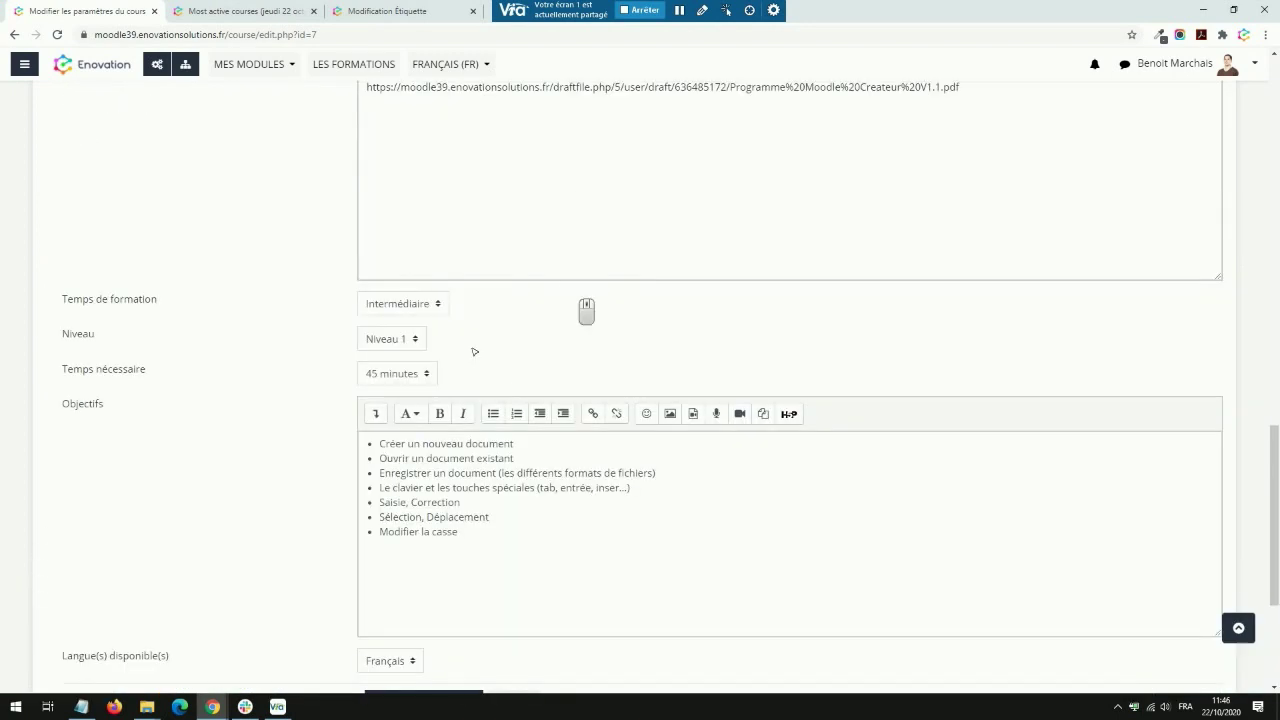
middle_click(564, 286)
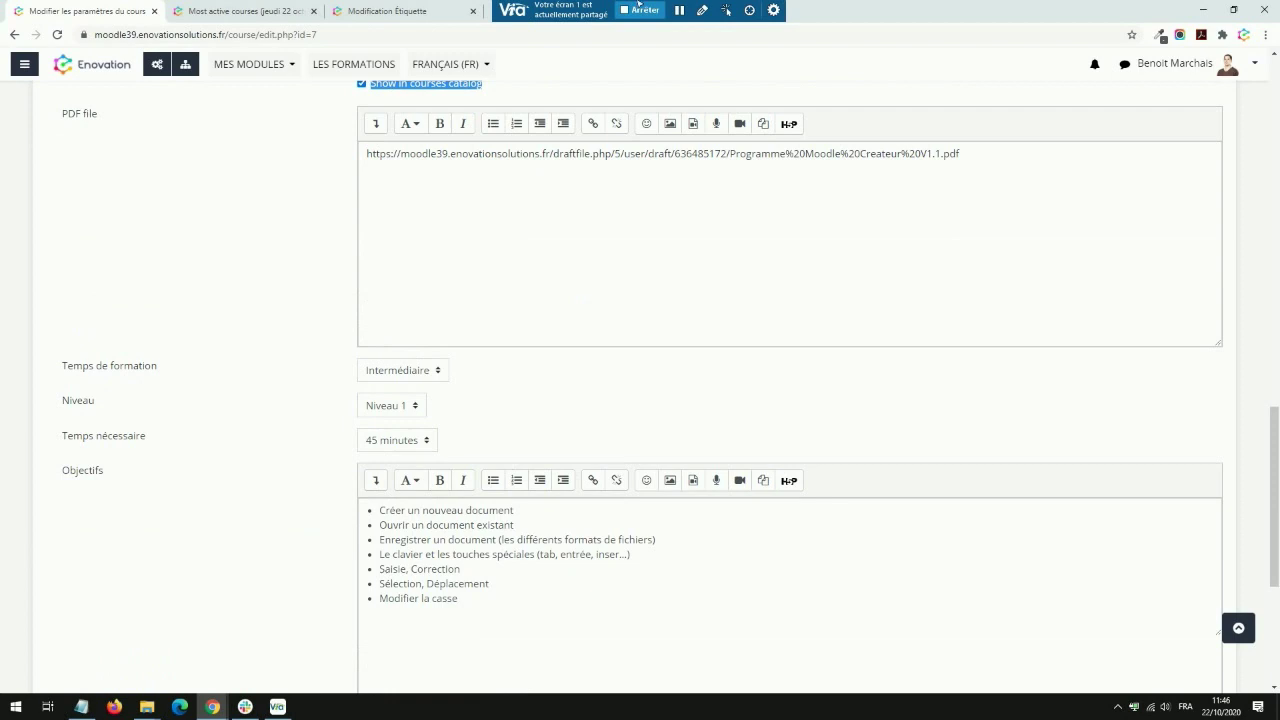
scroll(270, 110, up, 2)
Leave the course settings for the site home page without saving and open the "Les plugins Moodle" course
click(105, 68)
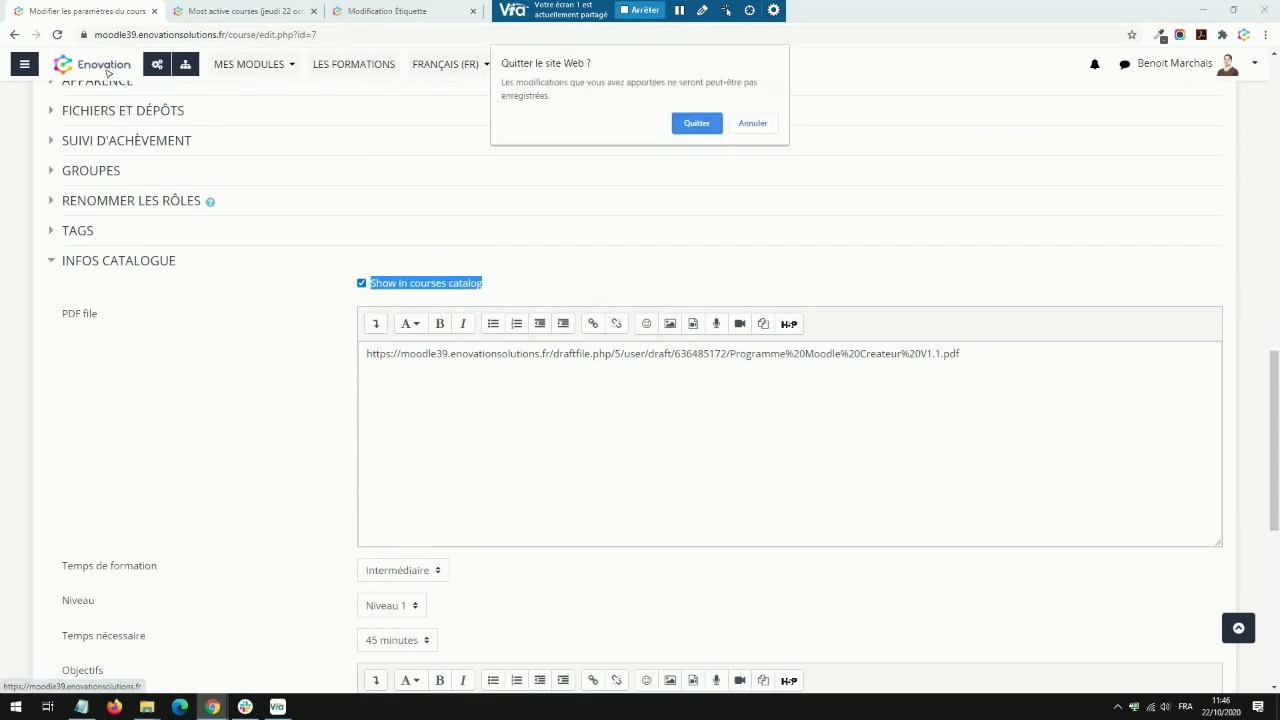
click(718, 126)
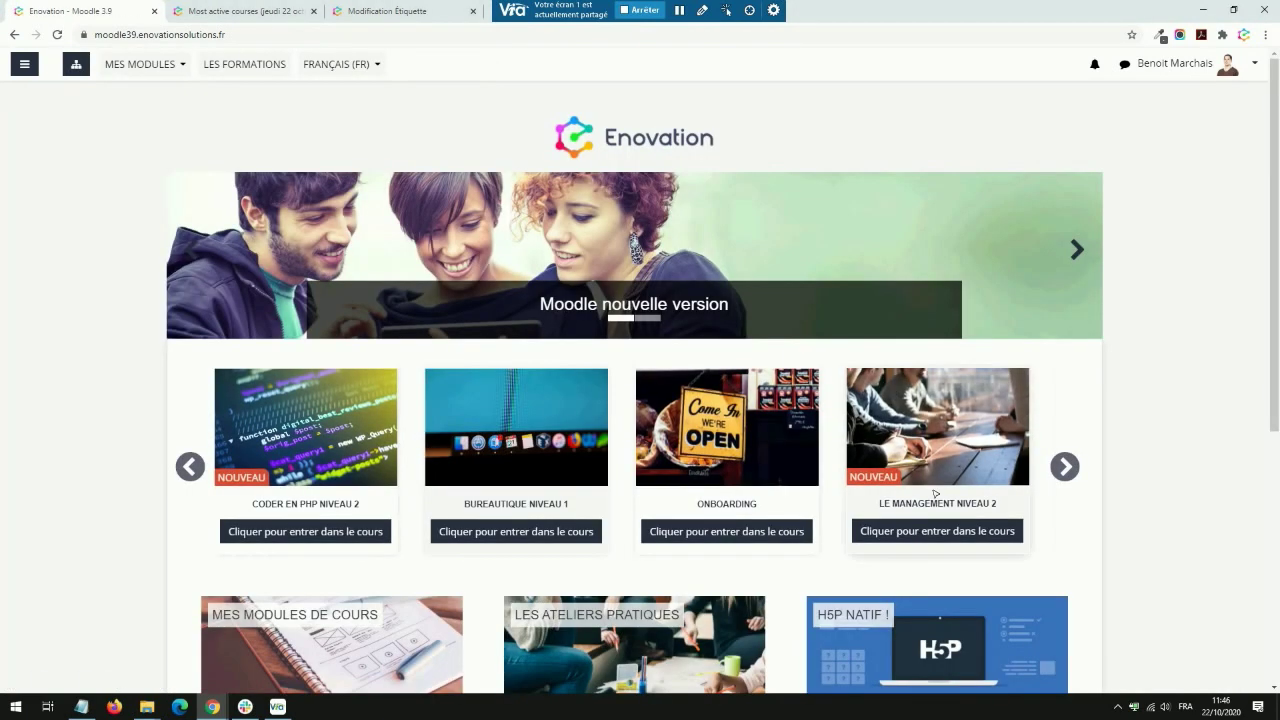
click(165, 65)
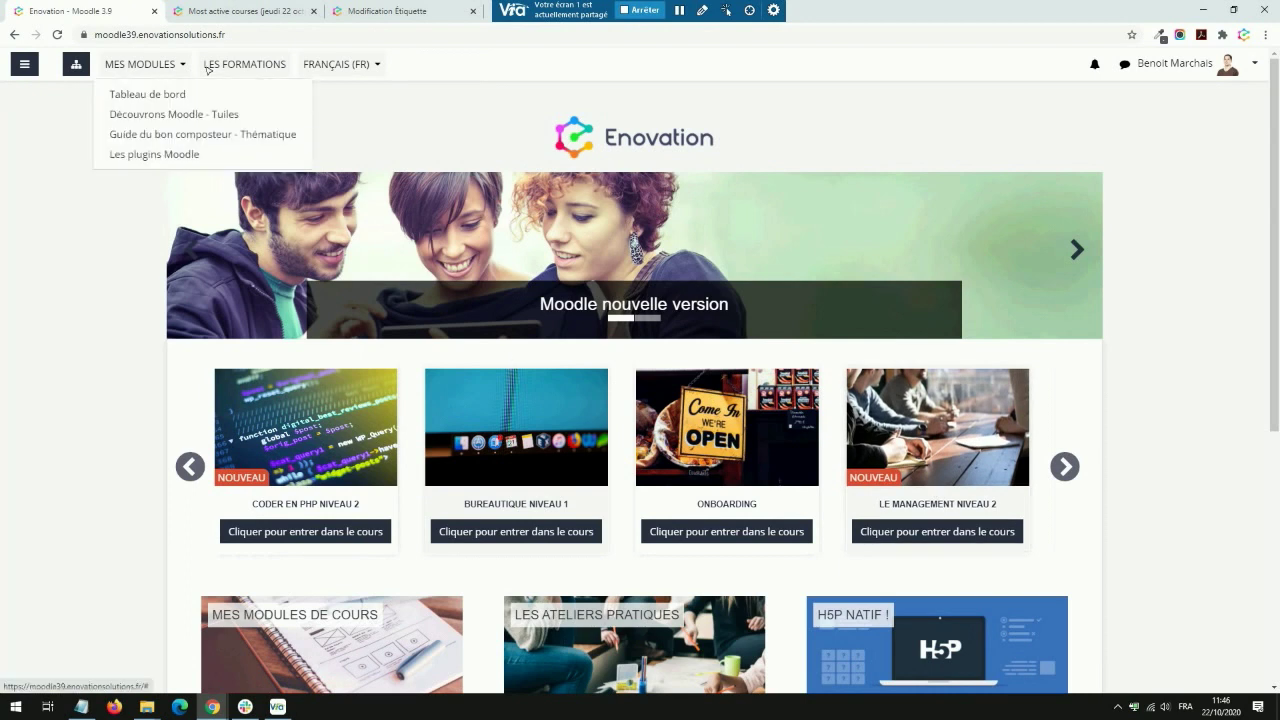
click(167, 158)
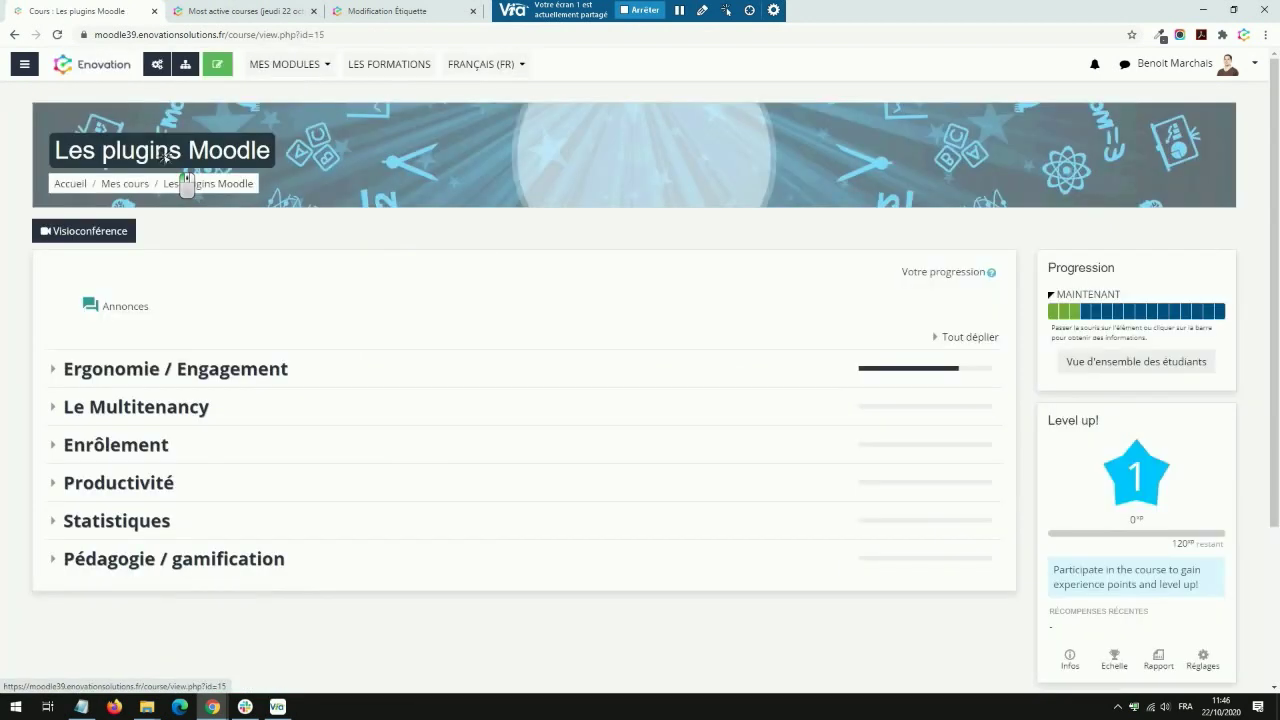
Open the Fordson theme settings from the "Présentation" section of the site administration
click(157, 66)
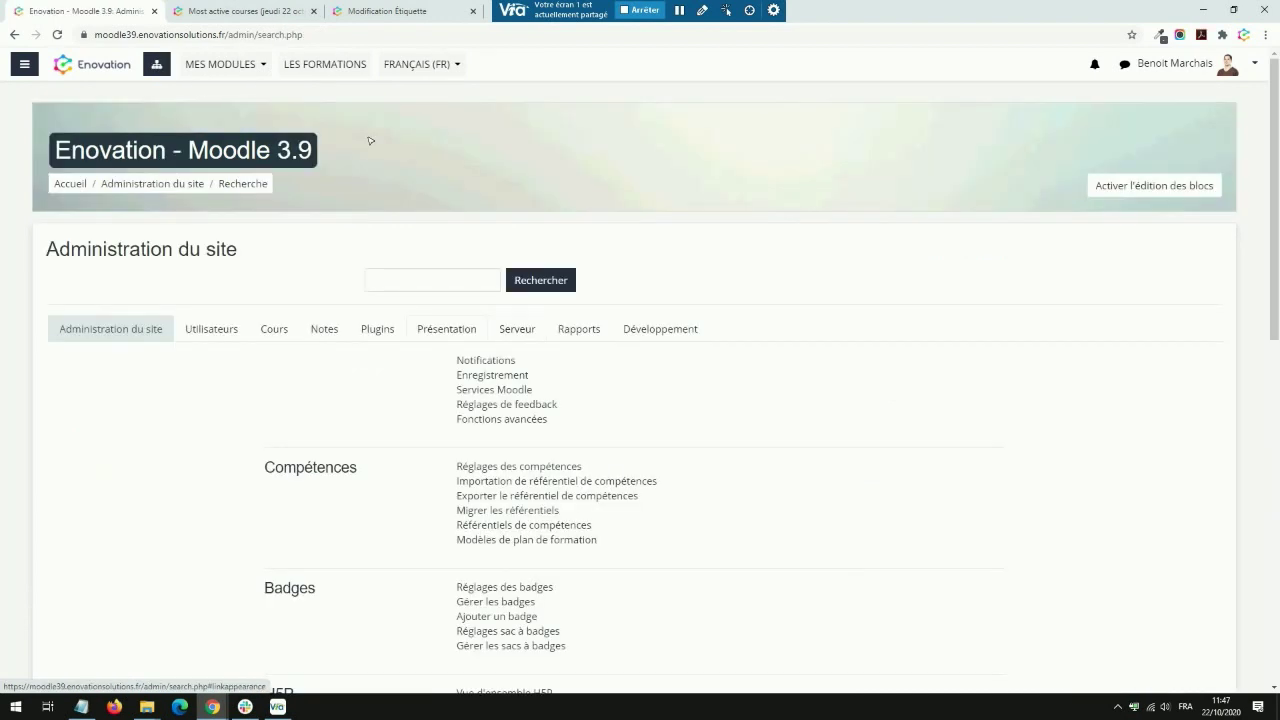
click(447, 331)
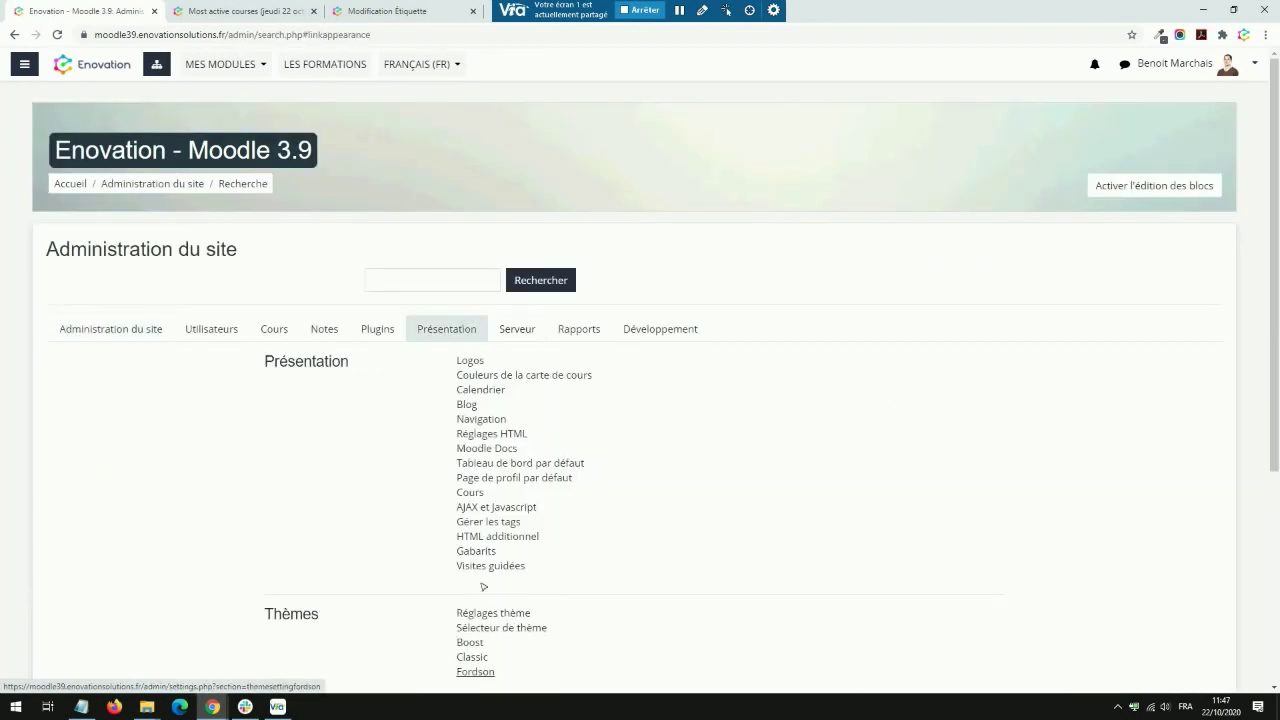
click(477, 673)
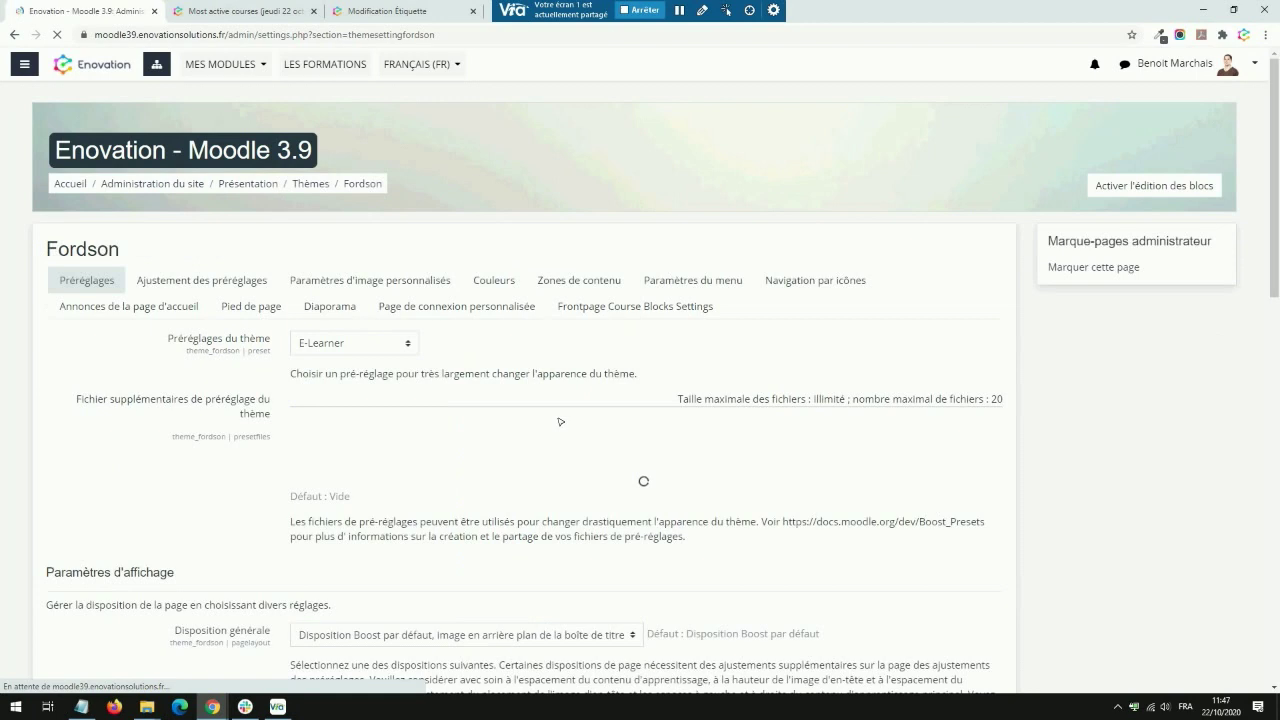
Open the Fordson "Frontpage Course Blocks Settings" and highlight the Row 1 title, course IDs and "Nouveau" course IDs fields
click(578, 310)
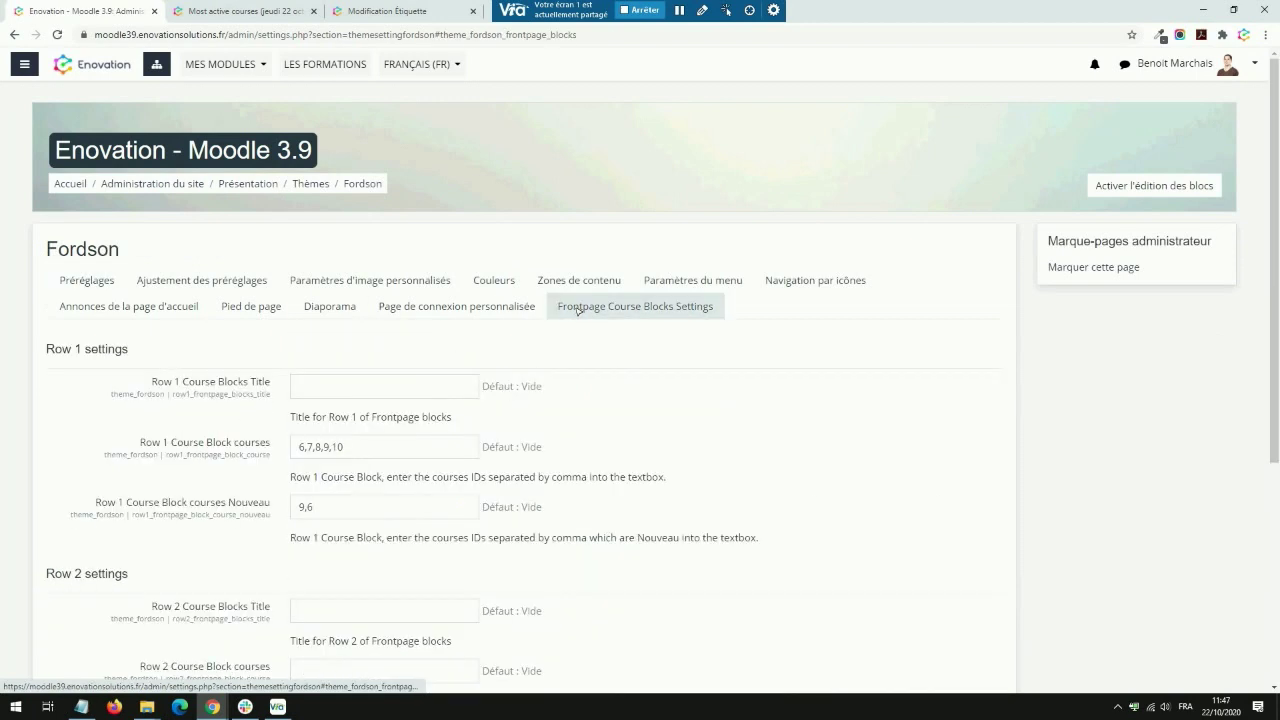
scroll(640, 450, down, 1)
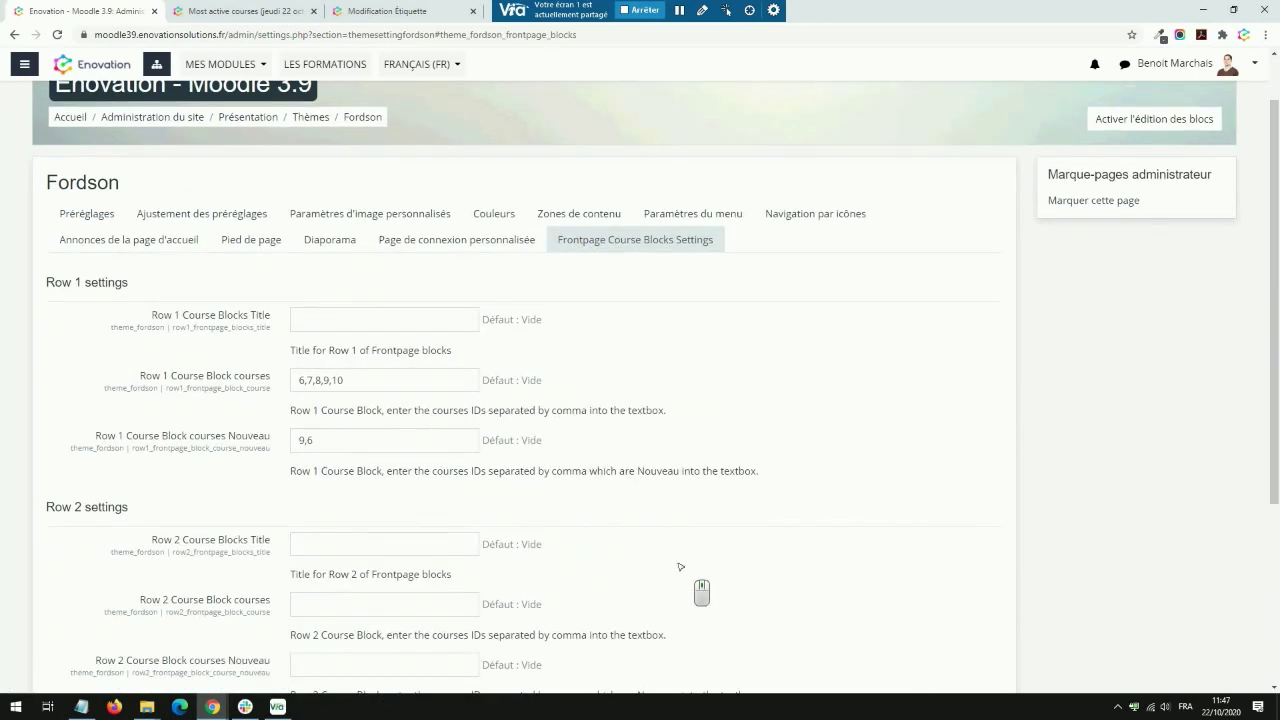
double_click(352, 384)
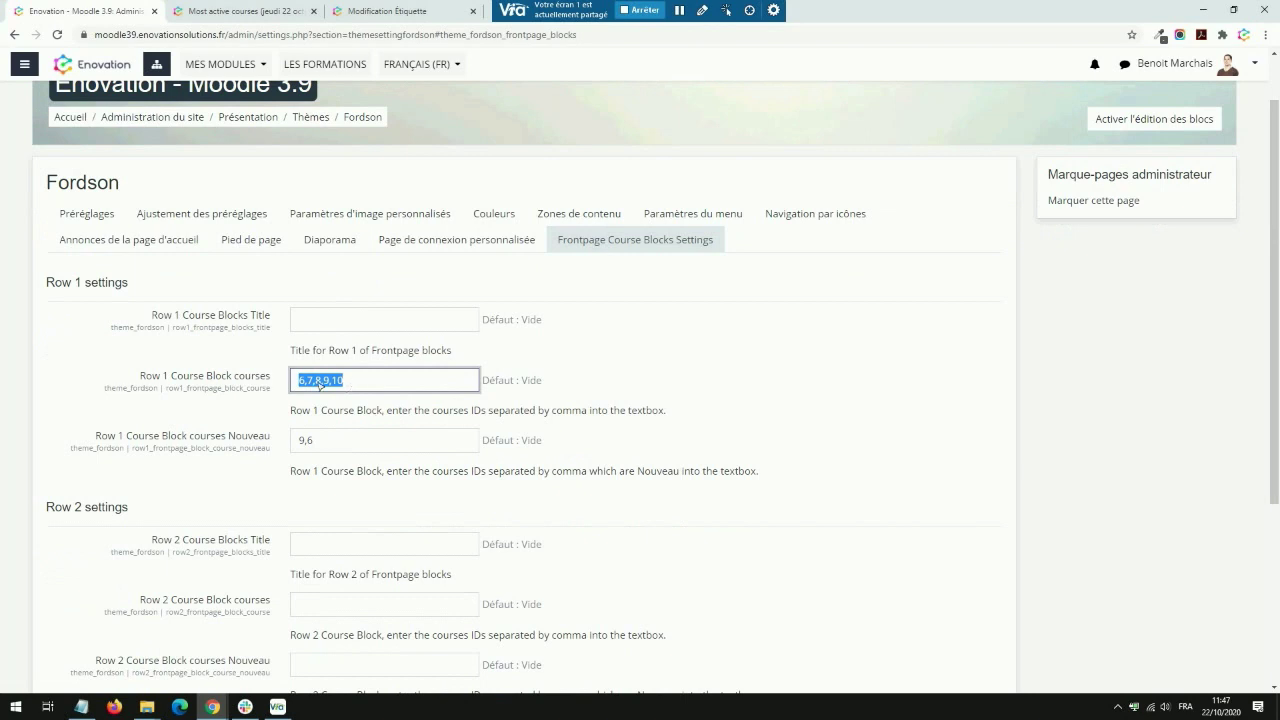
click(324, 325)
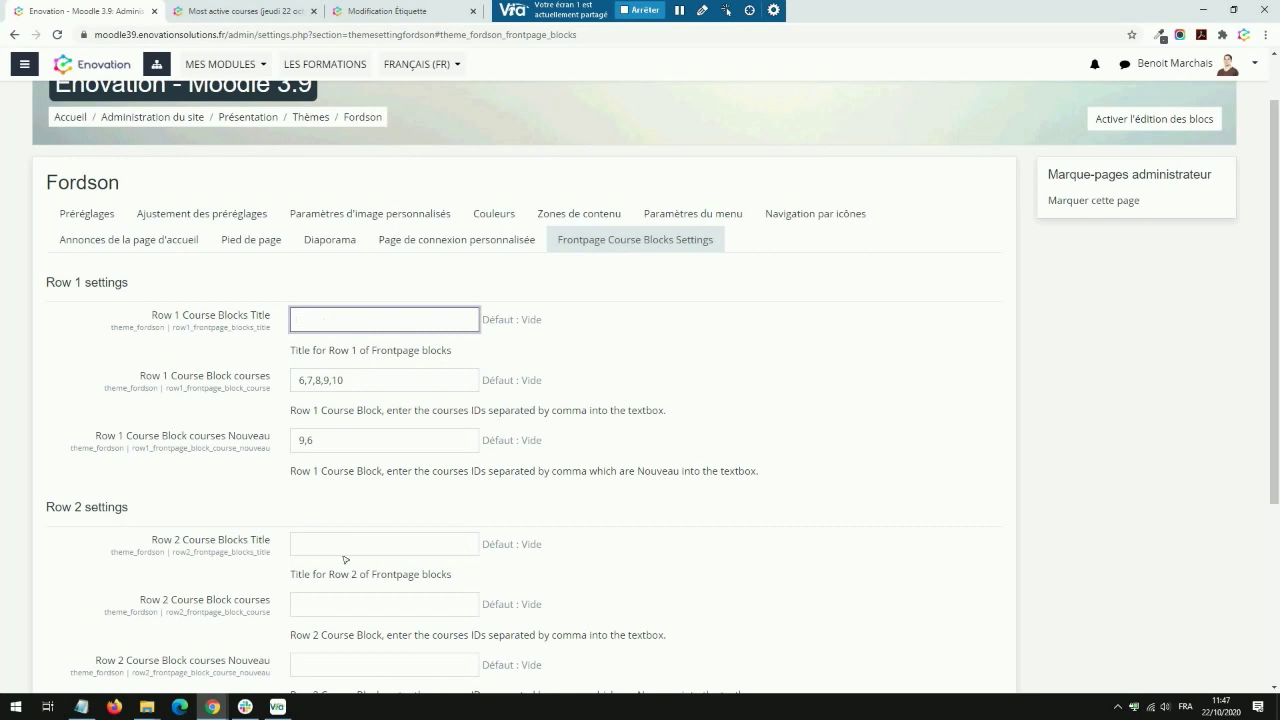
triple_click(359, 386)
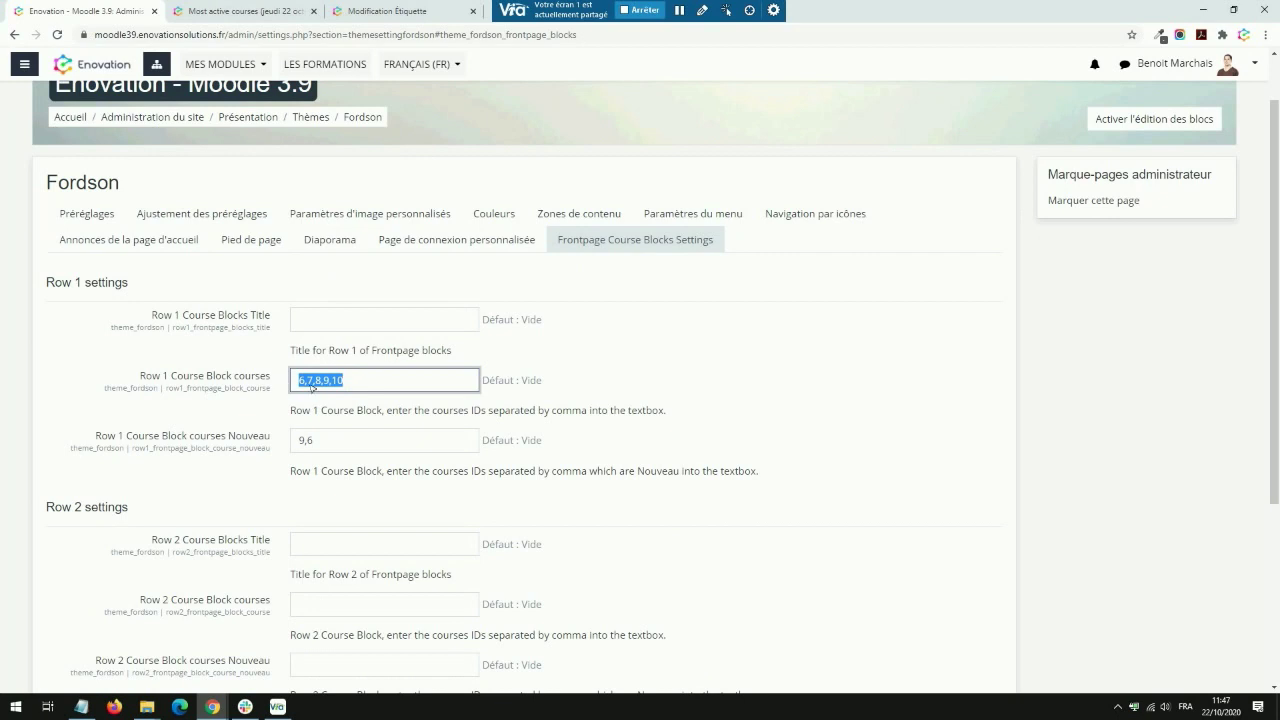
triple_click(312, 440)
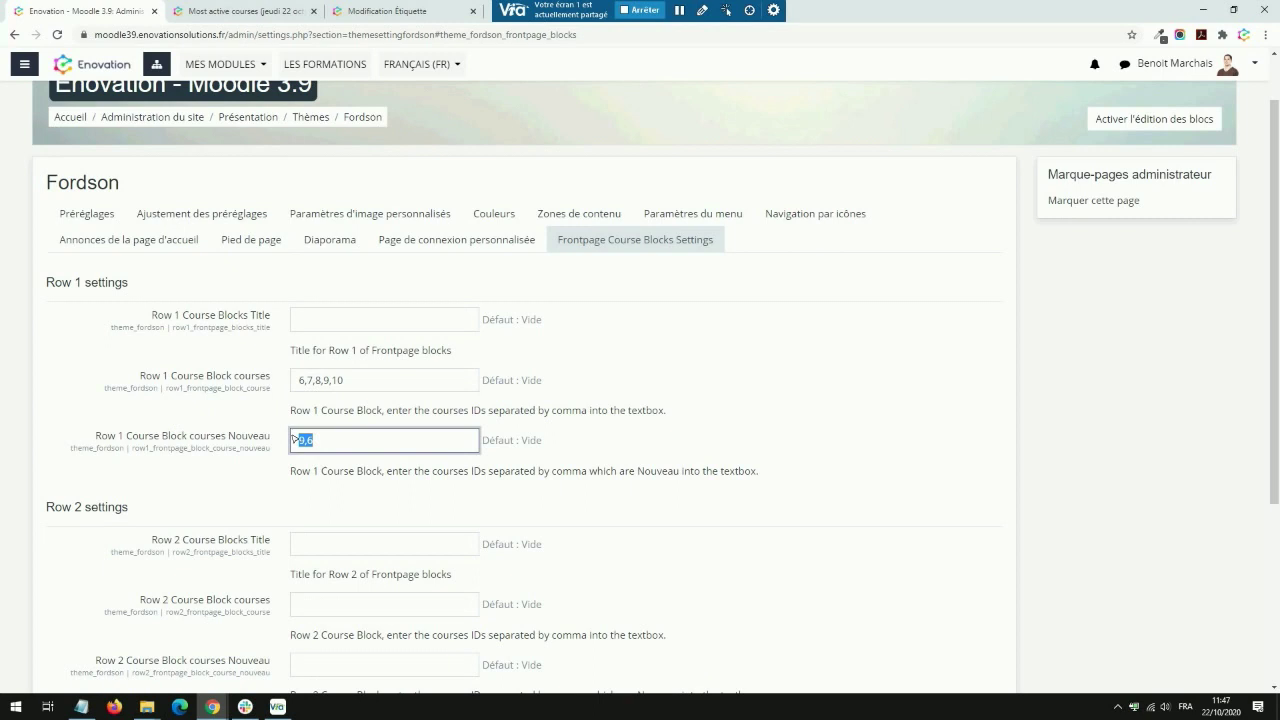
Open the site home page in a new tab and go to the "Découvrons Moodle - Tuiles" course from there
middle_click(92, 64)
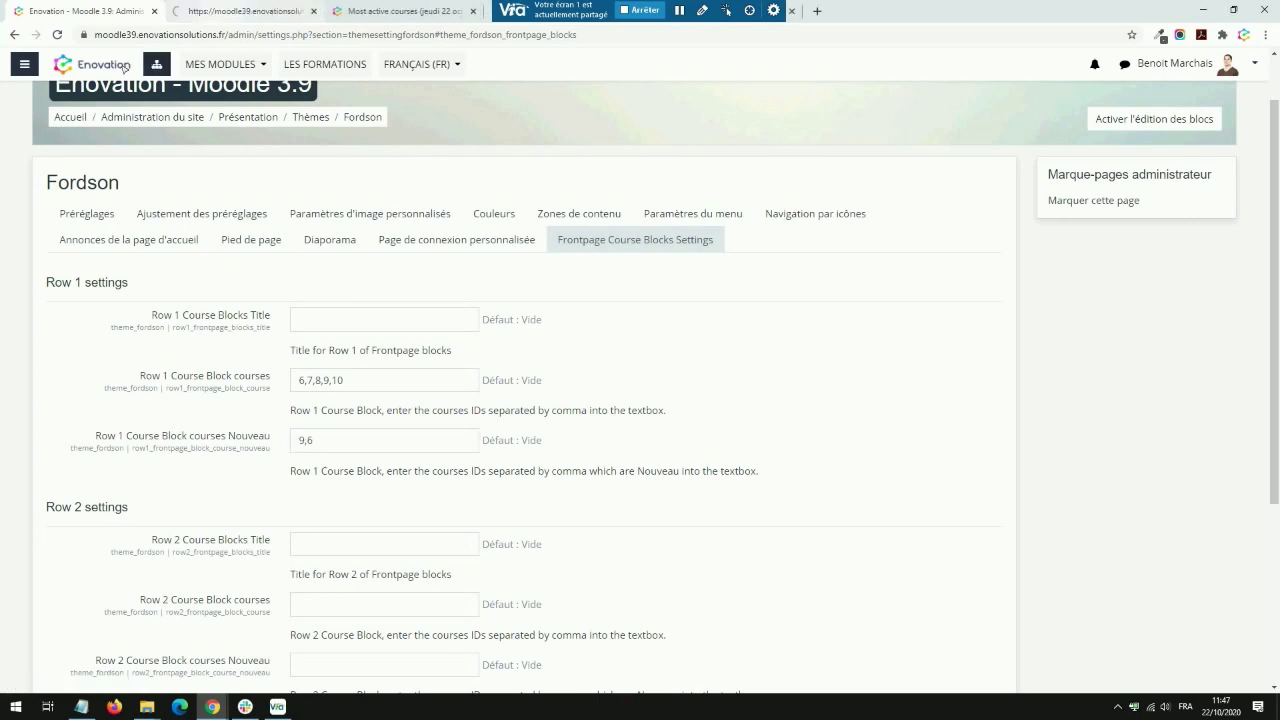
click(218, 11)
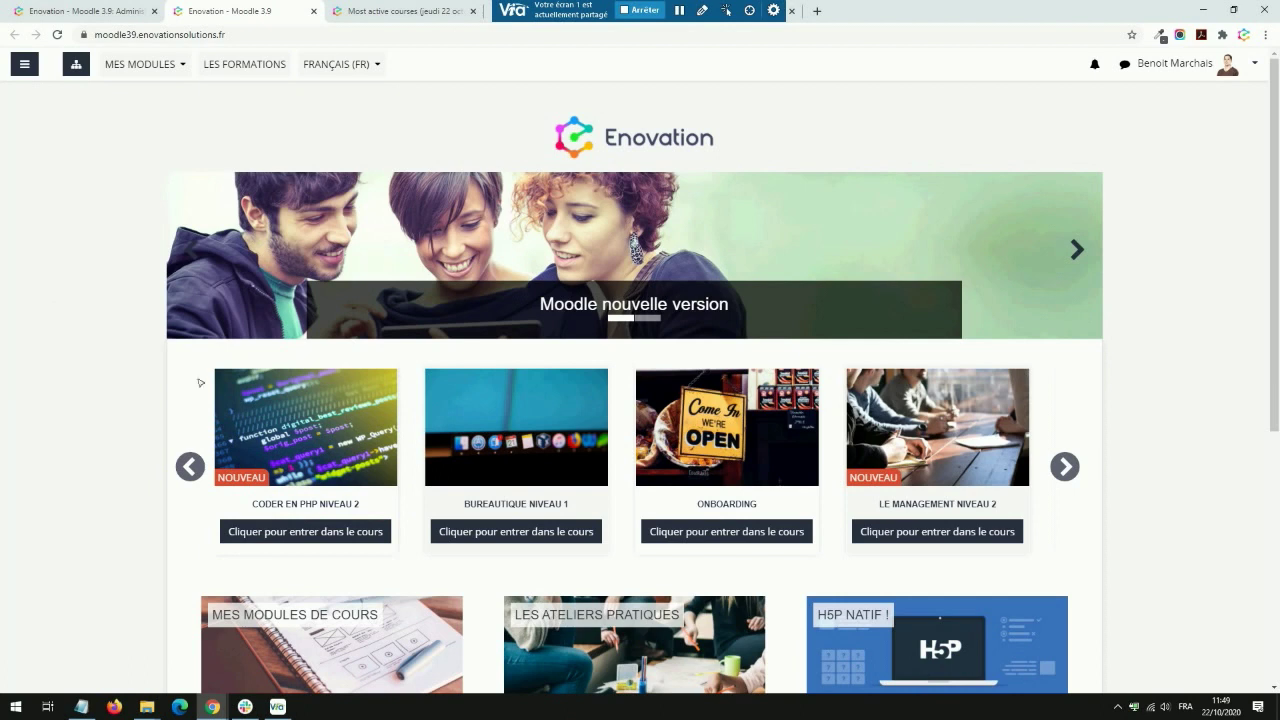
click(140, 64)
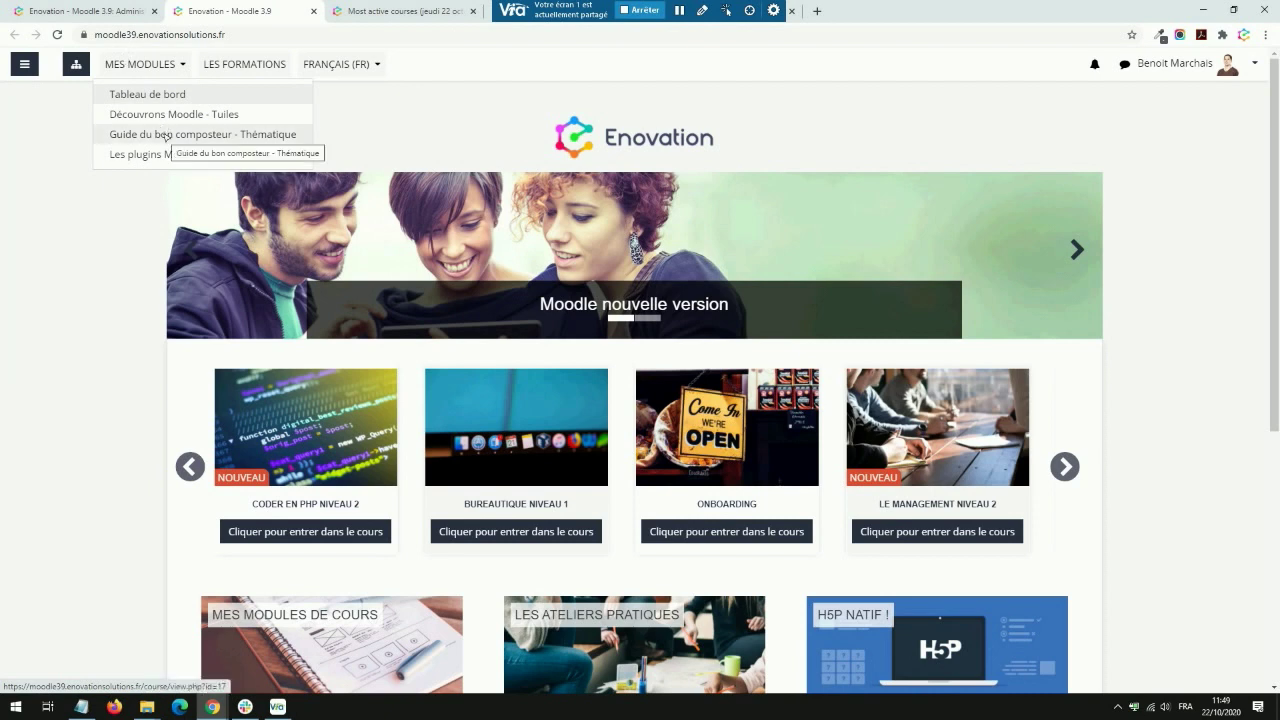
click(162, 116)
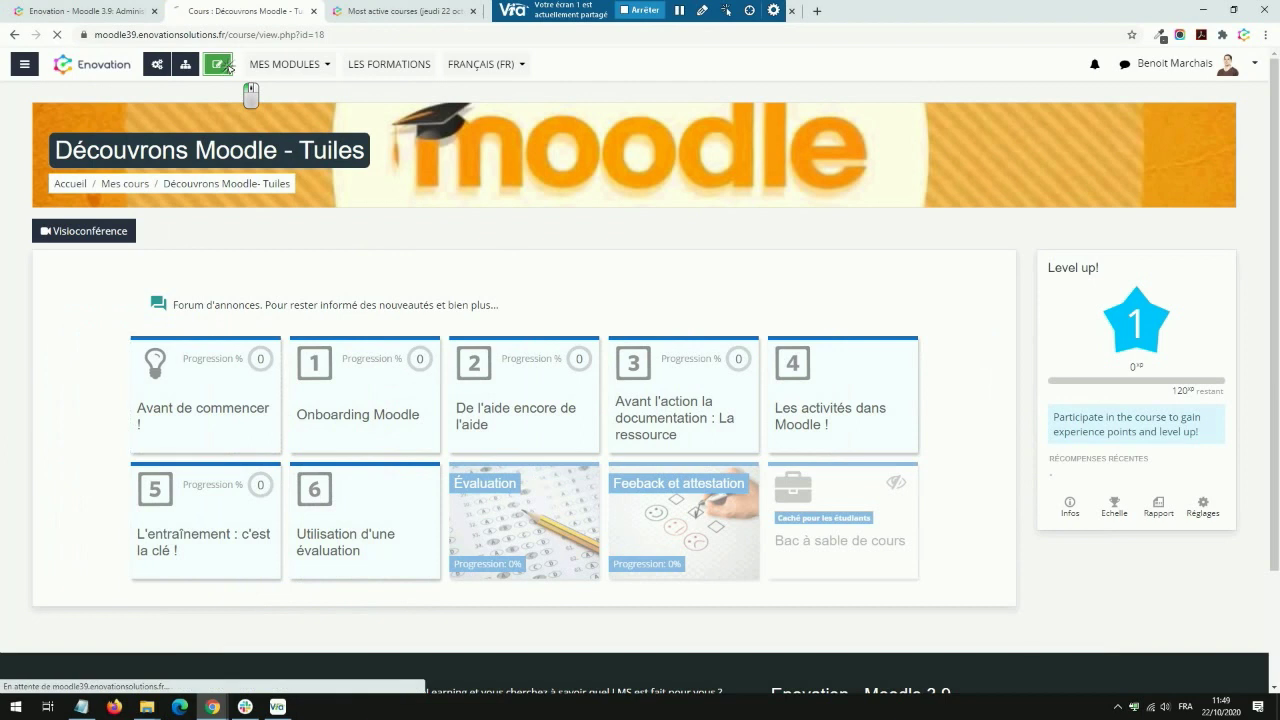
Turn on course editing and display the photo gallery for the background of the "Utilisation d'une évaluation" tile
click(224, 65)
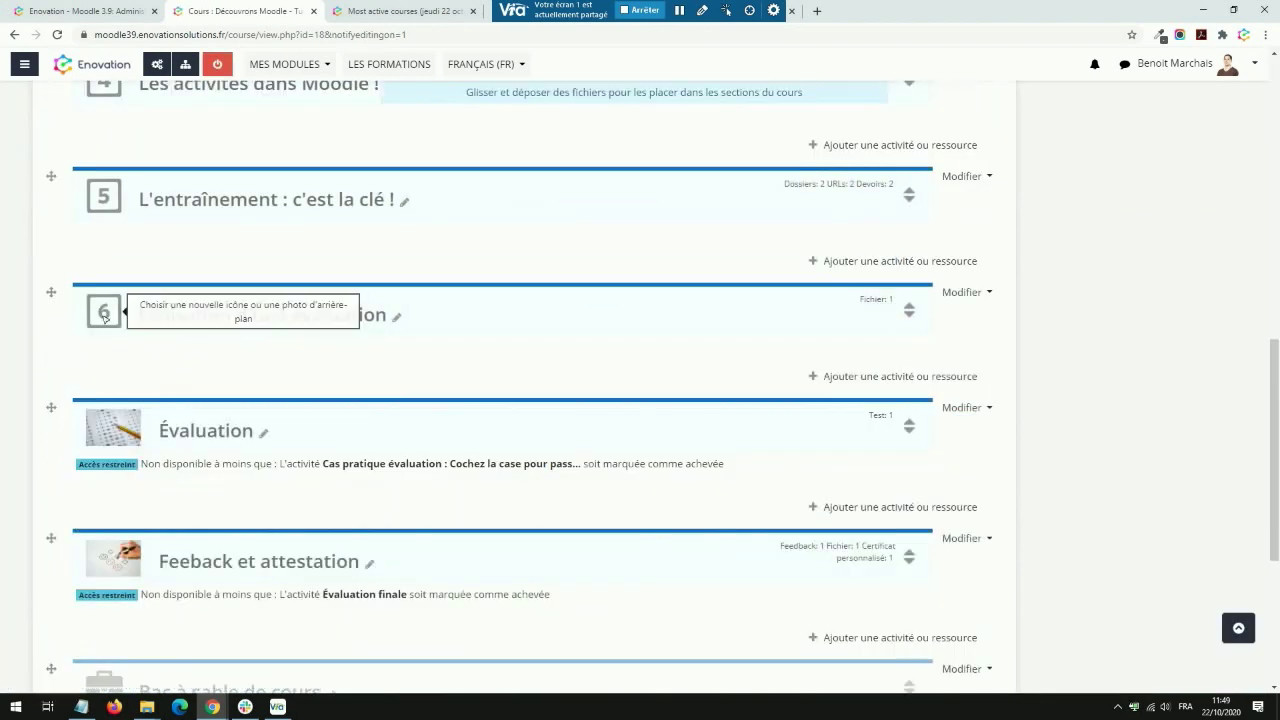
click(108, 312)
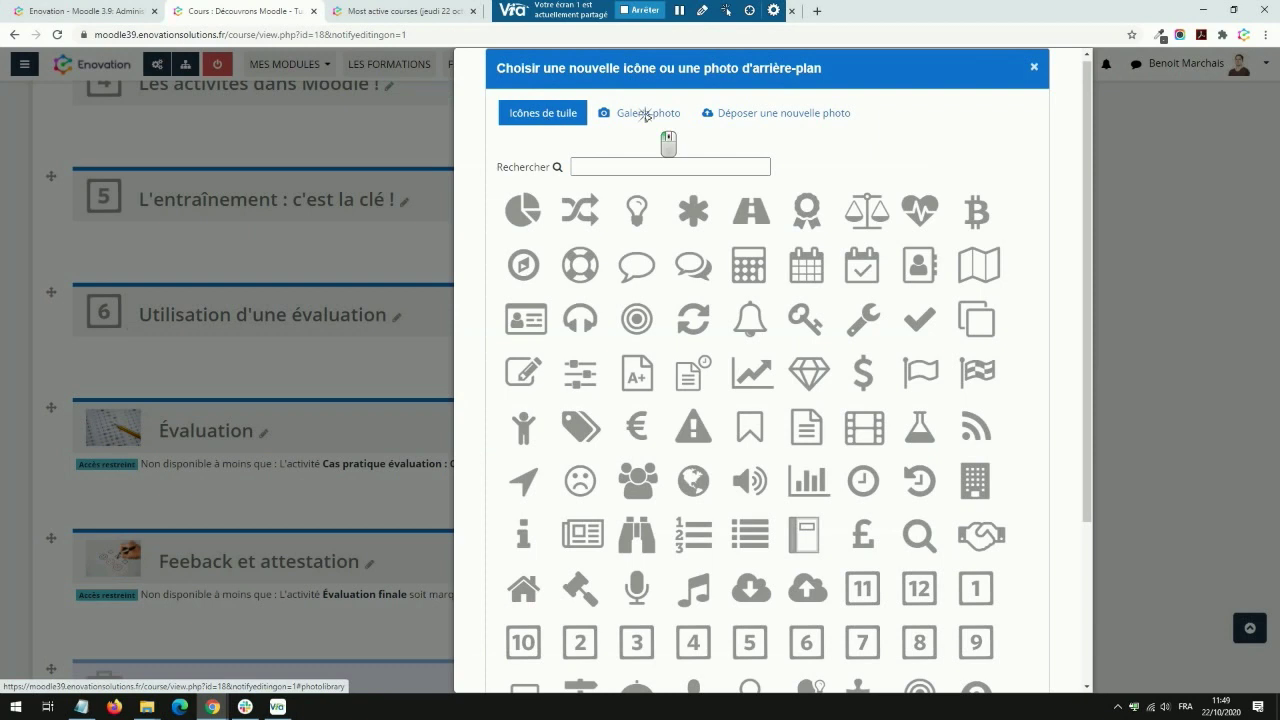
click(646, 117)
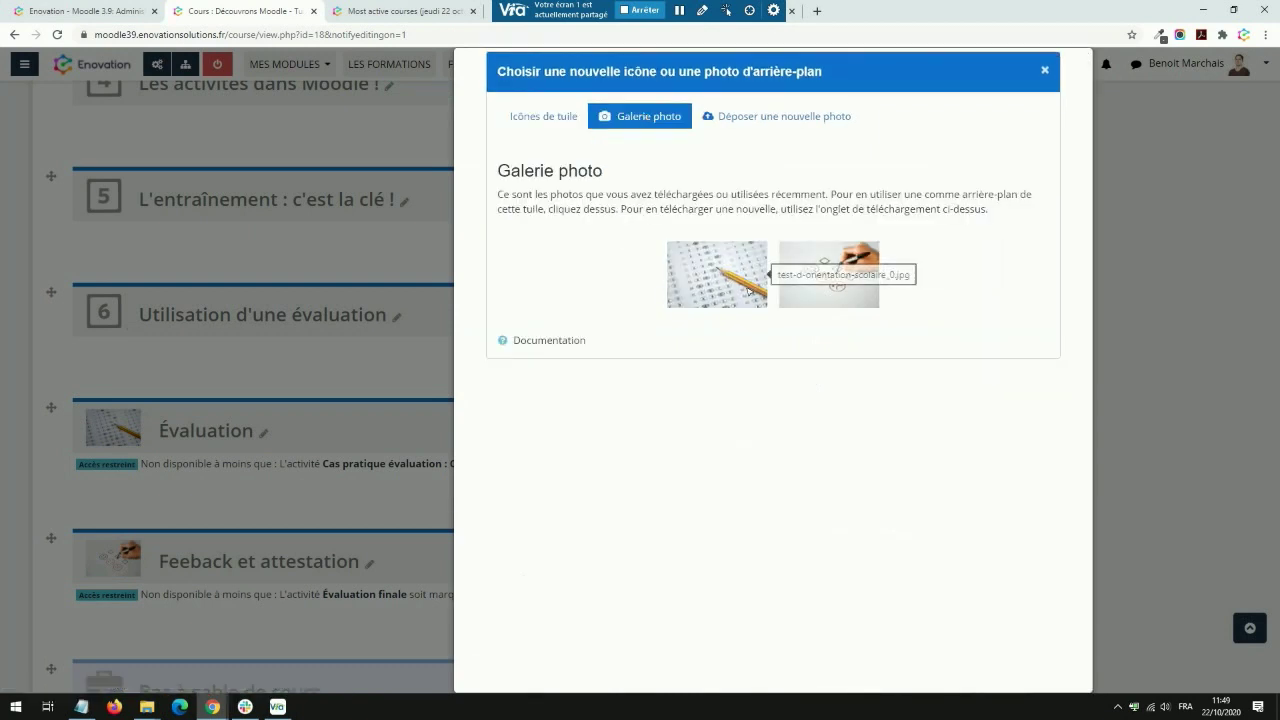